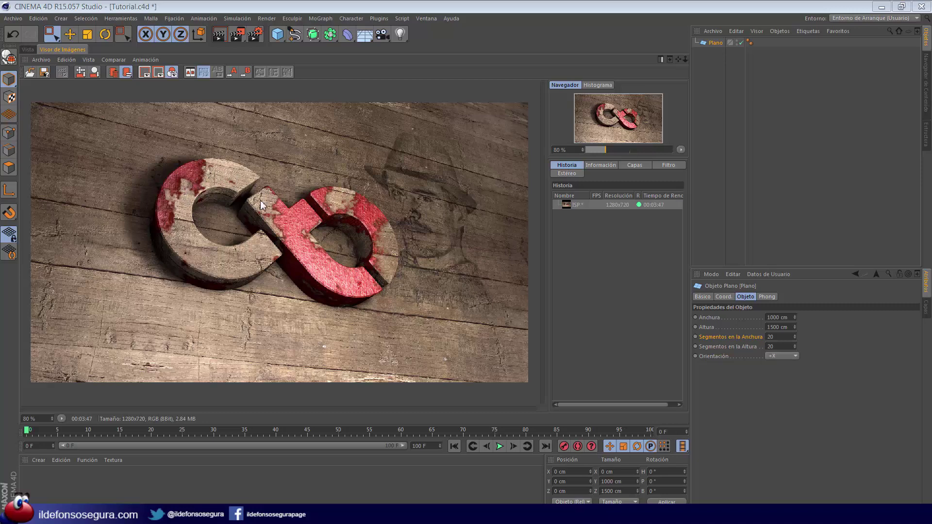
Examine the finished render up close, from the painted wooden logo to the portrait on the planks
{"action": "scroll", "coordinate": [286, 209], "scroll_direction": "up", "scroll_amount": 4}
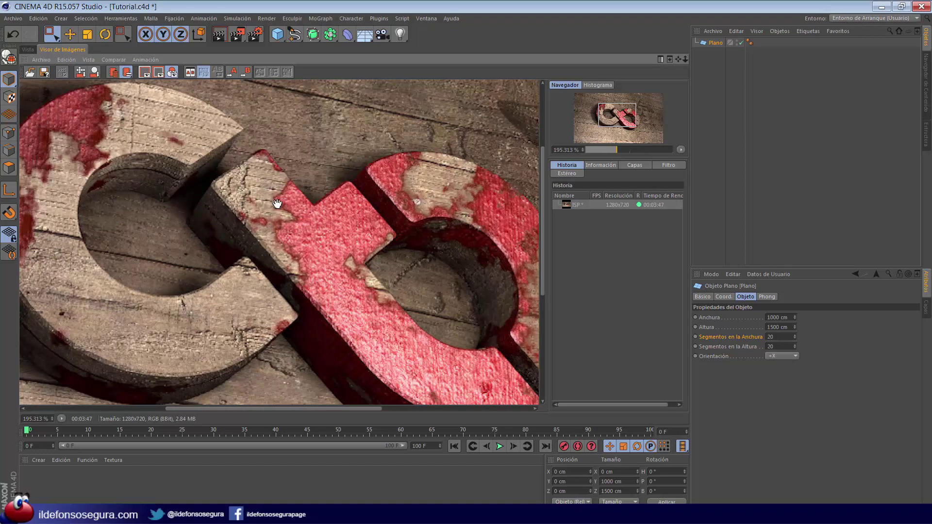
{"action": "scroll", "coordinate": [292, 211], "scroll_direction": "down", "scroll_amount": 1}
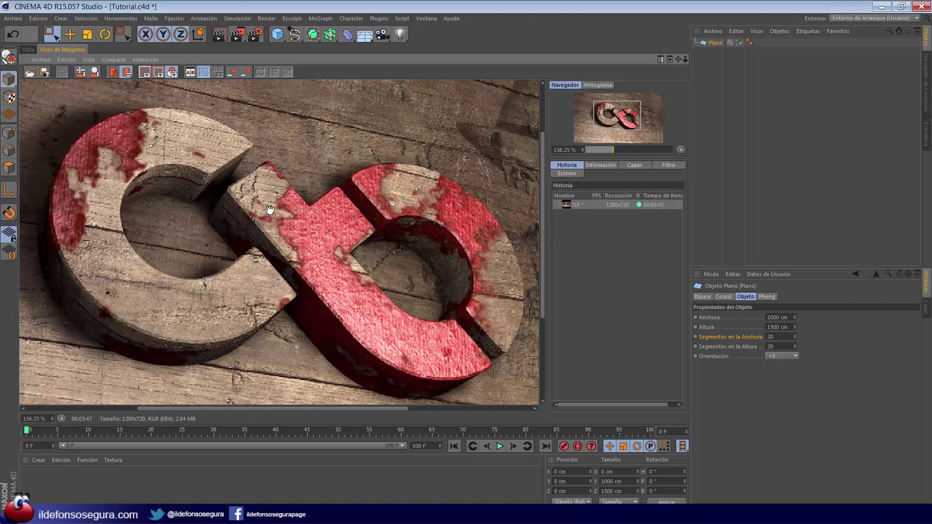
{"action": "scroll", "coordinate": [285, 219], "scroll_direction": "up", "scroll_amount": 1}
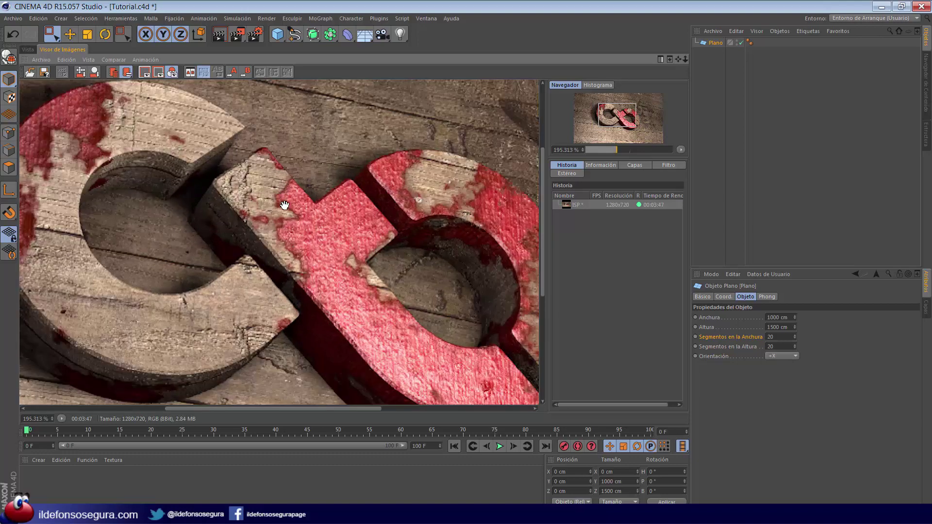
{"action": "scroll", "coordinate": [291, 234], "scroll_direction": "down", "scroll_amount": 4}
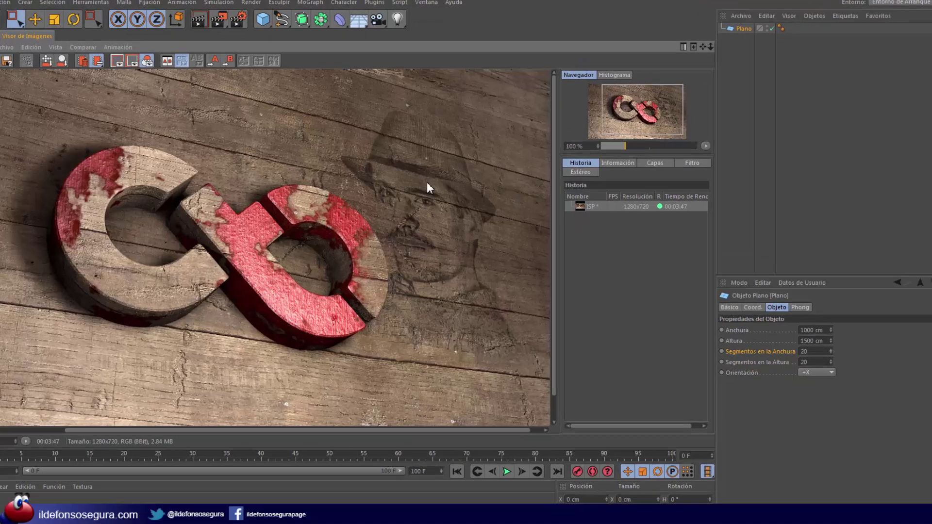
{"action": "scroll", "coordinate": [427, 188], "scroll_direction": "up", "scroll_amount": 3}
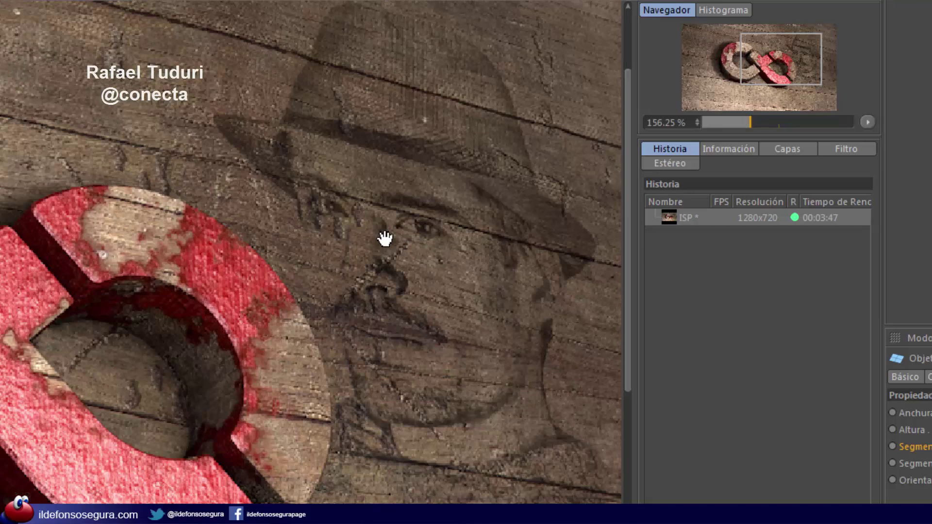
{"action": "scroll", "coordinate": [386, 238], "scroll_direction": "down", "scroll_amount": 3}
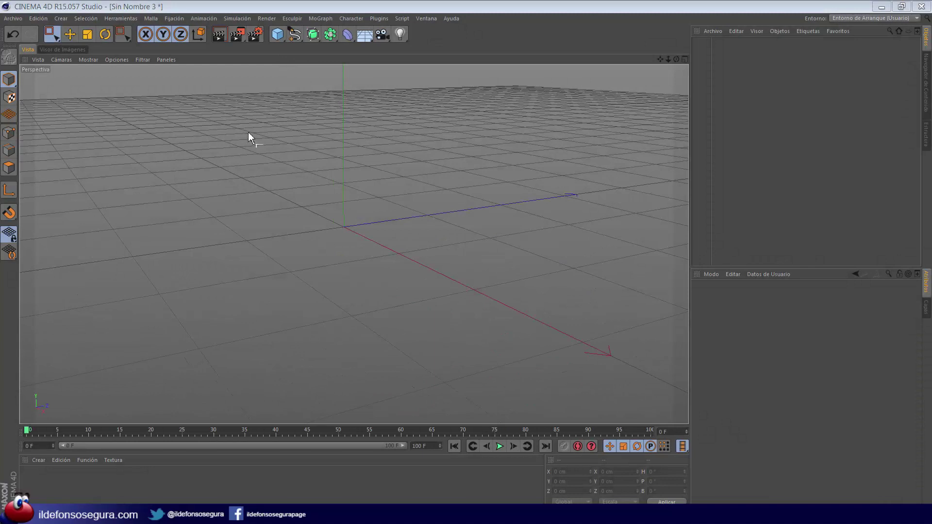
Add a Plane object to the empty scene and set its orientation to +X
{"action": "left_click_drag", "start_coordinate": [277, 34], "coordinate": [387, 65]}
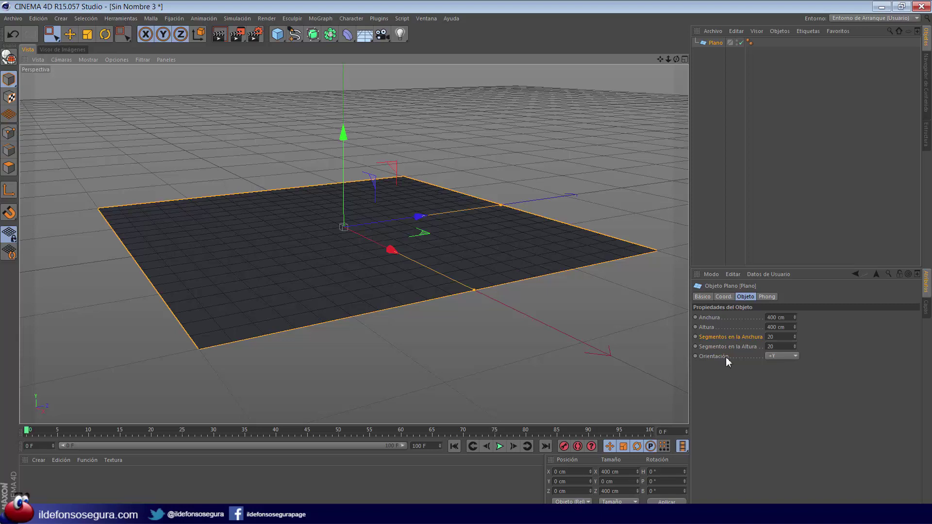
{"action": "left_click", "coordinate": [785, 356]}
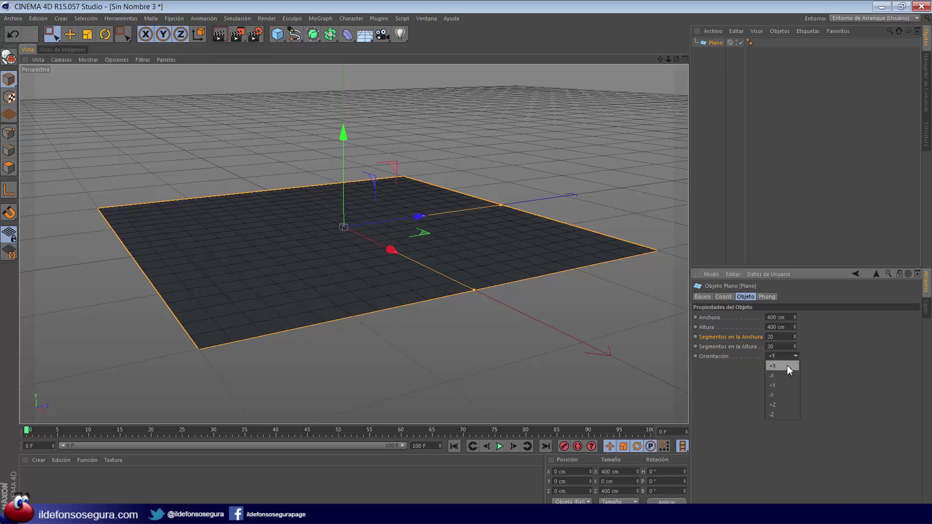
{"action": "left_click", "coordinate": [786, 366]}
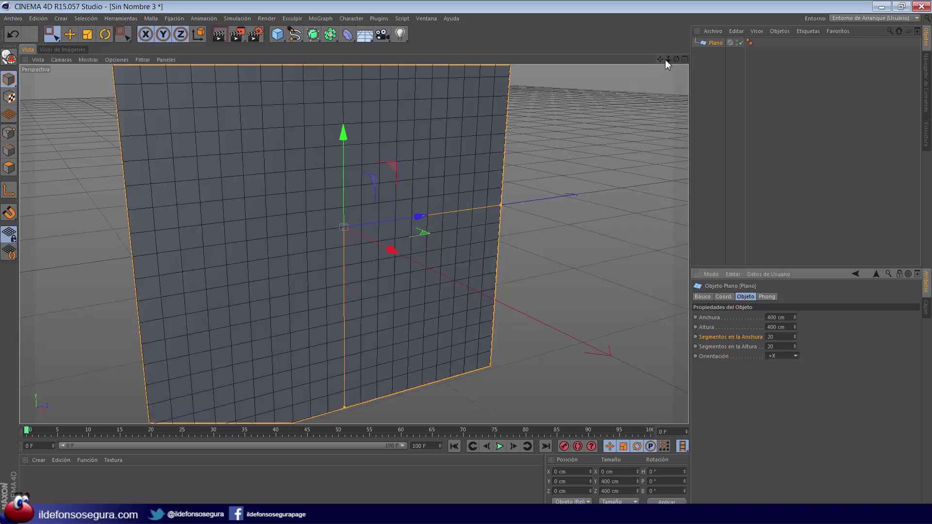
Set the plane's width to 1000 cm and its height to 1500 cm
{"action": "mouse_move", "coordinate": [673, 59]}
{"action": "left_mouse_down"}
{"action": "mouse_move", "coordinate": [465, 262]}
{"action": "mouse_move", "coordinate": [665, 60]}
{"action": "left_mouse_up"}
{"action": "left_click", "coordinate": [788, 318]}
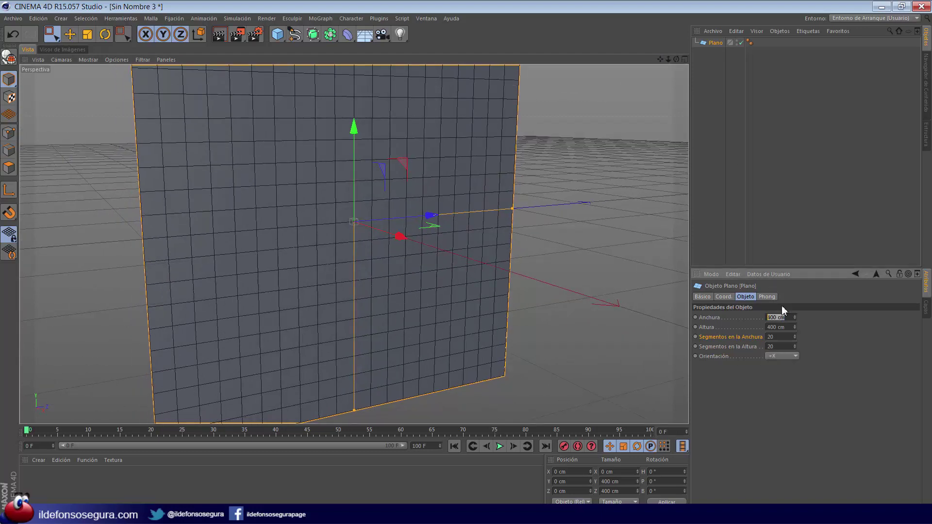
{"action": "type", "text": "1000"}
{"action": "key", "text": "Tab"}
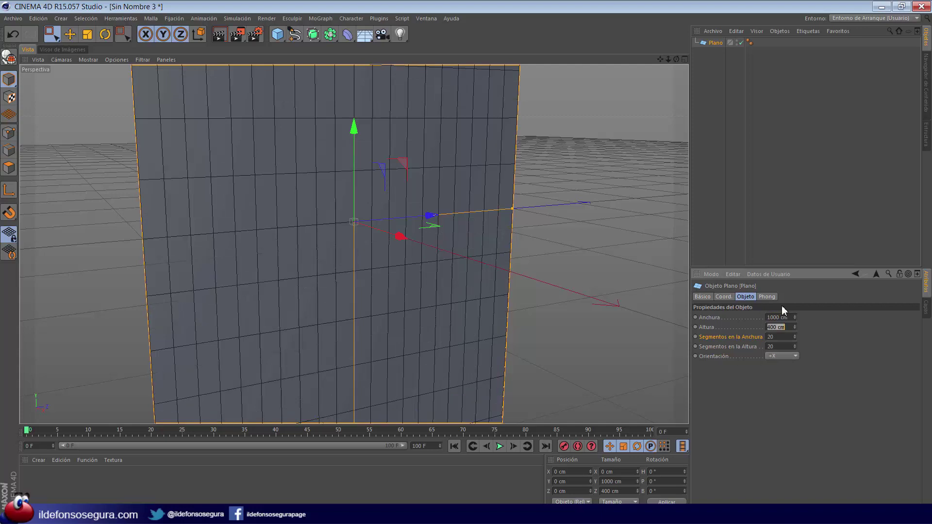
{"action": "type", "text": "1500"}
{"action": "key", "text": "Return"}
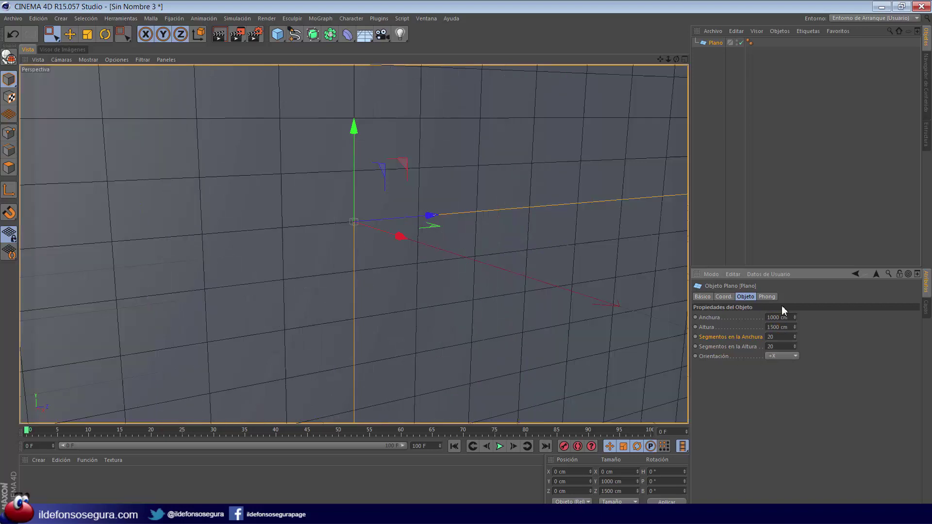
Open the Illustrator file conecta trazado.ai and import its paths with Connect Splines enabled
{"action": "left_click_drag", "start_coordinate": [676, 59], "coordinate": [468, 267]}
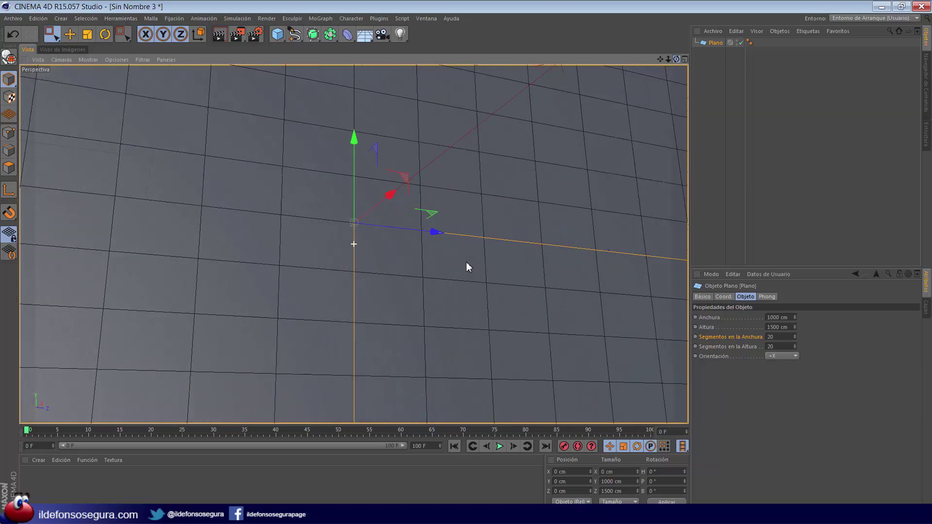
{"action": "left_click_drag", "start_coordinate": [660, 59], "coordinate": [468, 268]}
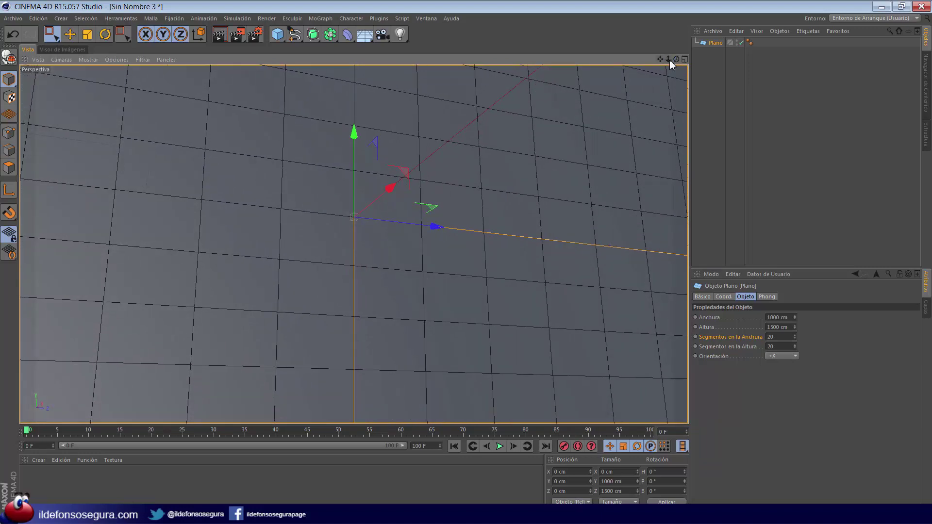
{"action": "left_click_drag", "start_coordinate": [665, 60], "coordinate": [468, 267]}
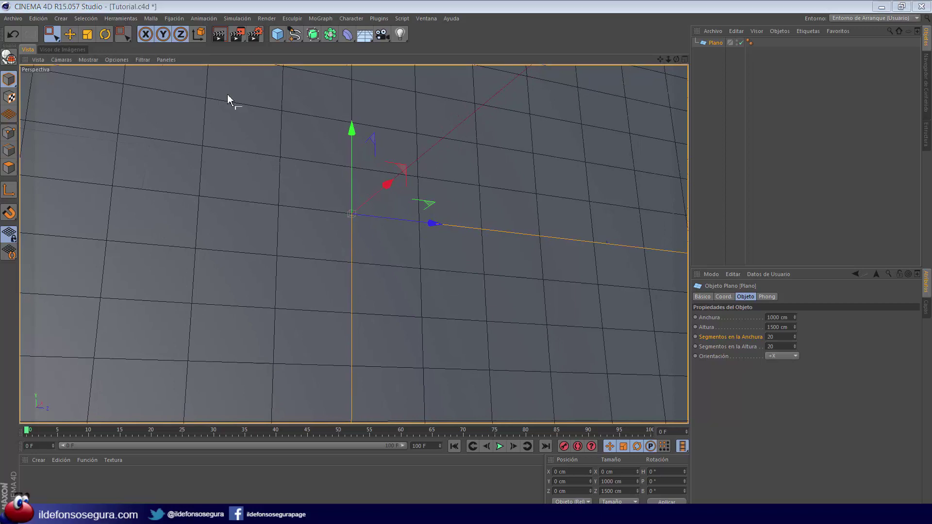
{"action": "left_click", "coordinate": [13, 18]}
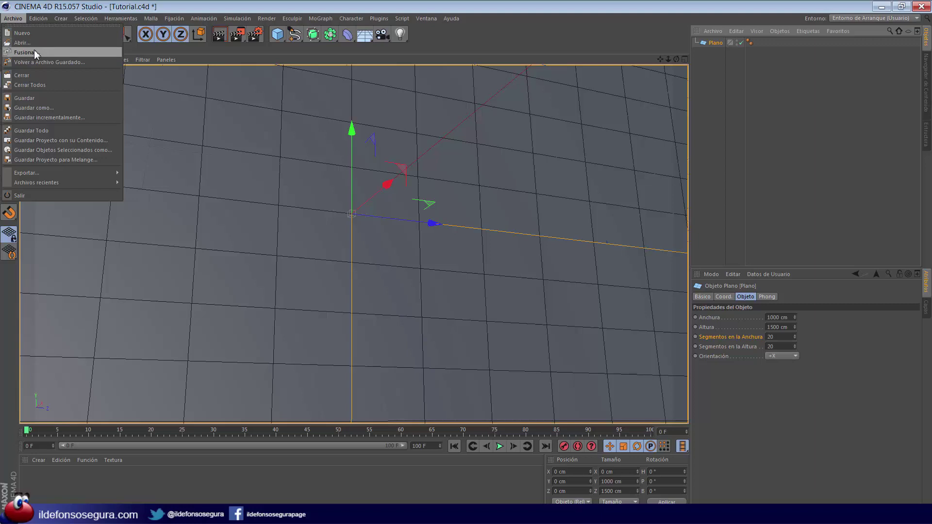
{"action": "left_click", "coordinate": [22, 43]}
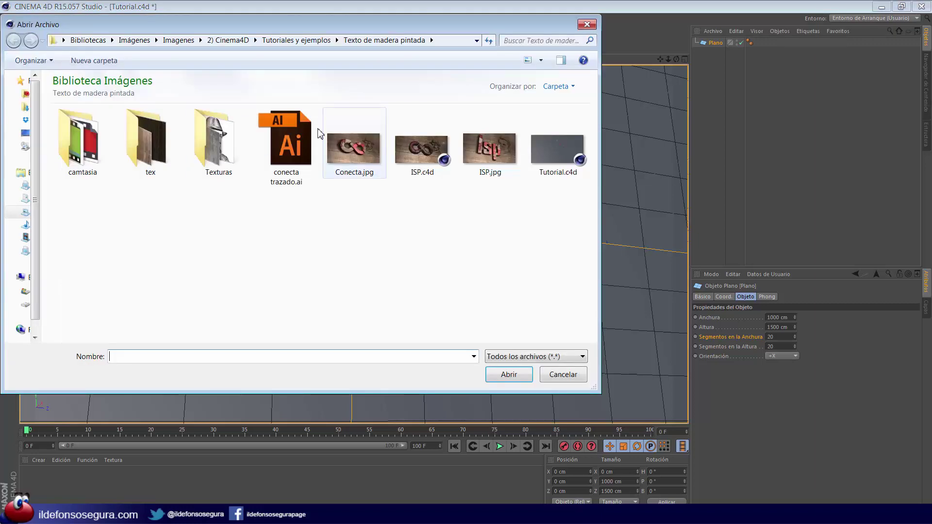
{"action": "left_click", "coordinate": [287, 146]}
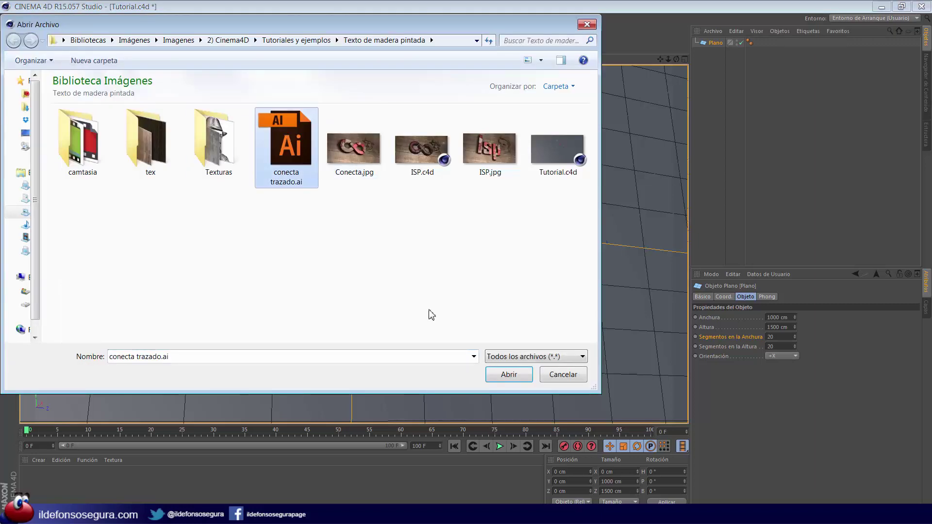
{"action": "left_click", "coordinate": [508, 374]}
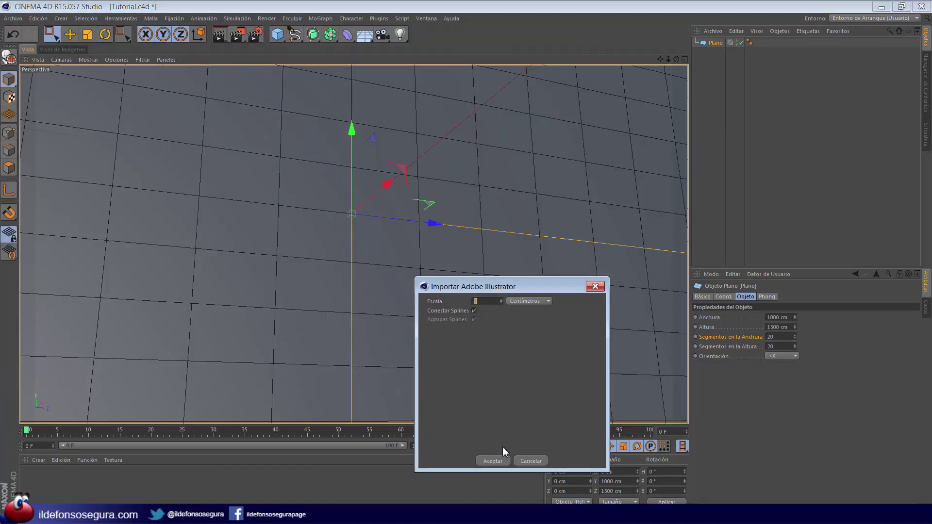
{"action": "left_click", "coordinate": [494, 459]}
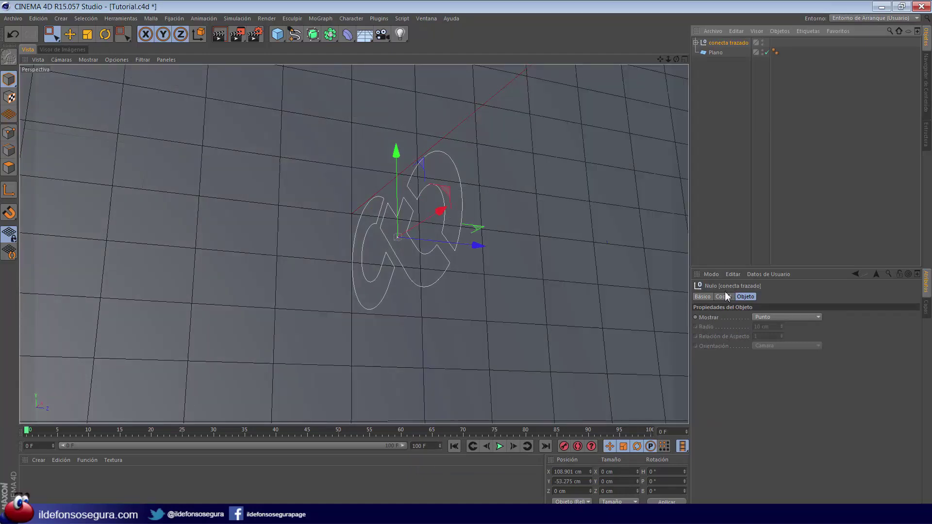
Set the heading rotation (R.H) of the conecta trazado null to 90°
{"action": "left_click", "coordinate": [724, 296]}
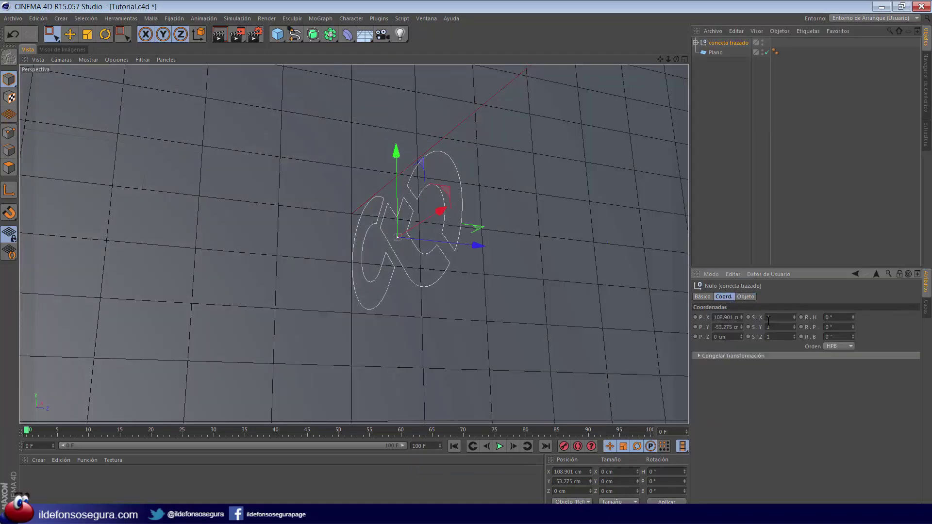
{"action": "left_click", "coordinate": [838, 318]}
{"action": "type", "text": "90"}
{"action": "key", "text": "Return"}
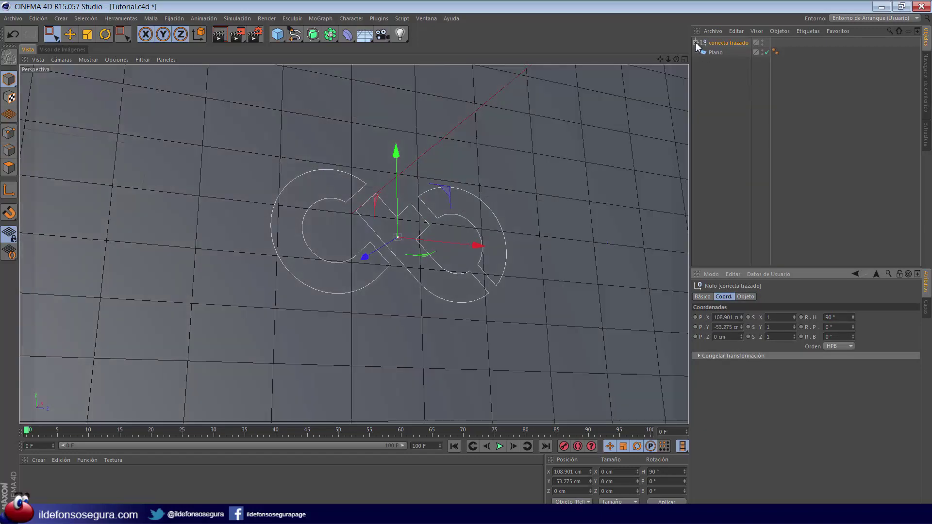
Select the conecta trazado null with its three child splines and merge them into one spline with Connect+Delete
{"action": "left_click", "coordinate": [695, 42]}
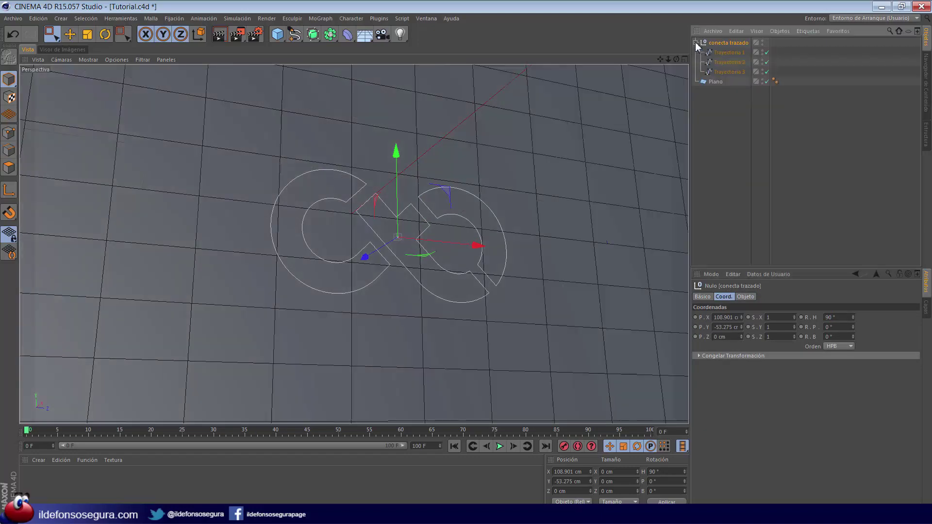
{"action": "left_click", "coordinate": [727, 54]}
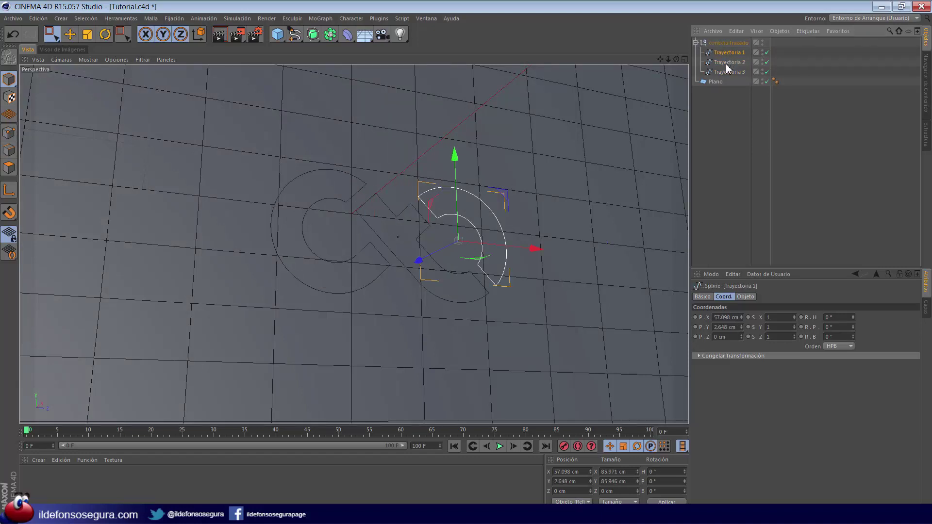
{"action": "left_click", "coordinate": [727, 65]}
{"action": "left_click", "coordinate": [728, 73]}
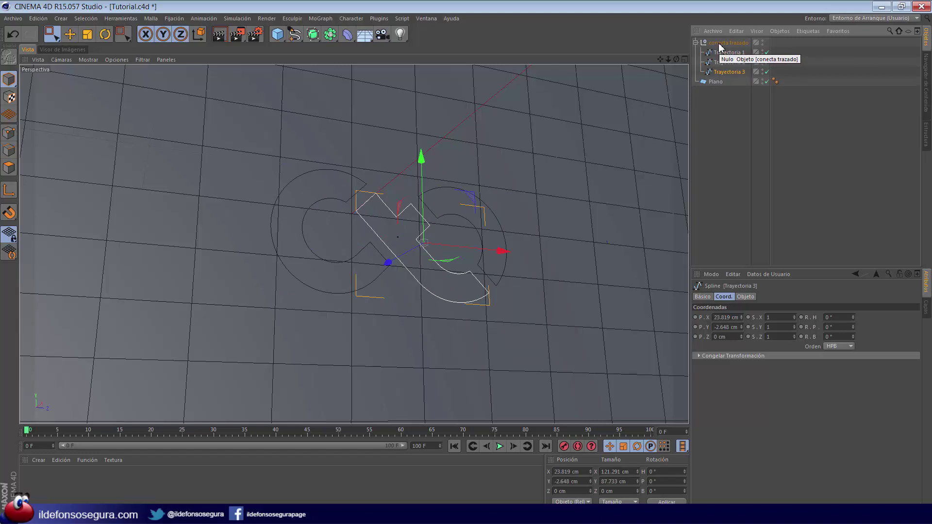
{"action": "right_click", "coordinate": [720, 47]}
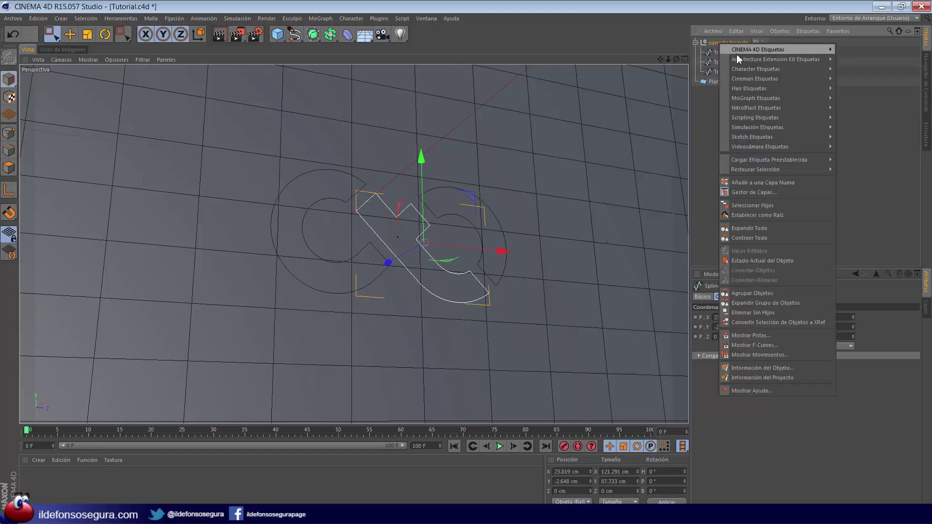
{"action": "left_click", "coordinate": [750, 207]}
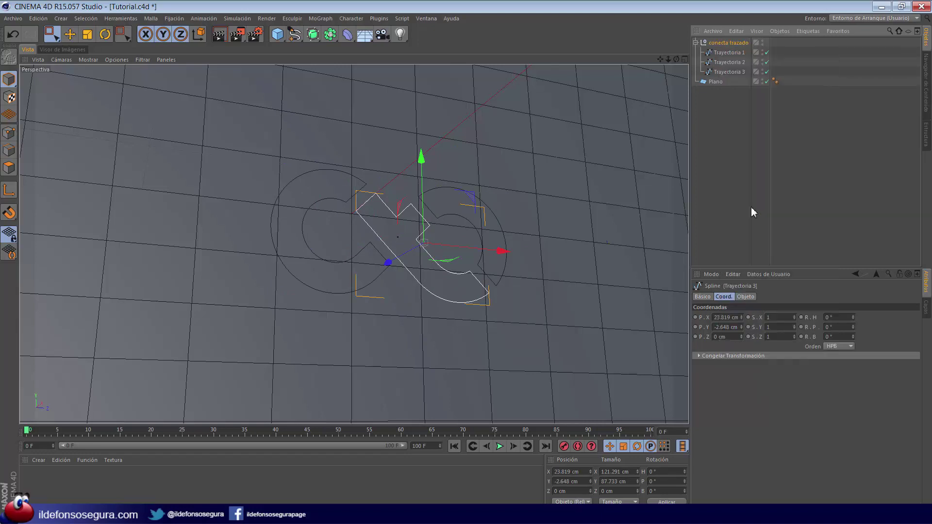
{"action": "right_click", "coordinate": [720, 46]}
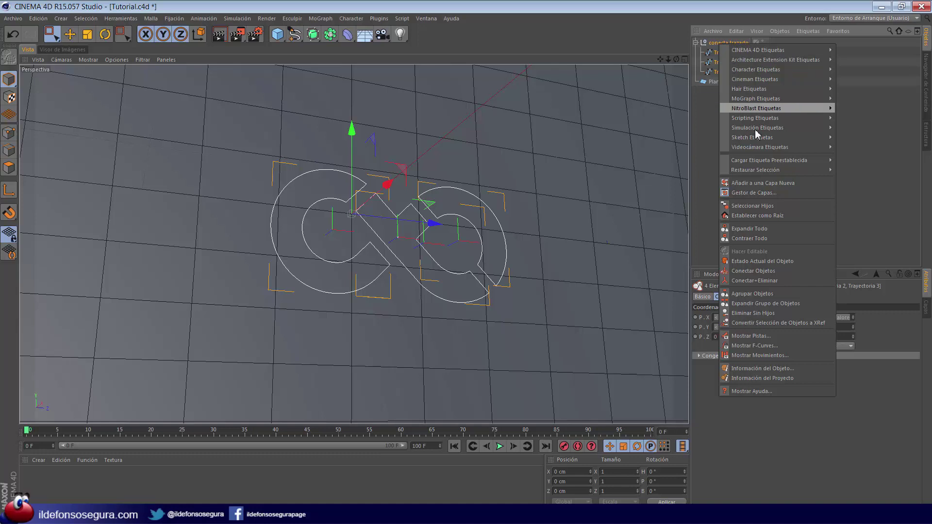
{"action": "left_click", "coordinate": [754, 280]}
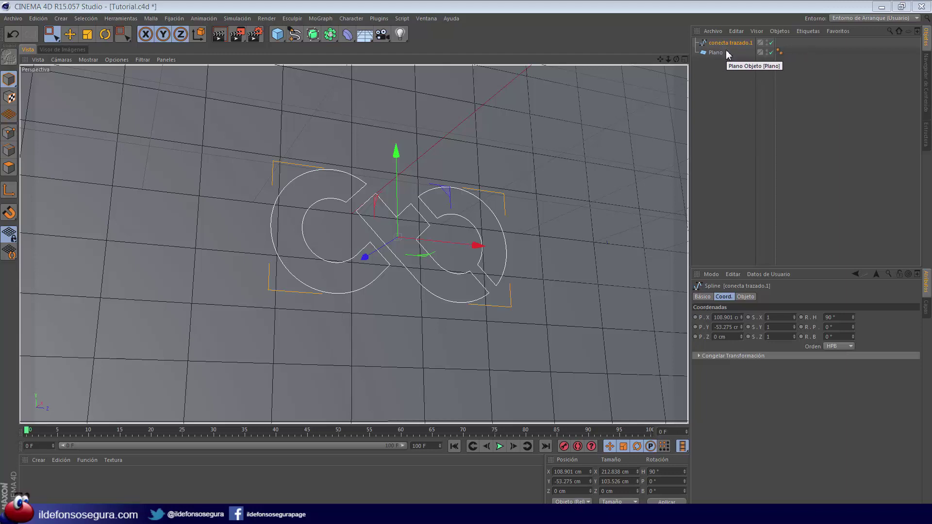
Add an Extrude generator as parent of the merged logo spline and set its Z movement to 40 cm
{"action": "left_click", "coordinate": [314, 38]}
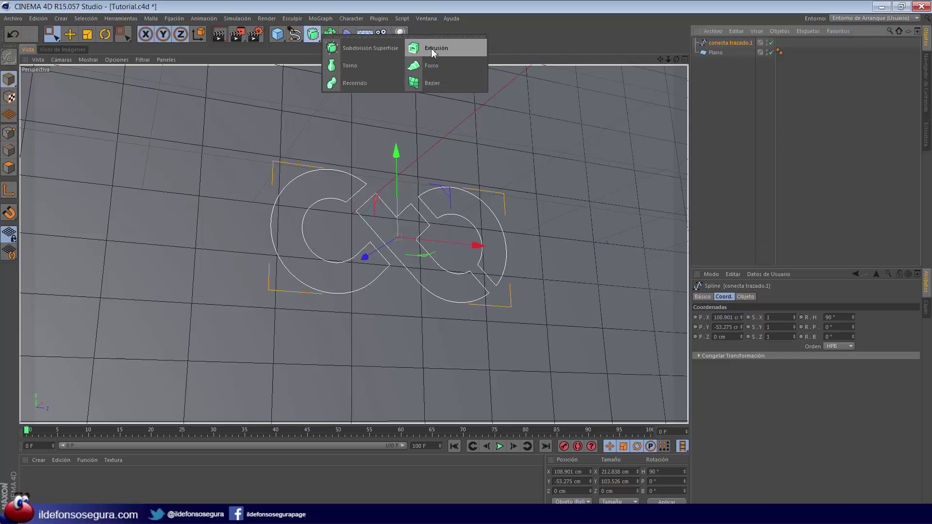
{"action": "left_click", "coordinate": [437, 48], "text": "alt"}
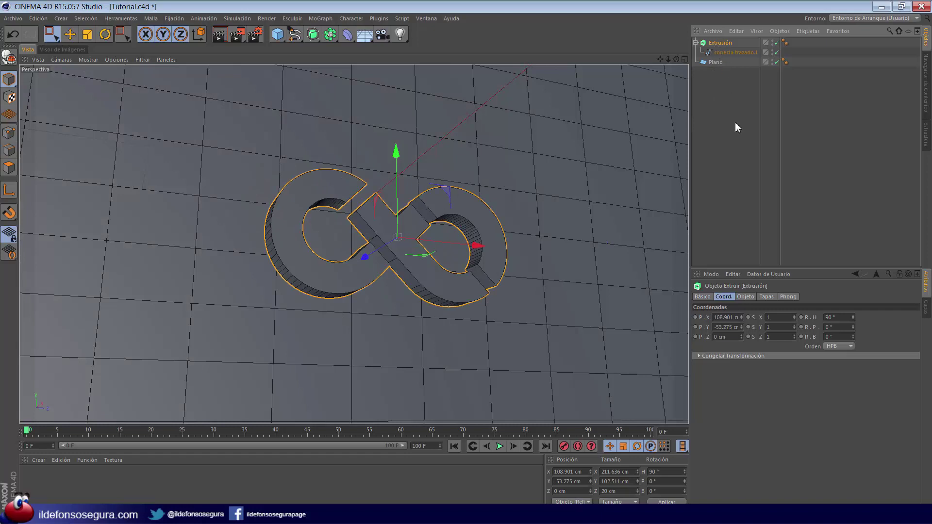
{"action": "left_click", "coordinate": [751, 296]}
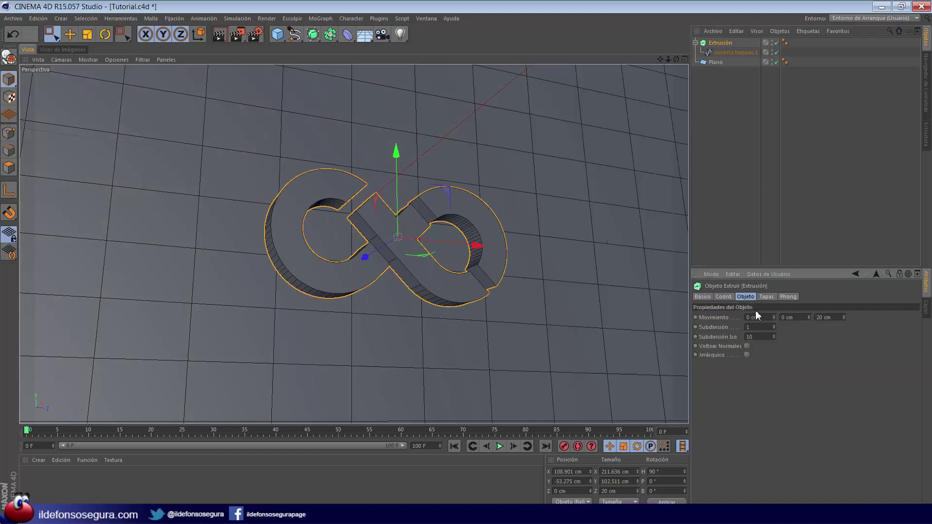
{"action": "left_click", "coordinate": [834, 317]}
{"action": "type", "text": "40"}
{"action": "key", "text": "Return"}
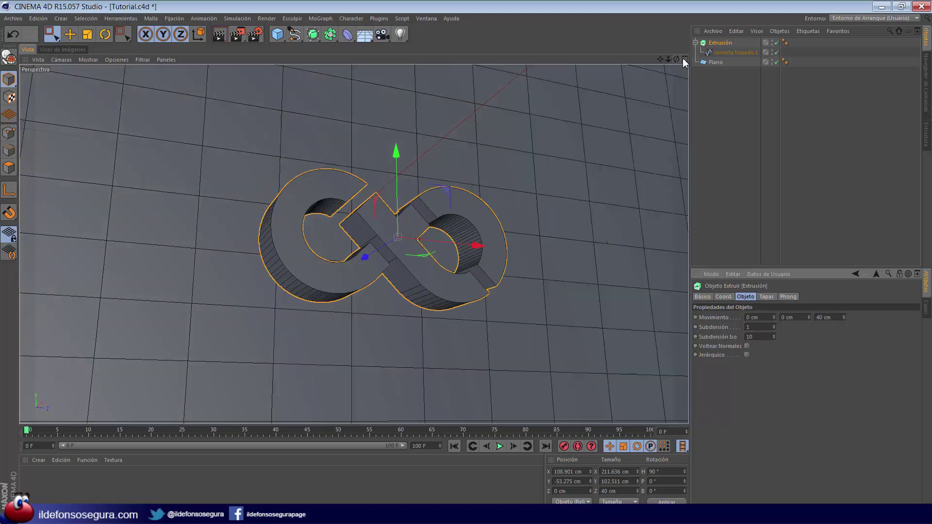
Move the extruded logo along X to about 39 cm so its back sits against the wall plane
{"action": "left_click", "coordinate": [683, 58]}
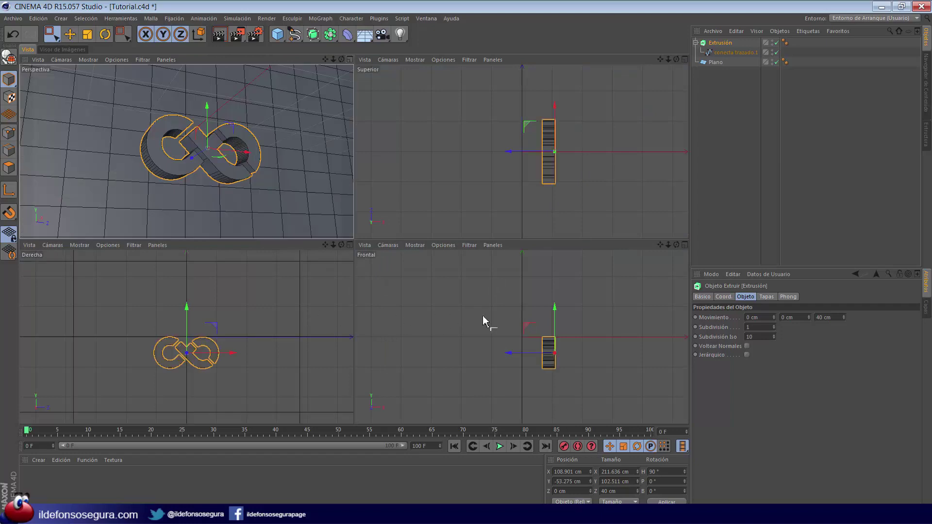
{"action": "scroll", "coordinate": [498, 316], "scroll_direction": "down", "scroll_amount": 2}
{"action": "scroll", "coordinate": [499, 315], "scroll_direction": "up", "scroll_amount": 4}
{"action": "middle_click_drag", "start_coordinate": [516, 323], "coordinate": [534, 330], "text": "alt"}
{"action": "scroll", "coordinate": [535, 334], "scroll_direction": "up", "scroll_amount": 1}
{"action": "left_click_drag", "start_coordinate": [661, 245], "coordinate": [633, 214]}
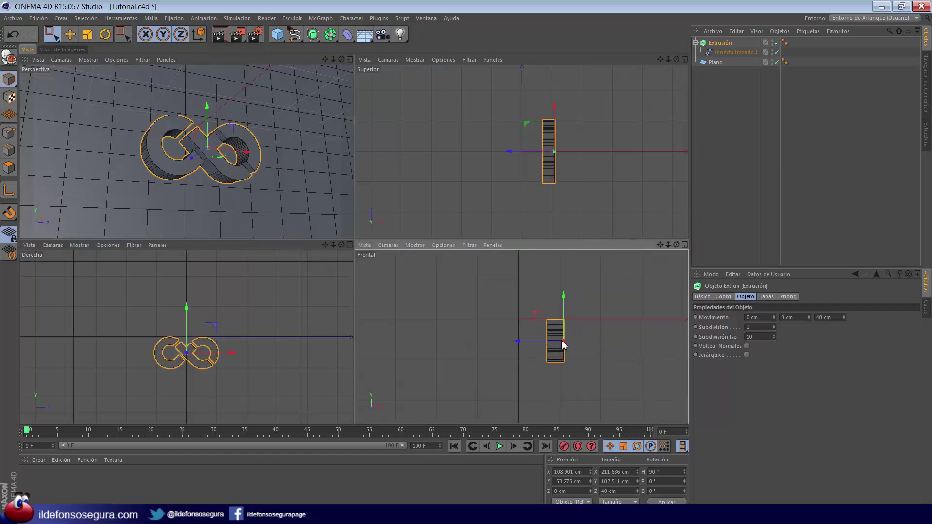
{"action": "left_click", "coordinate": [717, 62]}
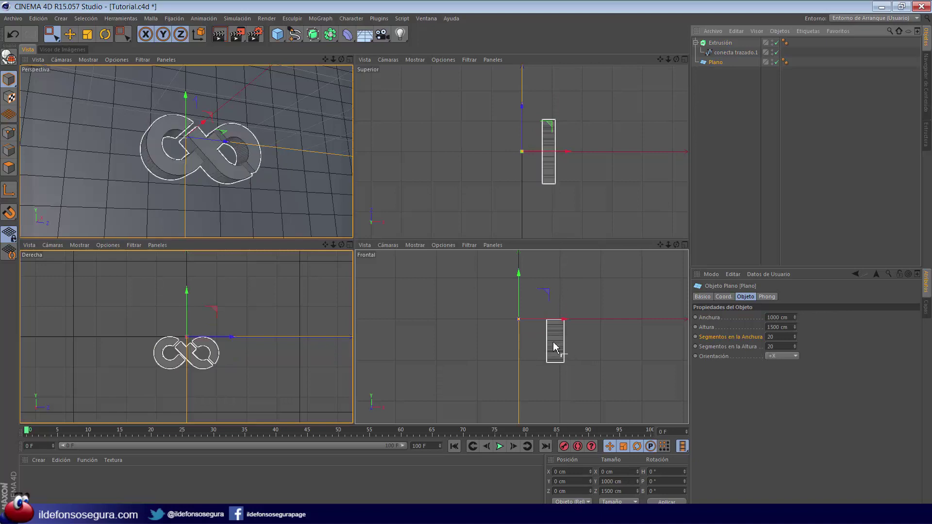
{"action": "left_click", "coordinate": [720, 43]}
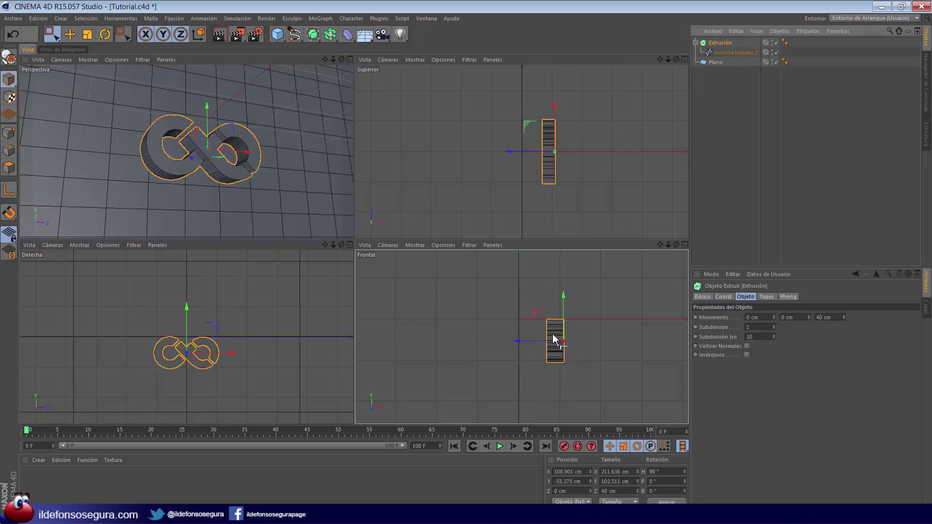
{"action": "left_click_drag", "start_coordinate": [515, 345], "coordinate": [491, 348]}
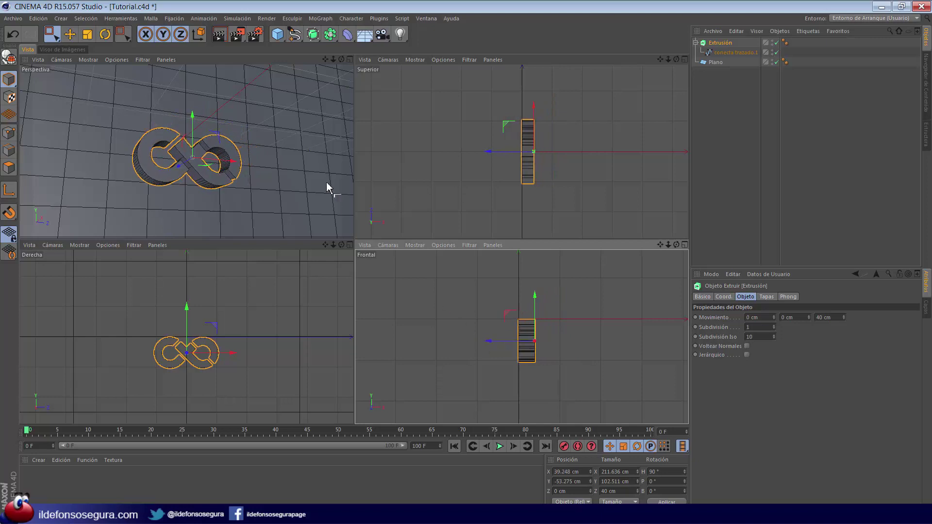
{"action": "left_click", "coordinate": [349, 59]}
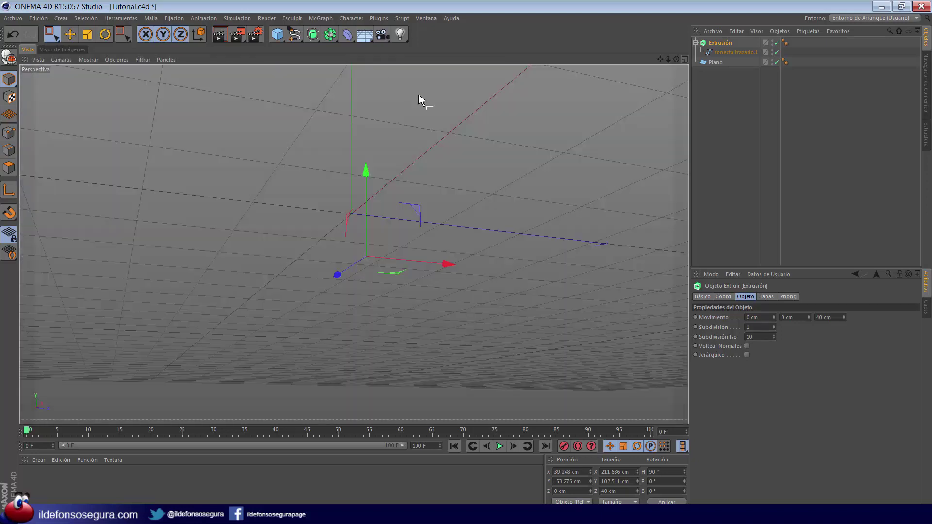
{"action": "left_click_drag", "start_coordinate": [660, 60], "coordinate": [467, 263]}
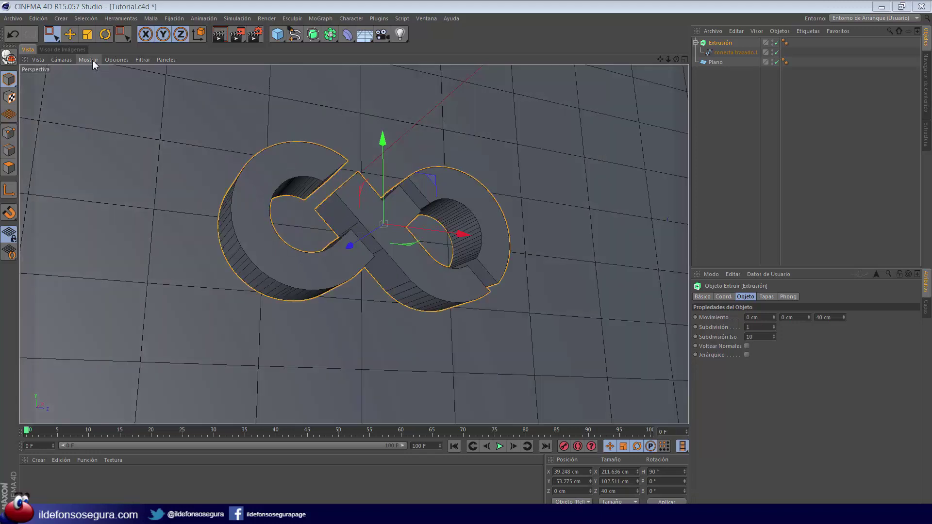
Preview the perspective view in Sombreado Gouraud and return it to Sombreado Gouraud (Líneas)
{"action": "left_click", "coordinate": [90, 60]}
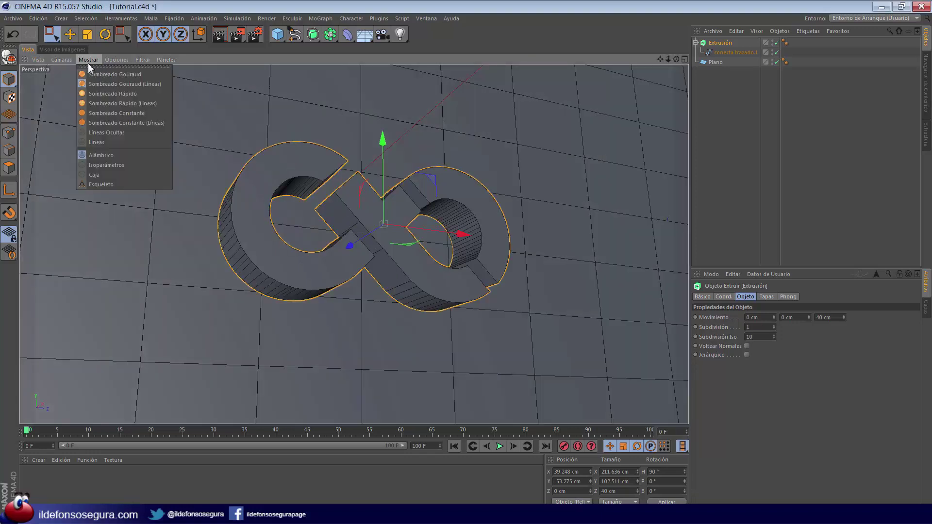
{"action": "left_click", "coordinate": [104, 76]}
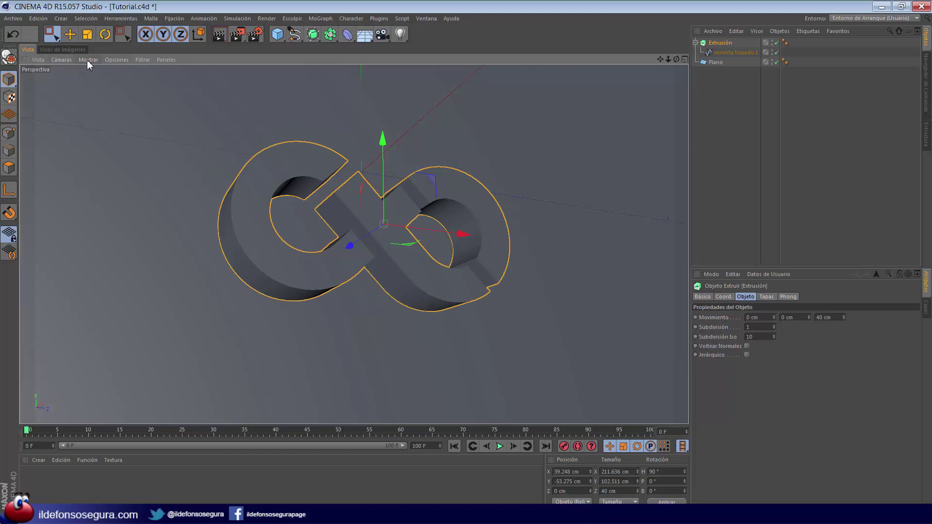
{"action": "left_click", "coordinate": [88, 60]}
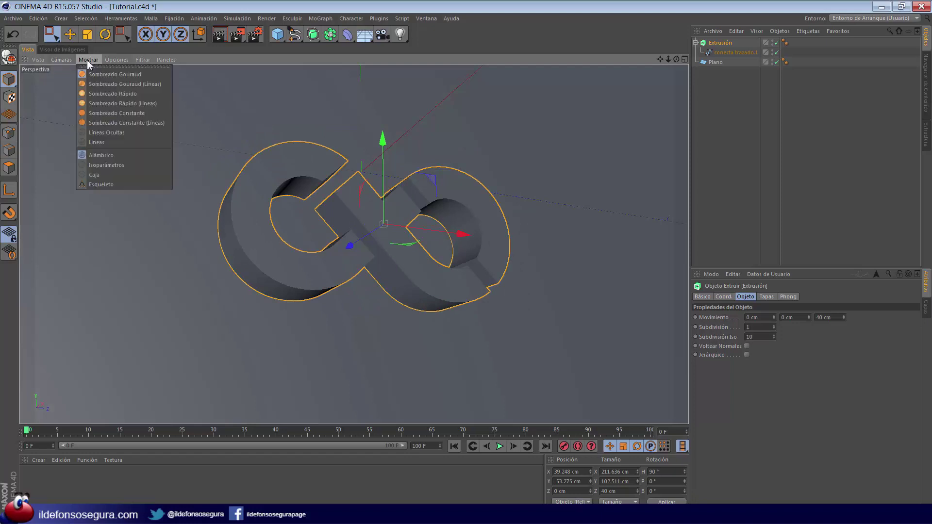
{"action": "left_click", "coordinate": [148, 83]}
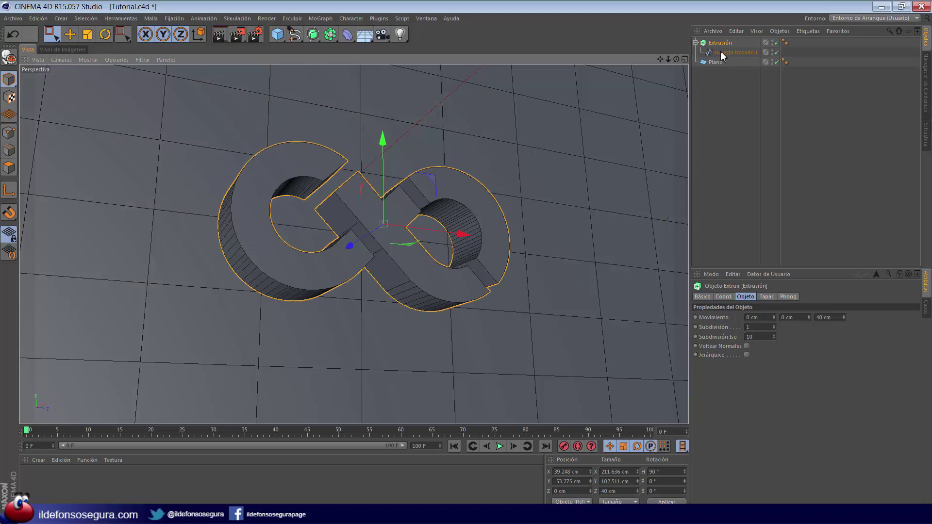
Set the conecta trazado.1 spline's intermediate points (Puntos Intermedios) to Uniforme with a Número of 10
{"action": "left_click", "coordinate": [721, 52]}
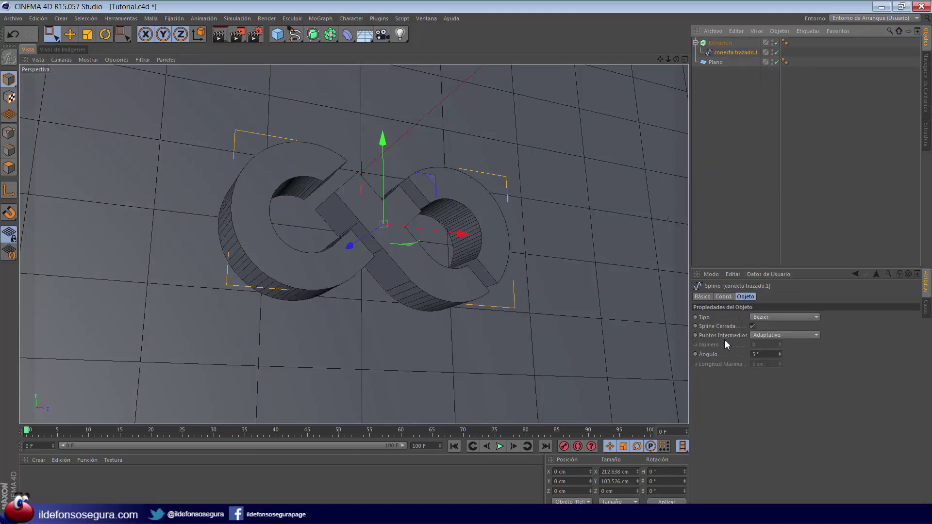
{"action": "left_click", "coordinate": [760, 335]}
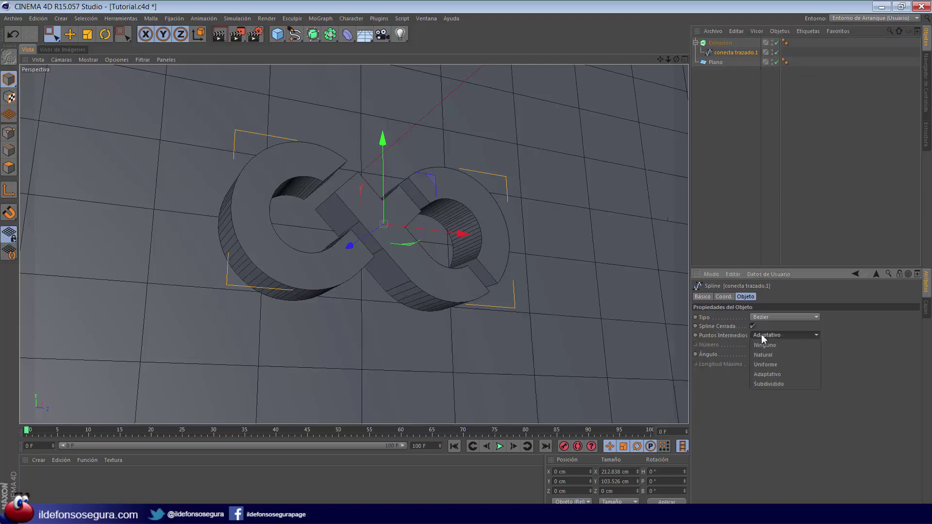
{"action": "left_click", "coordinate": [776, 362]}
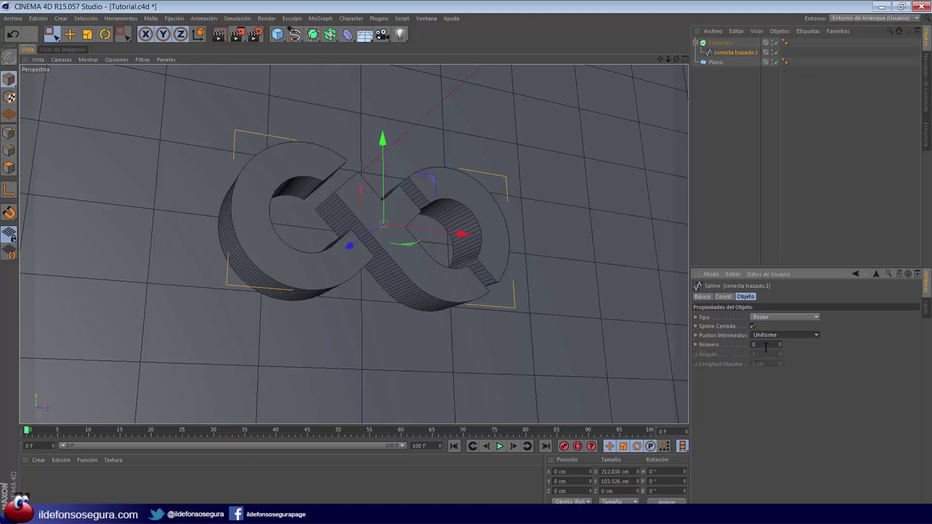
{"action": "left_click", "coordinate": [766, 345]}
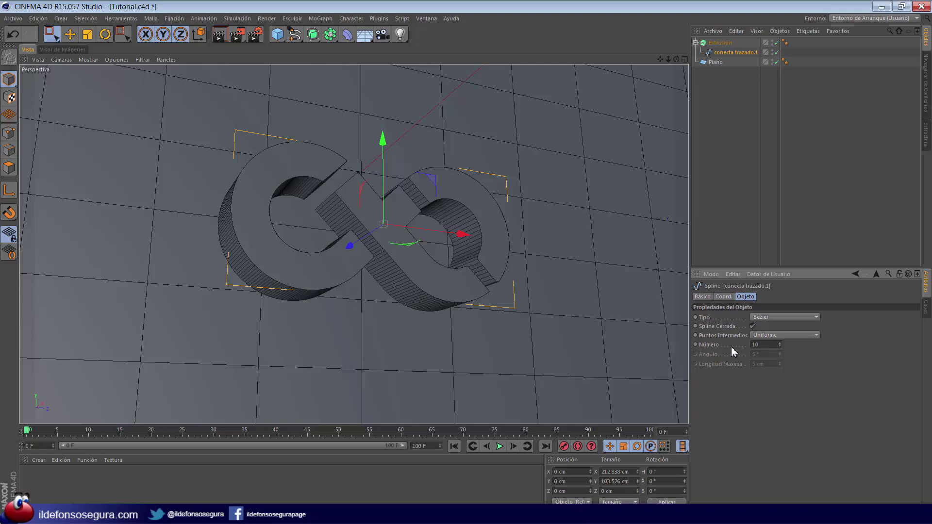
Increase the Extrude generator's Subdivisión to divide the logo's side walls into finer segments
{"action": "left_click", "coordinate": [719, 43]}
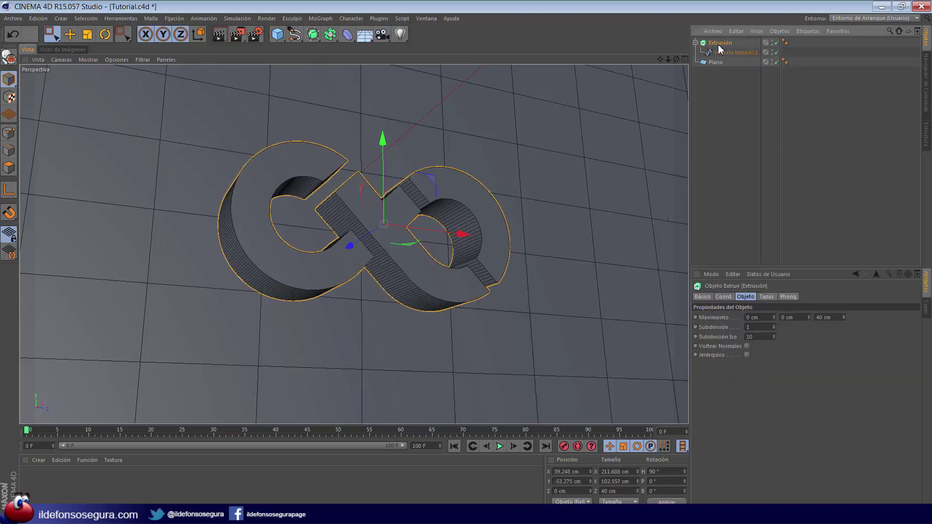
{"action": "left_click", "coordinate": [774, 326]}
{"action": "left_click", "coordinate": [774, 326]}
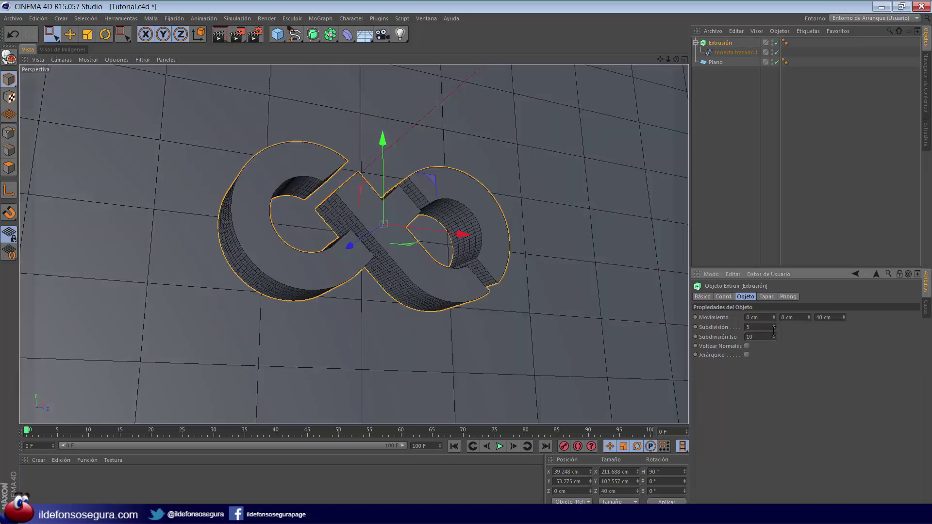
{"action": "left_click", "coordinate": [774, 326]}
{"action": "left_click", "coordinate": [774, 326]}
{"action": "left_click", "coordinate": [774, 327]}
{"action": "left_click", "coordinate": [774, 326]}
{"action": "left_click", "coordinate": [774, 326]}
Set the Extrude generator's initial cap to Tapa con Canto with a radius of 1 cm
{"action": "left_click", "coordinate": [771, 300]}
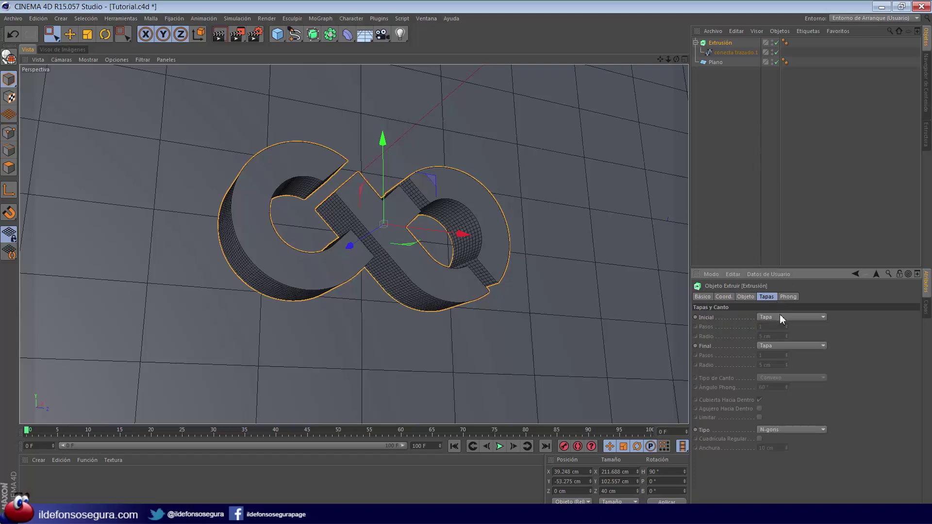
{"action": "left_click", "coordinate": [779, 317]}
{"action": "left_click", "coordinate": [787, 357]}
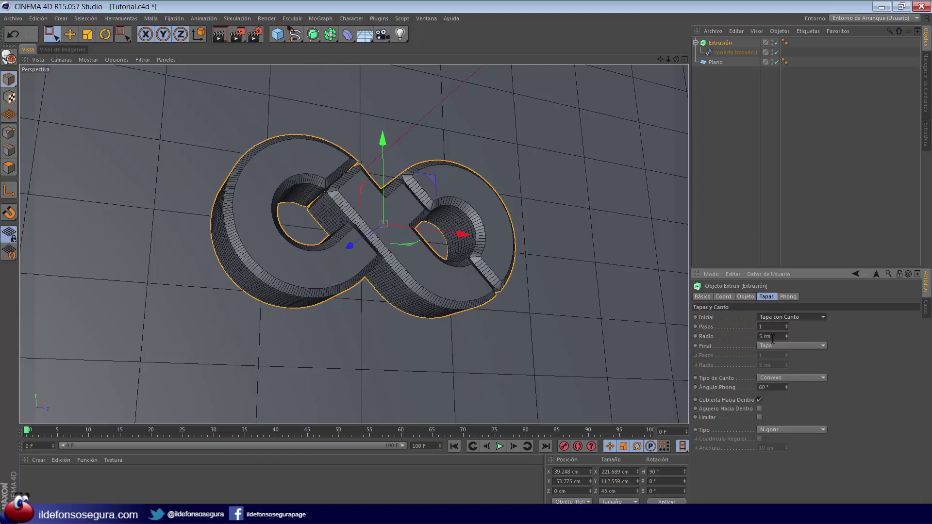
{"action": "left_click", "coordinate": [775, 337]}
{"action": "type", "text": "1"}
{"action": "key", "text": "Return"}
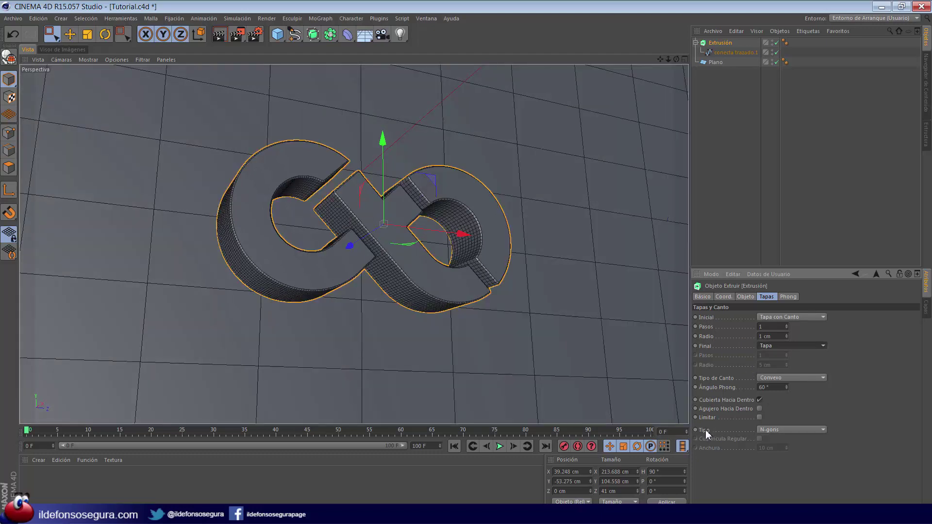
Set the Extrude generator's cap type to Cuadrángulos and enable Cuadrícula Regular
{"action": "left_click", "coordinate": [776, 430]}
{"action": "left_click", "coordinate": [785, 448]}
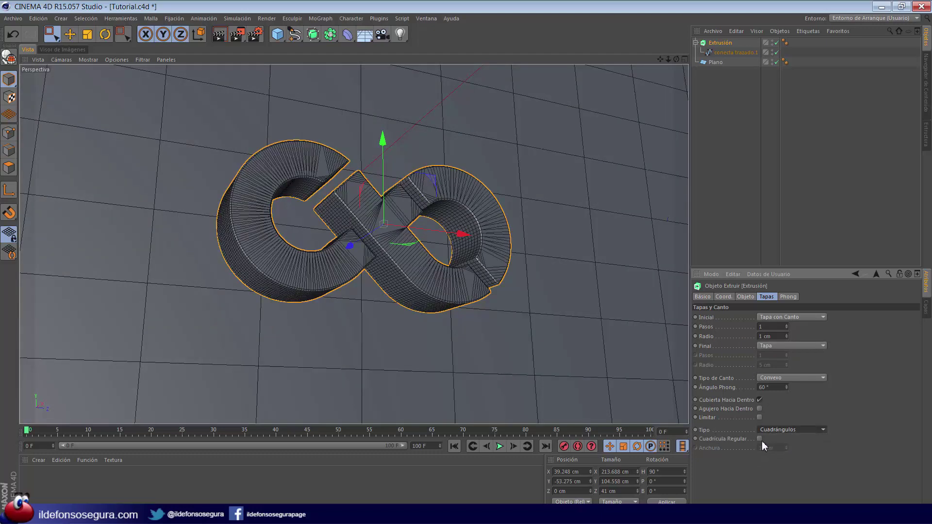
{"action": "left_click", "coordinate": [760, 440]}
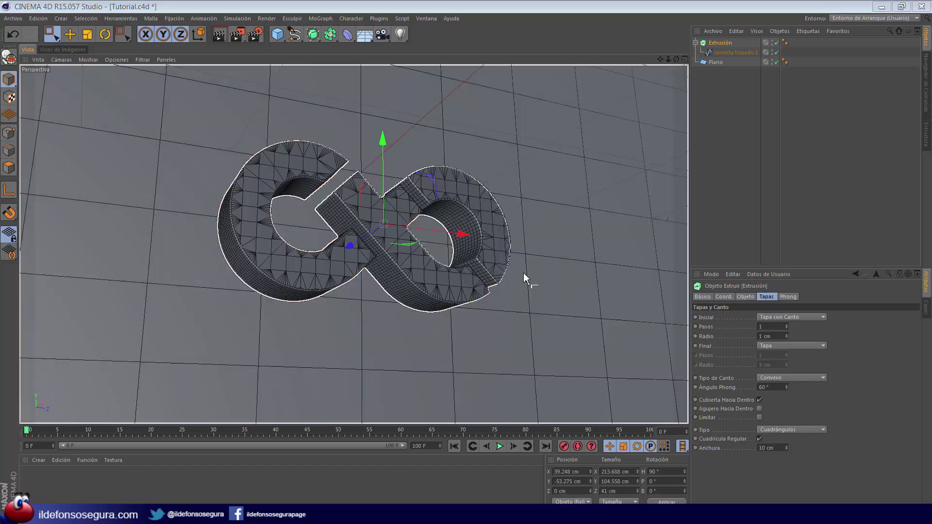
Add a Conector object as parent of the Extrude generator and disable its Soldar option
{"action": "left_click", "coordinate": [364, 183]}
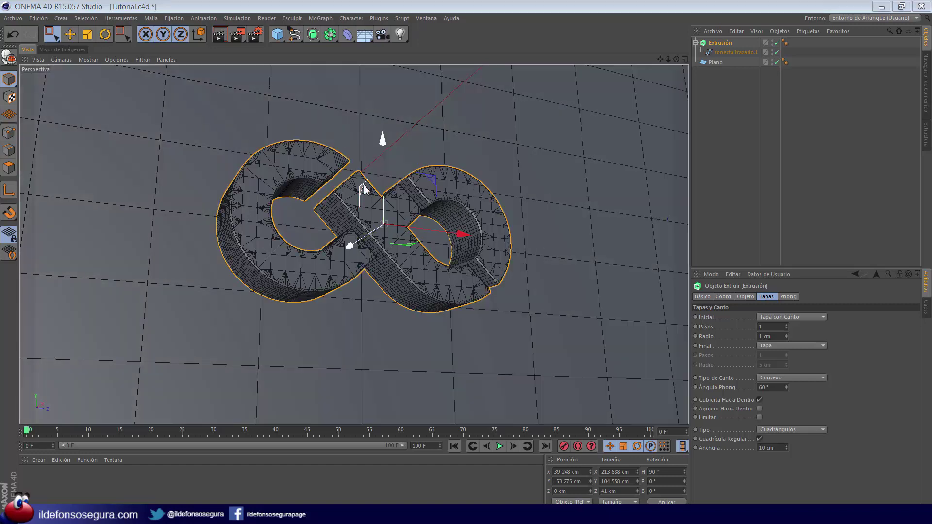
{"action": "left_click", "coordinate": [330, 34]}
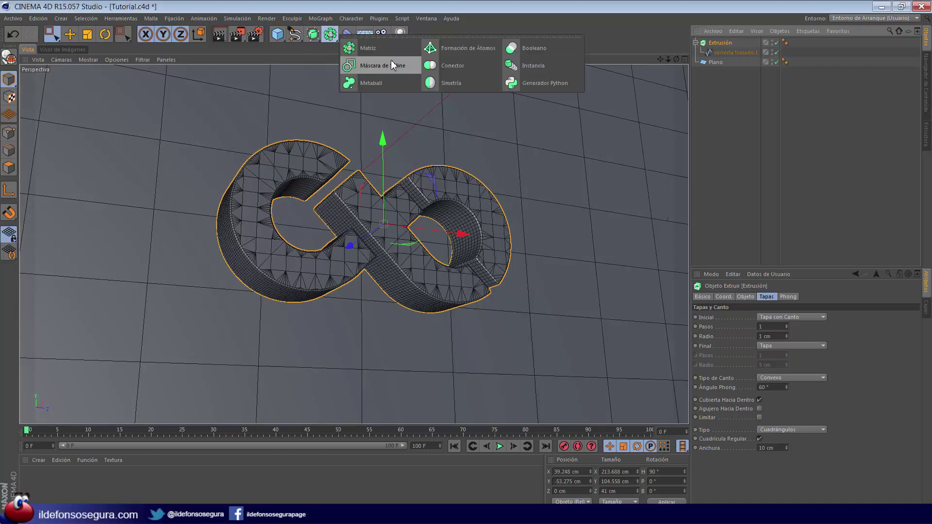
{"action": "left_click", "coordinate": [451, 67]}
{"action": "left_click_drag", "start_coordinate": [720, 44], "coordinate": [724, 48]}
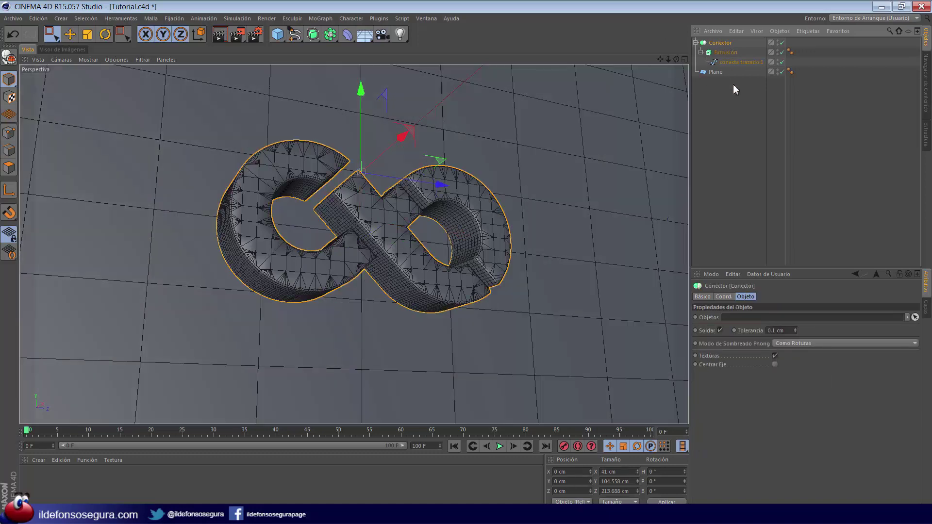
{"action": "left_click", "coordinate": [720, 331]}
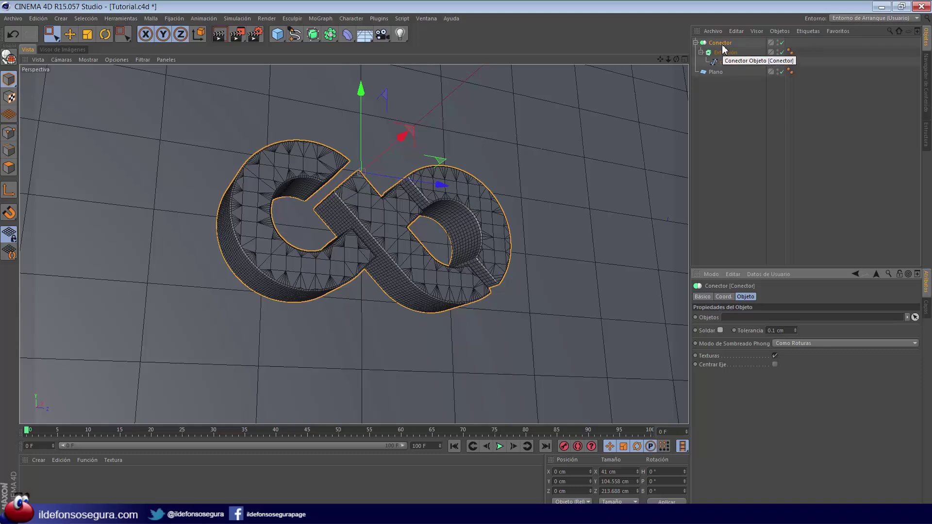
Create a polygon copy of the Conector with Current State to Object and delete the copy's three polygon selection tags
{"action": "right_click", "coordinate": [723, 48]}
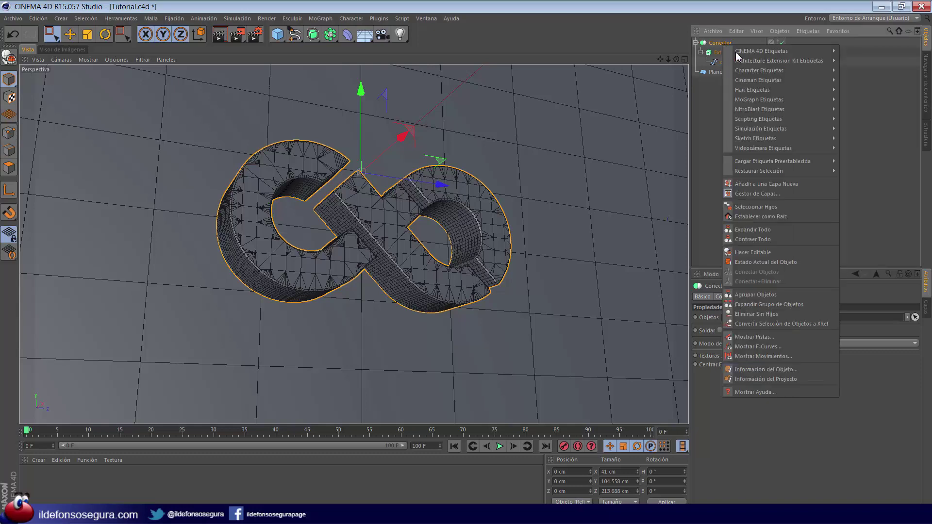
{"action": "left_click", "coordinate": [757, 262]}
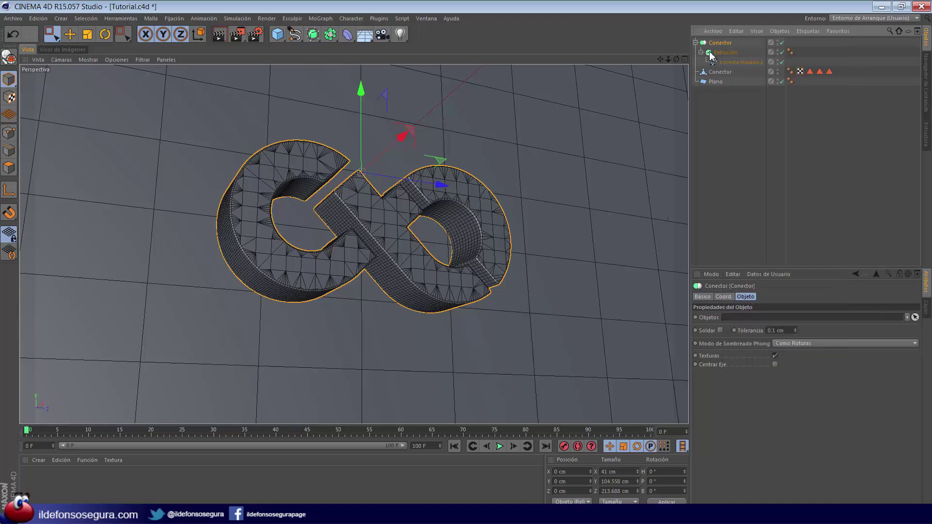
{"action": "left_click", "coordinate": [723, 76]}
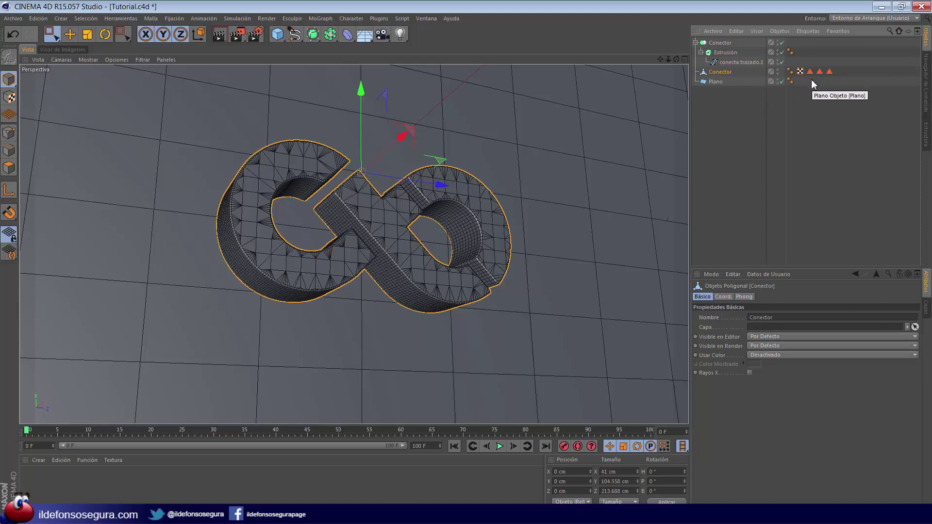
{"action": "left_click_drag", "start_coordinate": [810, 71], "coordinate": [832, 74]}
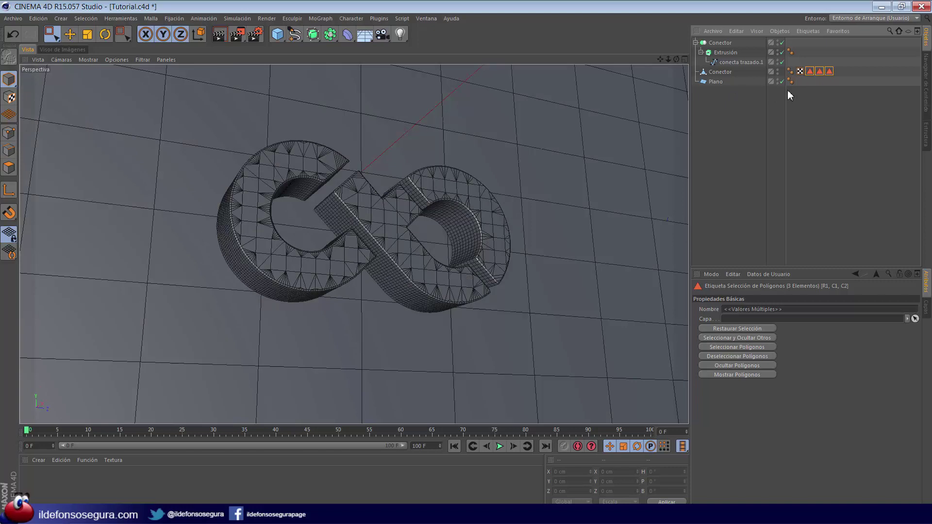
{"action": "key", "text": "Delete"}
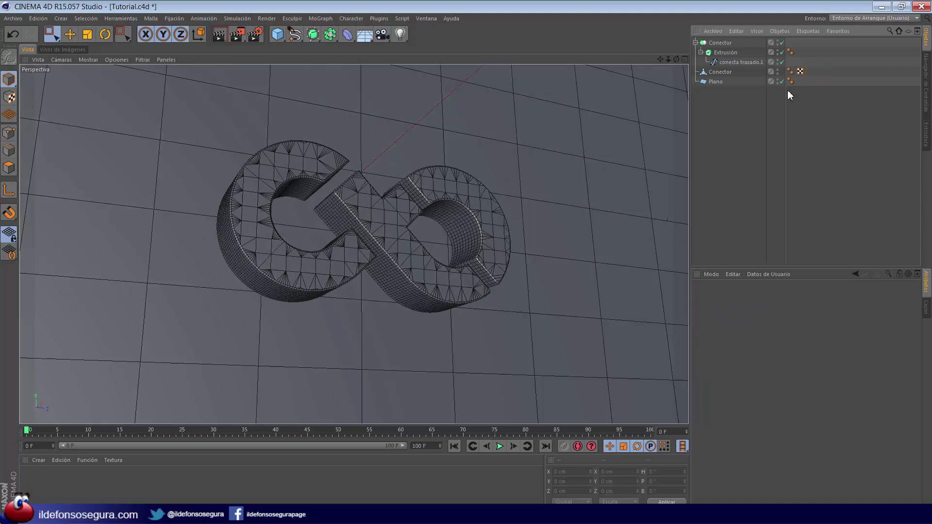
Hide the original Conector generator in the editor and render, and collapse its hierarchy
{"action": "left_click", "coordinate": [777, 44]}
{"action": "left_click", "coordinate": [778, 63]}
{"action": "left_click", "coordinate": [695, 43]}
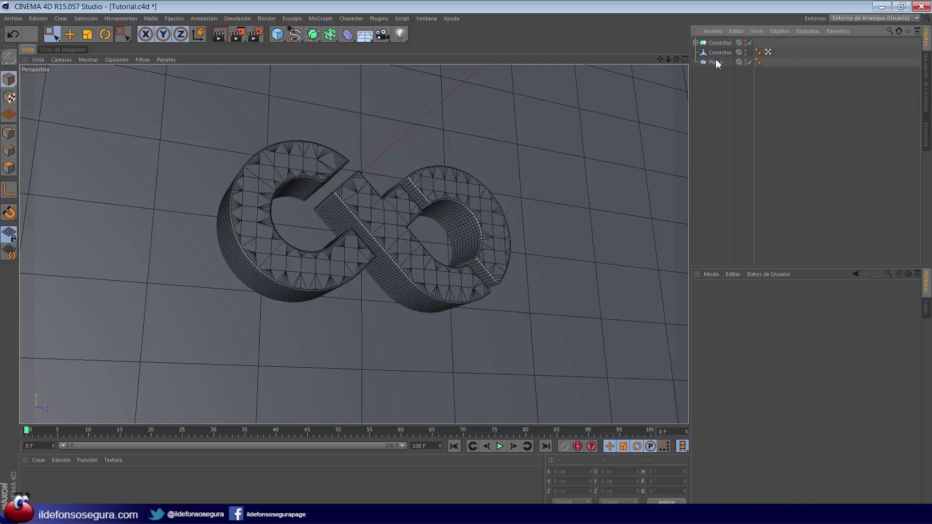
Select the Plano object, create a new material and open it in the Material Editor
{"action": "left_click", "coordinate": [715, 54]}
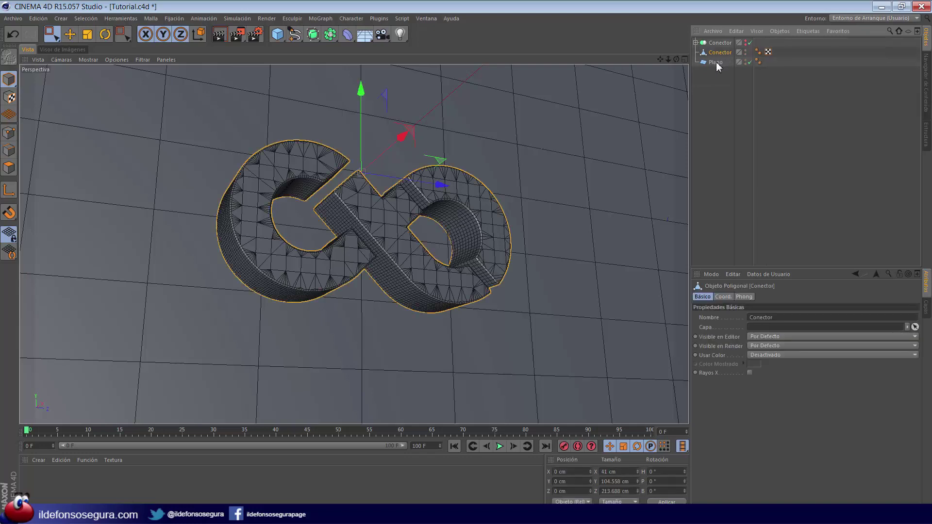
{"action": "left_click", "coordinate": [715, 62]}
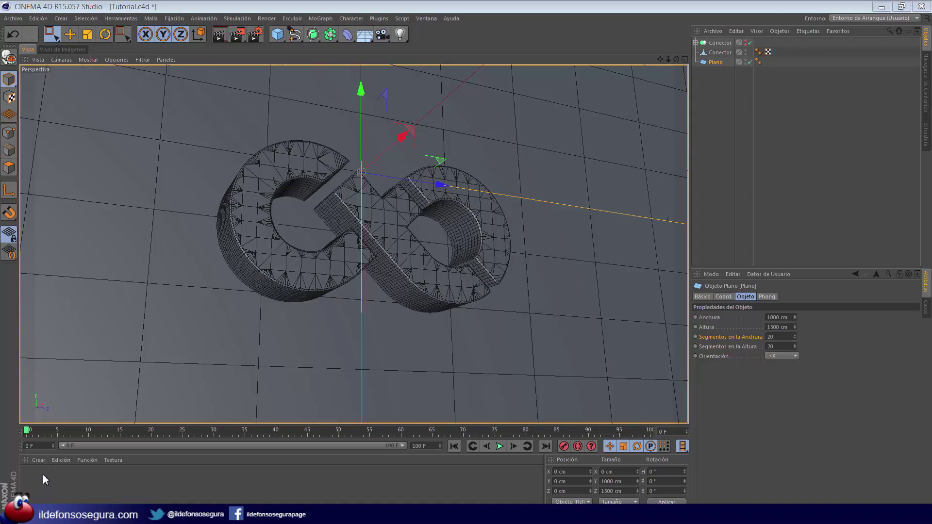
{"action": "left_click", "coordinate": [42, 462]}
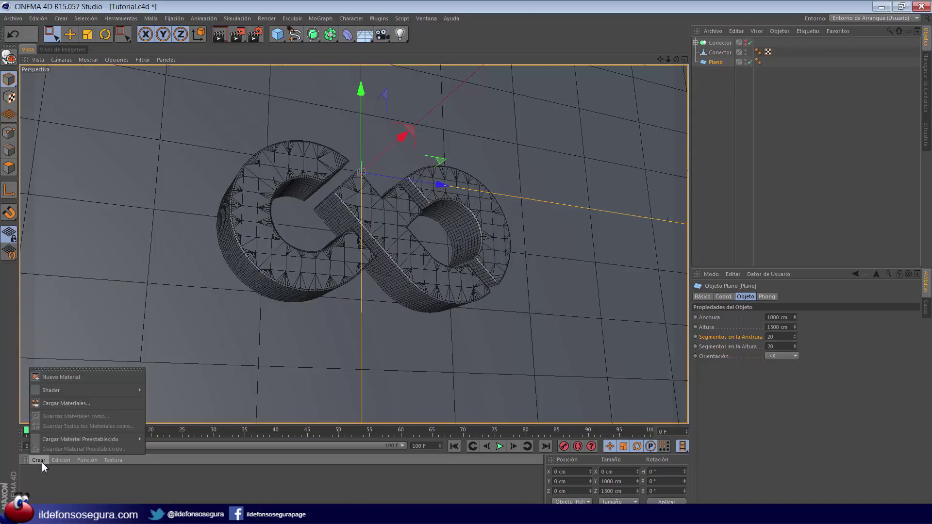
{"action": "left_click", "coordinate": [66, 378]}
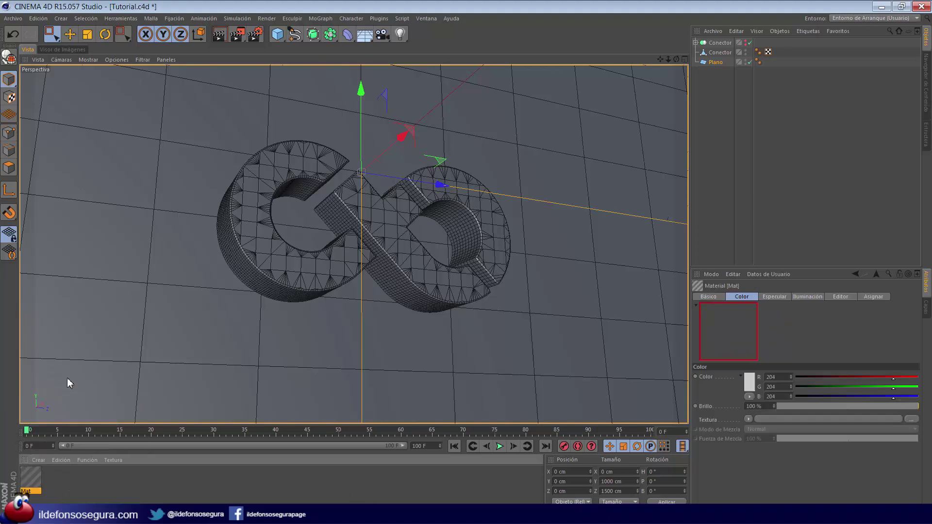
{"action": "double_click", "coordinate": [33, 480]}
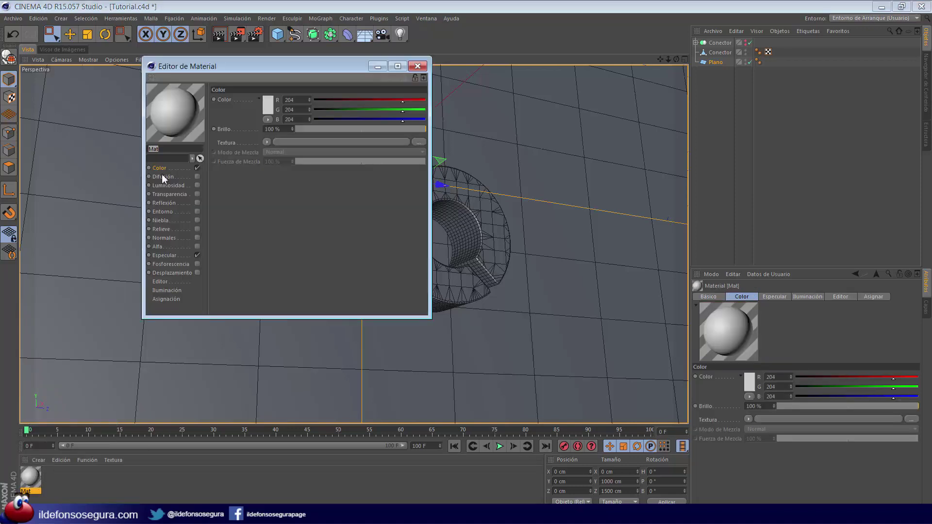
{"action": "left_click_drag", "start_coordinate": [226, 67], "coordinate": [572, 132]}
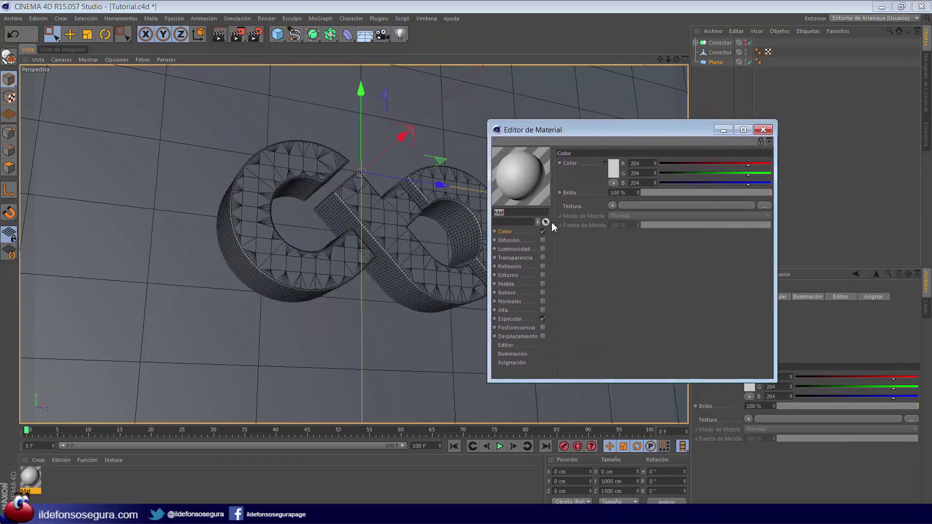
Load the DSC05649.JPG wood image as the material's Color texture without copying it to the document directory
{"action": "left_click", "coordinate": [612, 206]}
{"action": "left_click", "coordinate": [633, 227]}
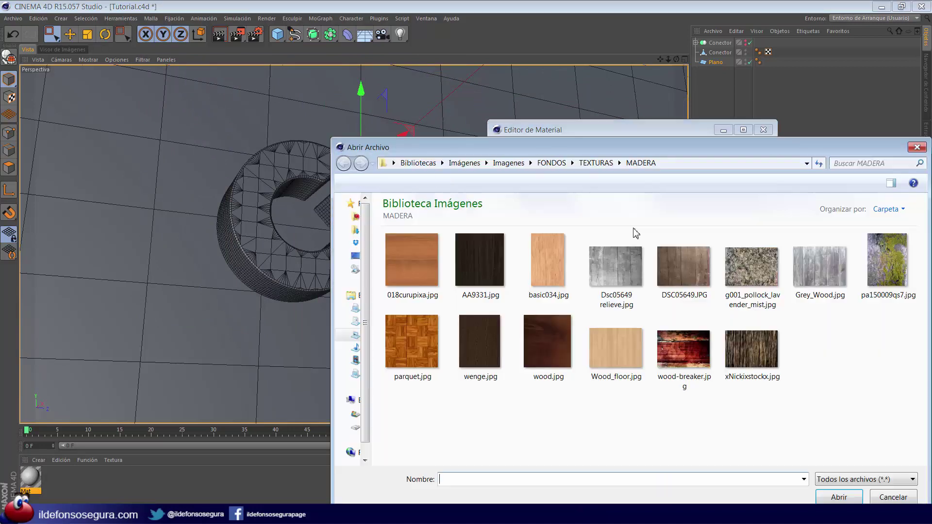
{"action": "left_click", "coordinate": [682, 265]}
{"action": "left_click", "coordinate": [832, 499]}
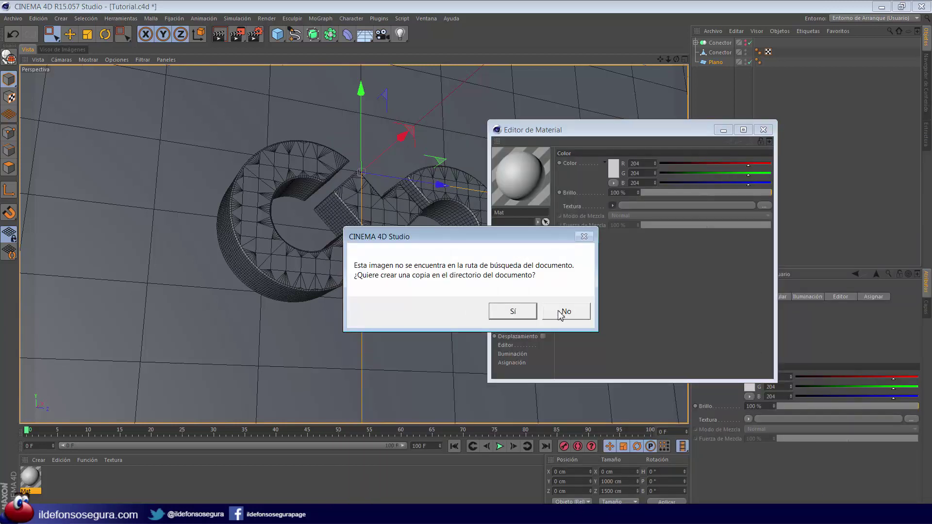
{"action": "left_click", "coordinate": [560, 313]}
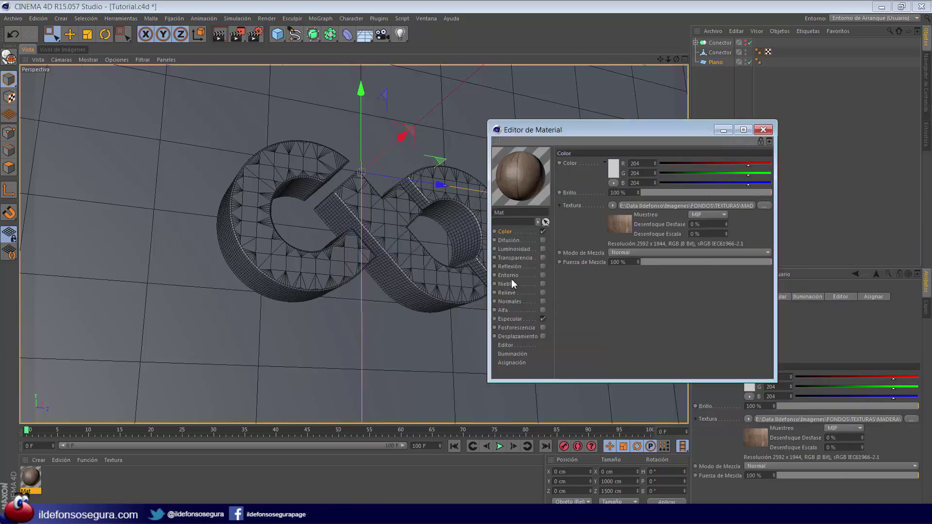
Enable the material's Relieve channel and load Dsc05649 relieve.jpg as its texture without copying it to the document directory
{"action": "left_click", "coordinate": [513, 293]}
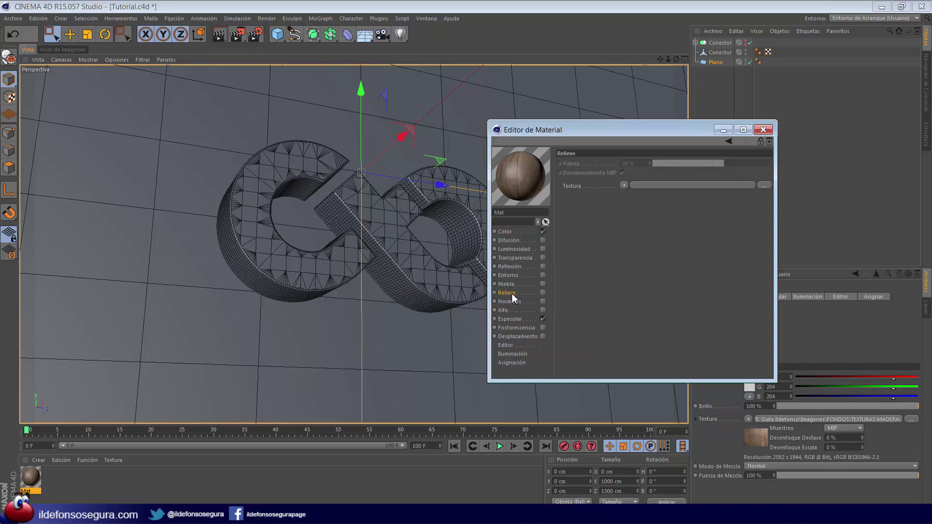
{"action": "left_click", "coordinate": [543, 292]}
{"action": "left_click", "coordinate": [625, 187]}
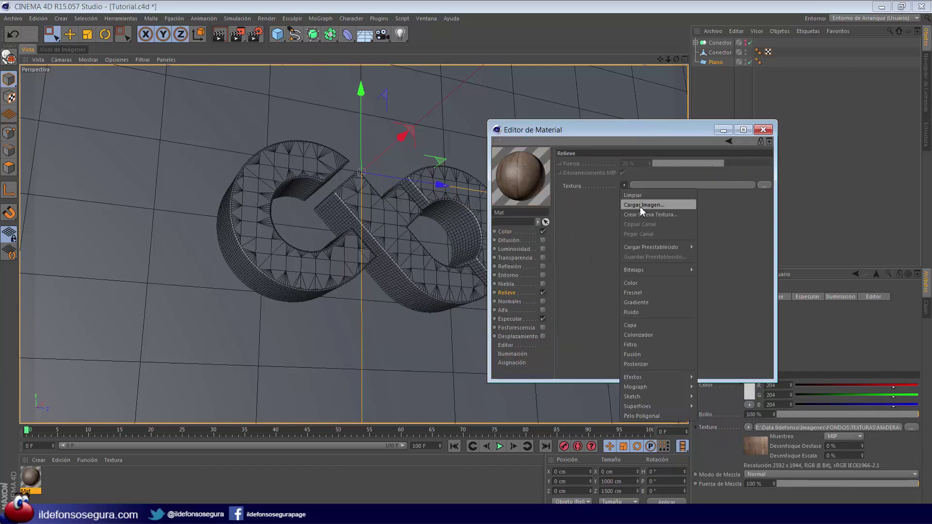
{"action": "left_click", "coordinate": [639, 206]}
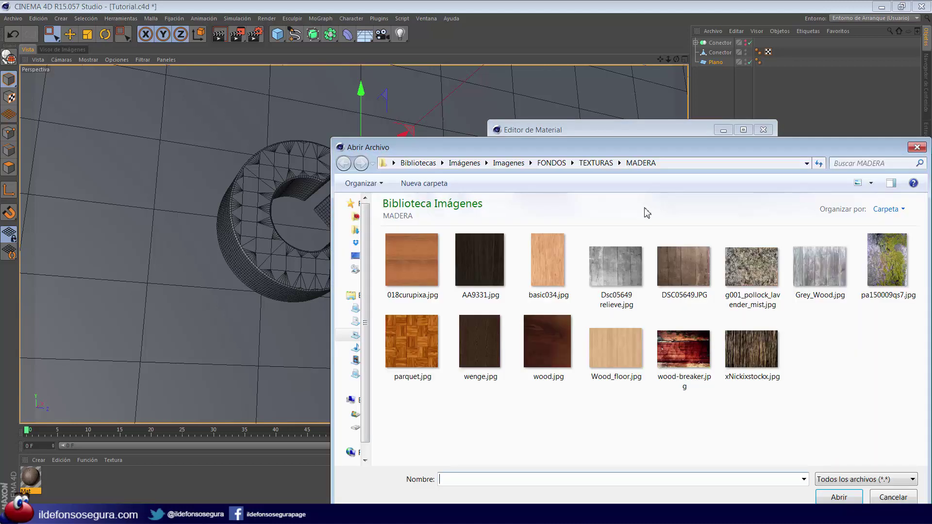
{"action": "left_click", "coordinate": [614, 278]}
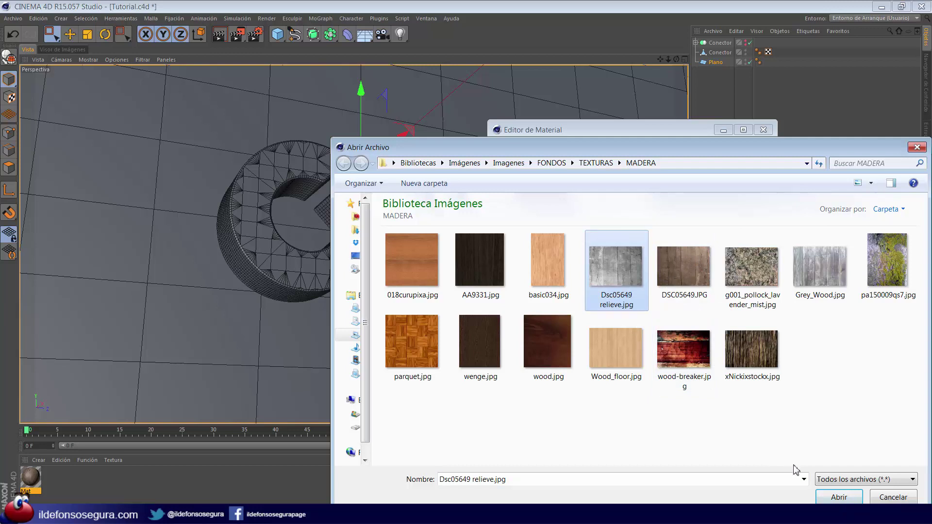
{"action": "left_click", "coordinate": [827, 497]}
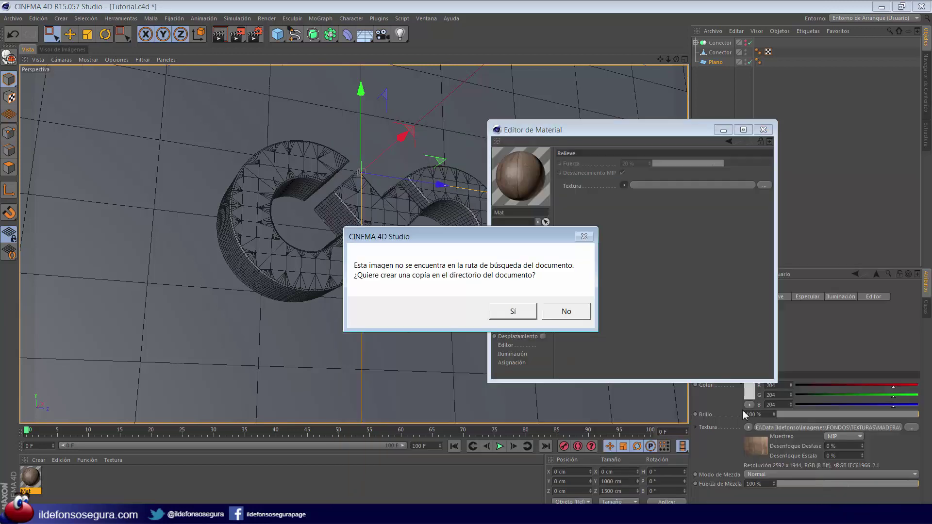
{"action": "left_click", "coordinate": [562, 315]}
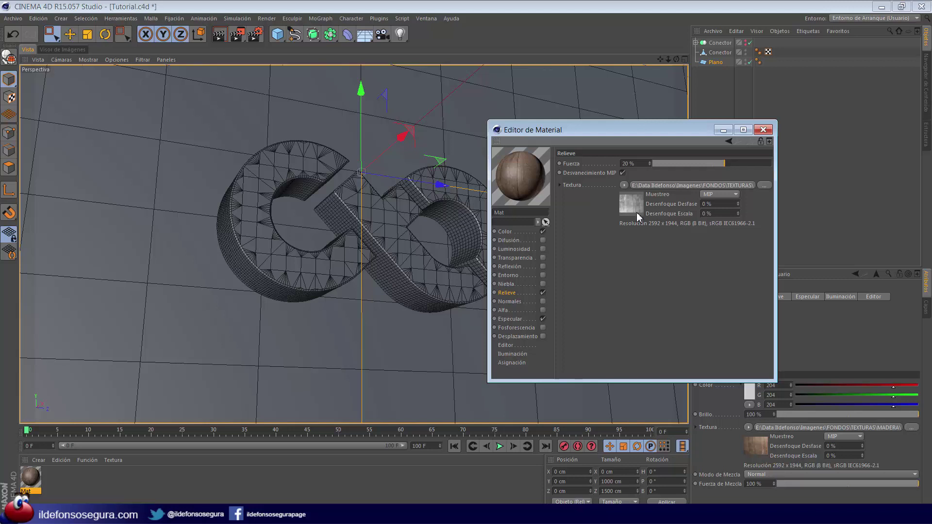
Set the Relieve strength to 50 %, disable the Especular channel and close the Material Editor
{"action": "double_click", "coordinate": [623, 163]}
{"action": "type", "text": "50"}
{"action": "key", "text": "Return"}
{"action": "left_click", "coordinate": [543, 319]}
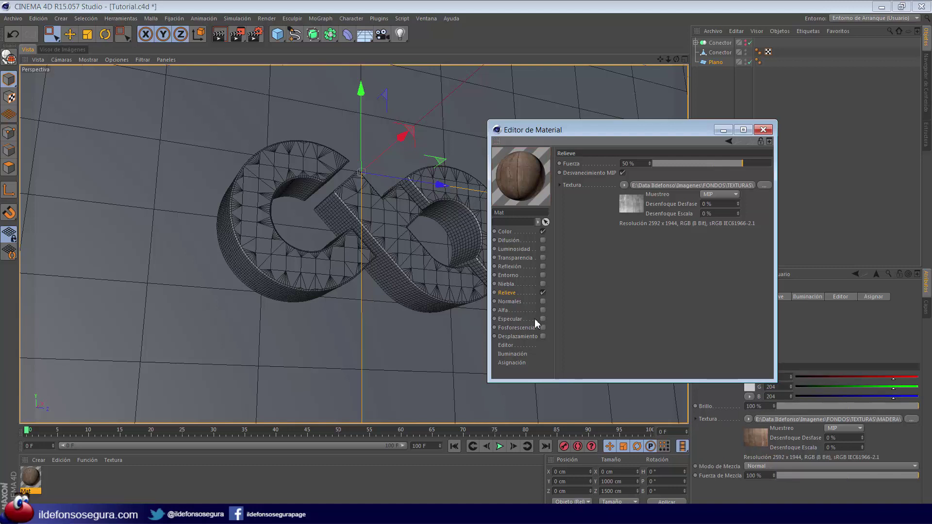
{"action": "left_click", "coordinate": [763, 130]}
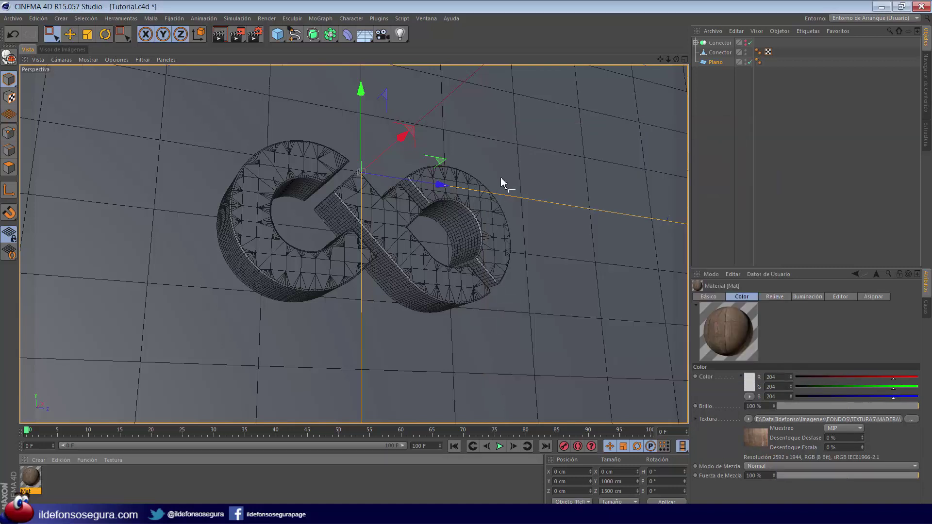
Apply the wood material to the Plano object
{"action": "mouse_move", "coordinate": [34, 480]}
{"action": "left_mouse_down"}
{"action": "mouse_move", "coordinate": [373, 316]}
{"action": "mouse_move", "coordinate": [734, 59]}
{"action": "mouse_move", "coordinate": [145, 381]}
{"action": "mouse_move", "coordinate": [27, 478]}
{"action": "left_mouse_up"}
{"action": "right_click", "coordinate": [28, 479]}
{"action": "left_click", "coordinate": [51, 388]}
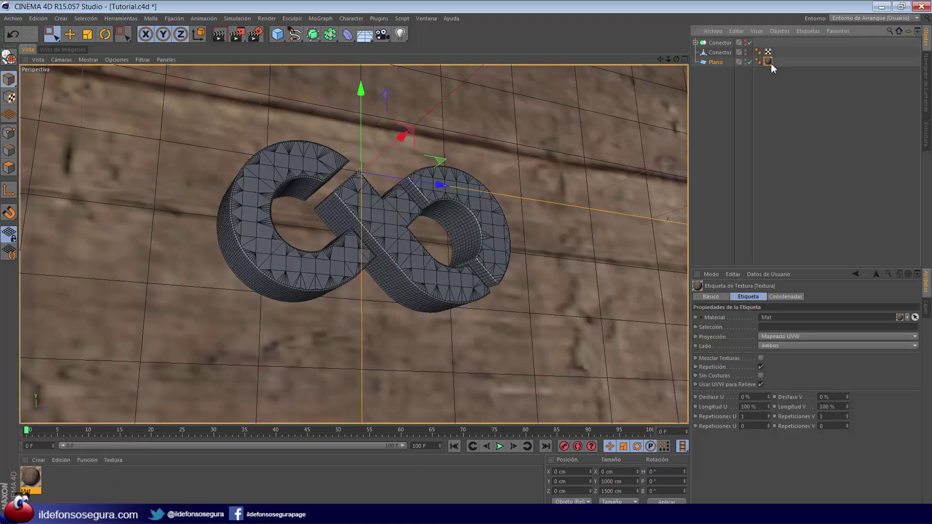
Set the plane's texture tag projection to Cúbica and enable Sin Costuras
{"action": "left_click", "coordinate": [760, 366]}
{"action": "left_click", "coordinate": [771, 336]}
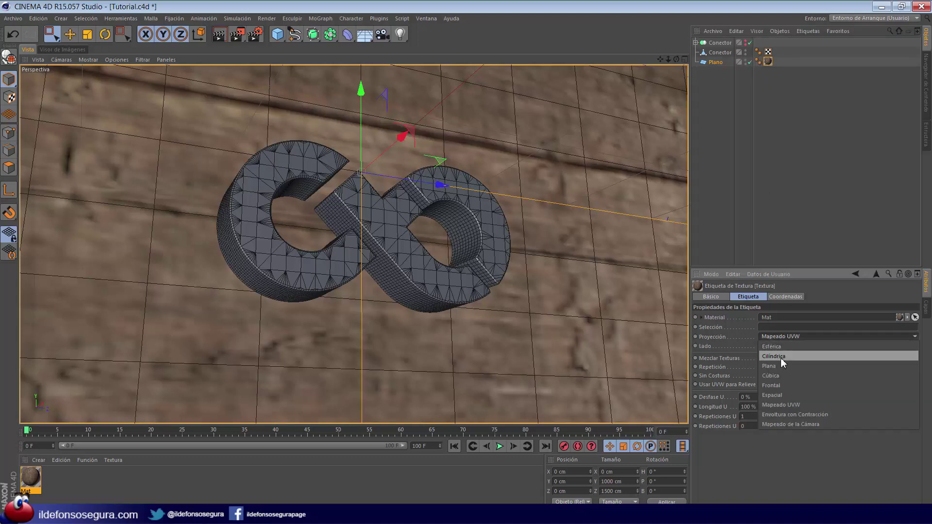
{"action": "left_click", "coordinate": [770, 375]}
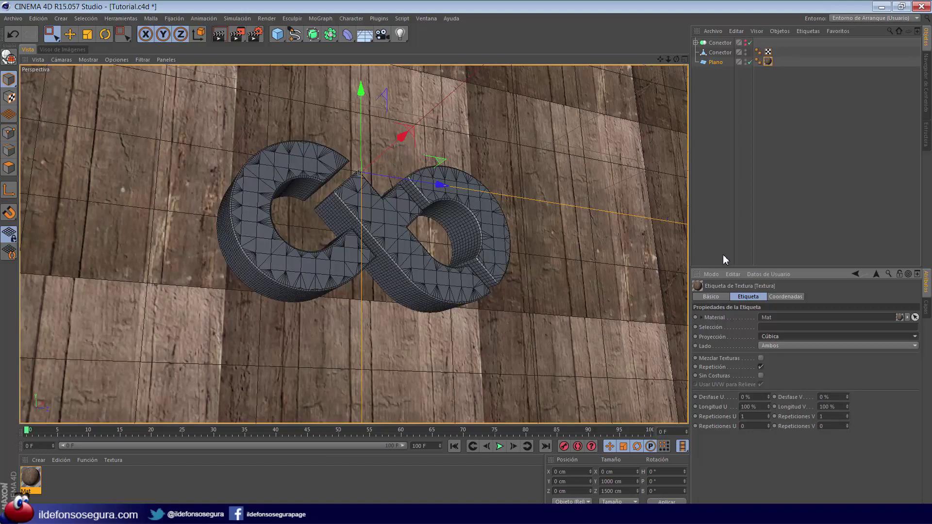
{"action": "left_click", "coordinate": [760, 375]}
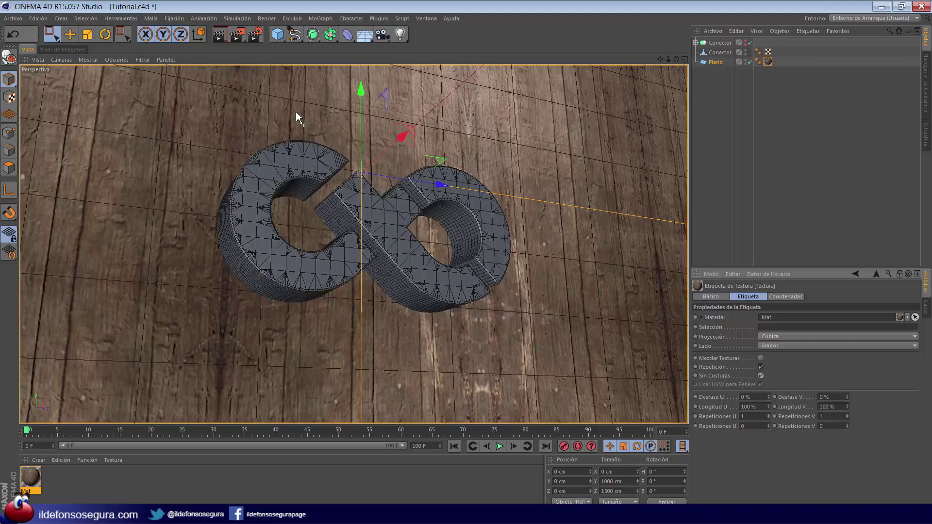
Rotate the plane's texture projection until the wood planks run horizontally, and return to model mode with the Move tool
{"action": "left_click", "coordinate": [10, 99]}
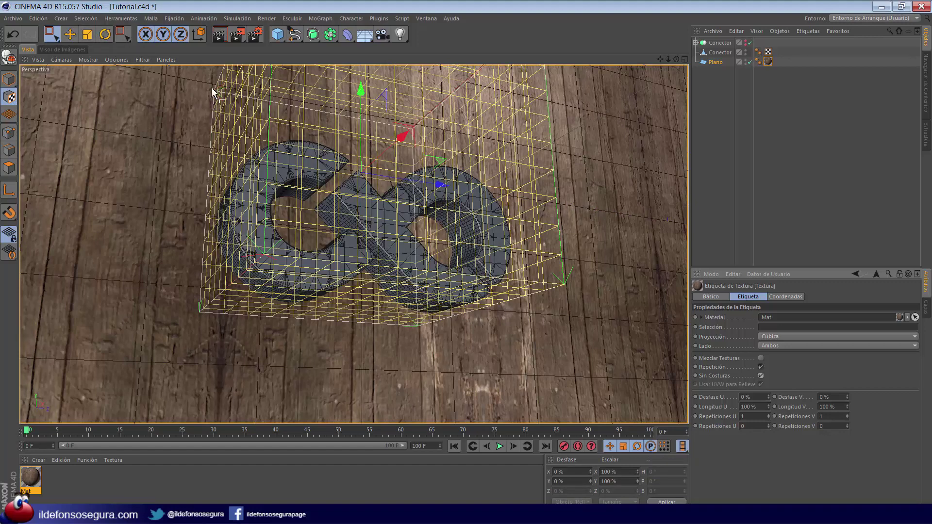
{"action": "left_click", "coordinate": [106, 35]}
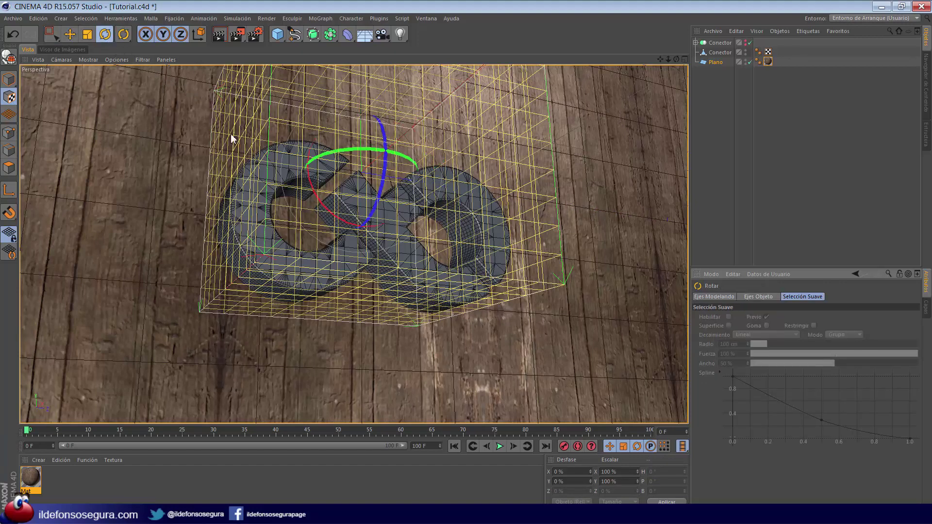
{"action": "left_click_drag", "start_coordinate": [316, 197], "coordinate": [381, 212]}
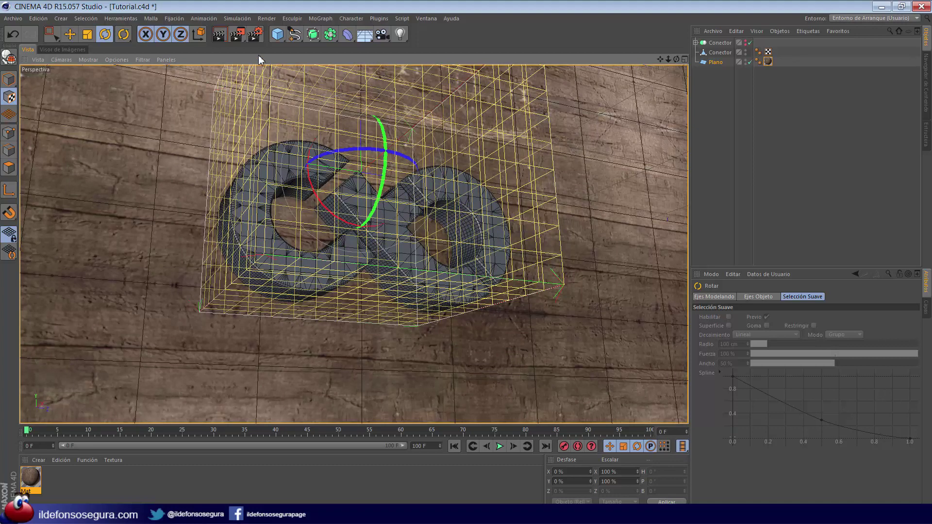
{"action": "left_click", "coordinate": [9, 79]}
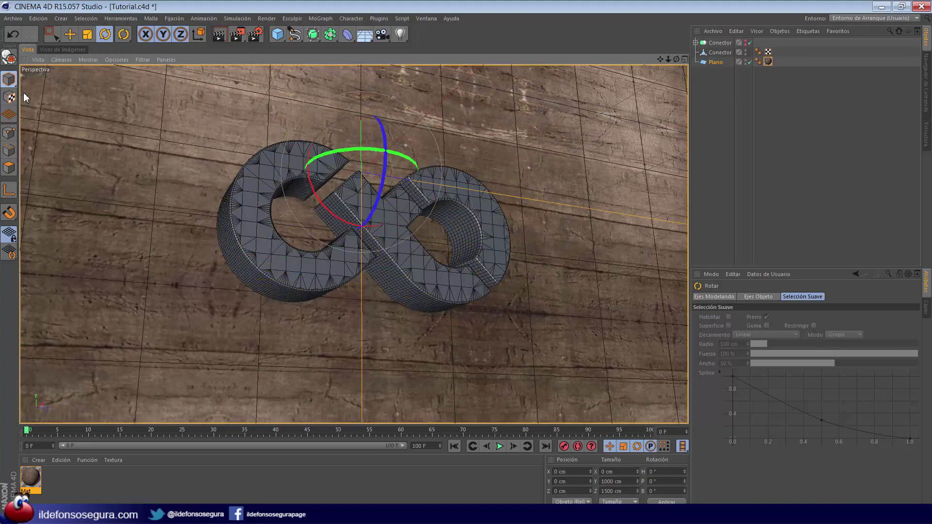
{"action": "left_click", "coordinate": [66, 36]}
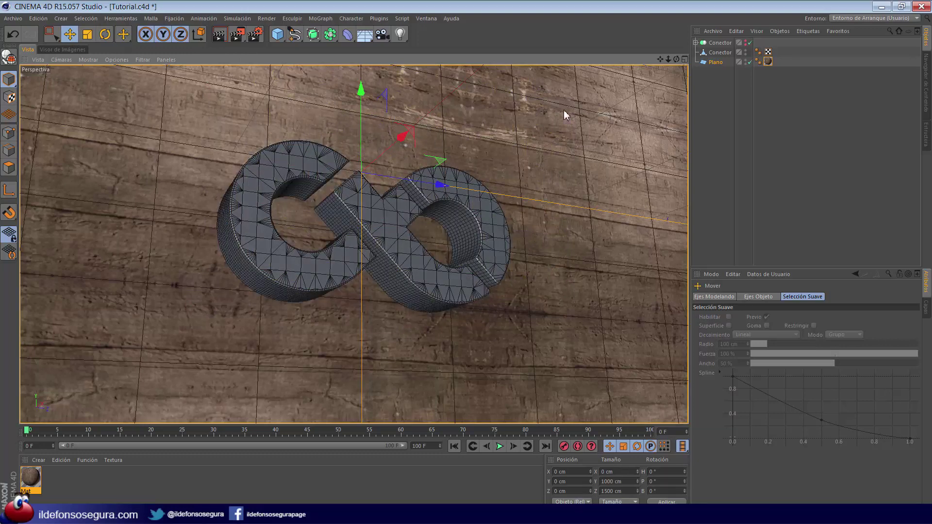
Frame the logo in the perspective view, add a Cámara object from that view and give it a Protección tag
{"action": "left_click_drag", "start_coordinate": [658, 59], "coordinate": [467, 263]}
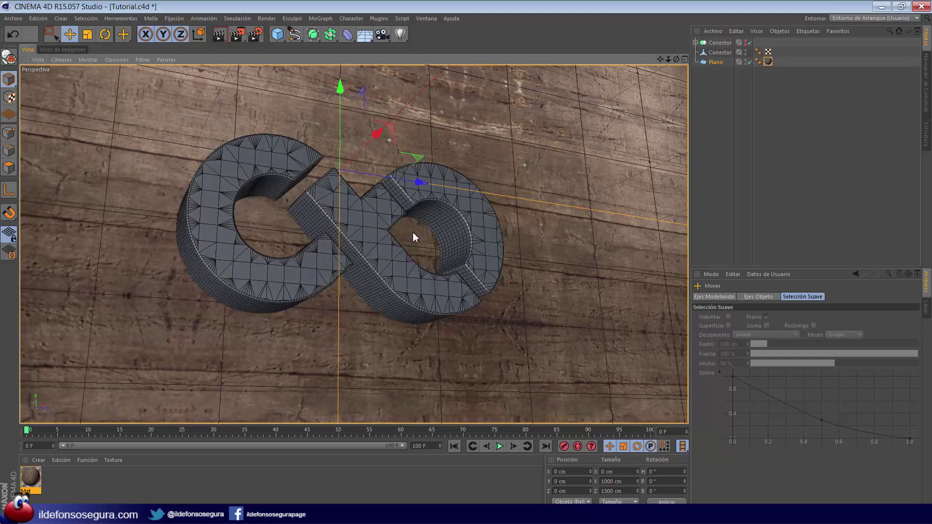
{"action": "left_click", "coordinate": [382, 34]}
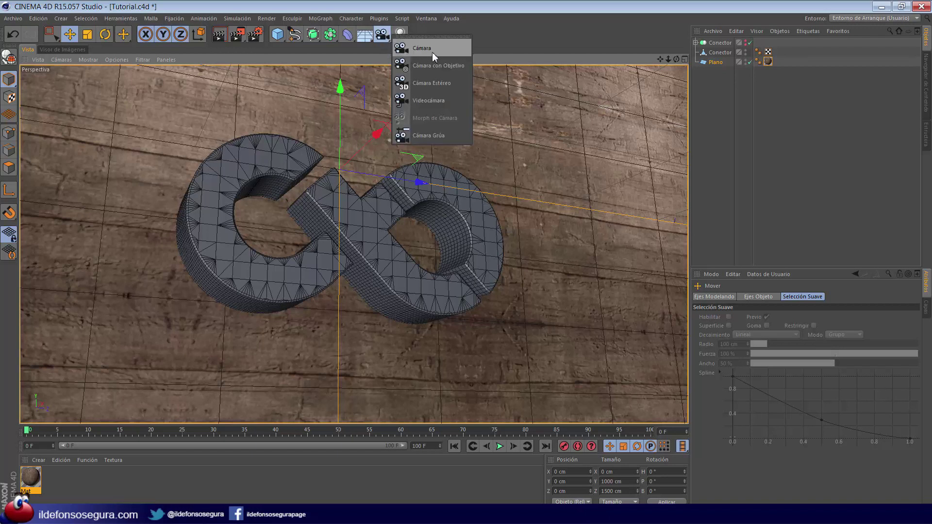
{"action": "left_click", "coordinate": [432, 51]}
{"action": "right_click", "coordinate": [720, 46]}
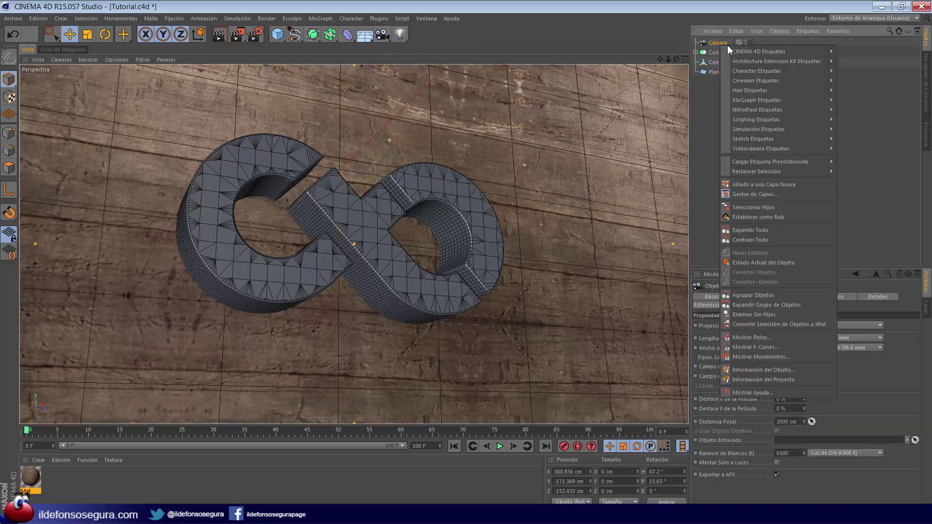
{"action": "mouse_move", "coordinate": [738, 51]}
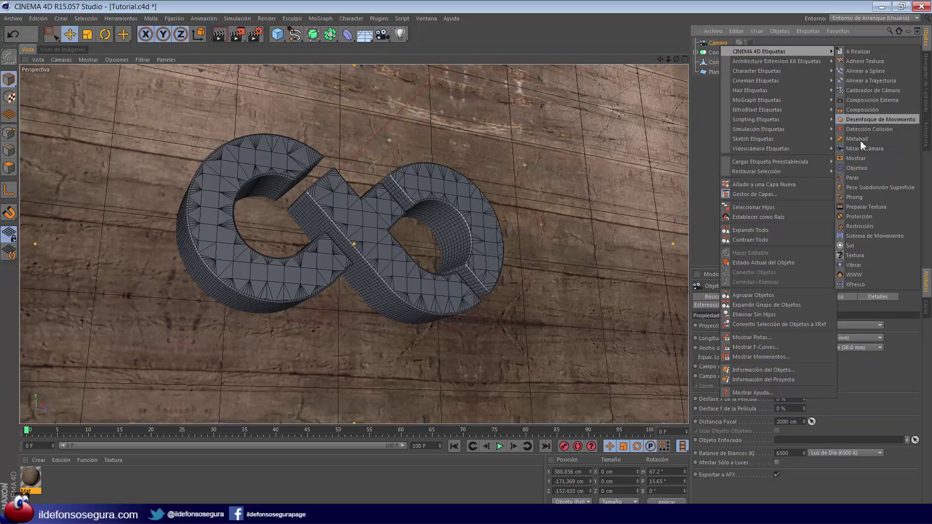
{"action": "left_click", "coordinate": [858, 217]}
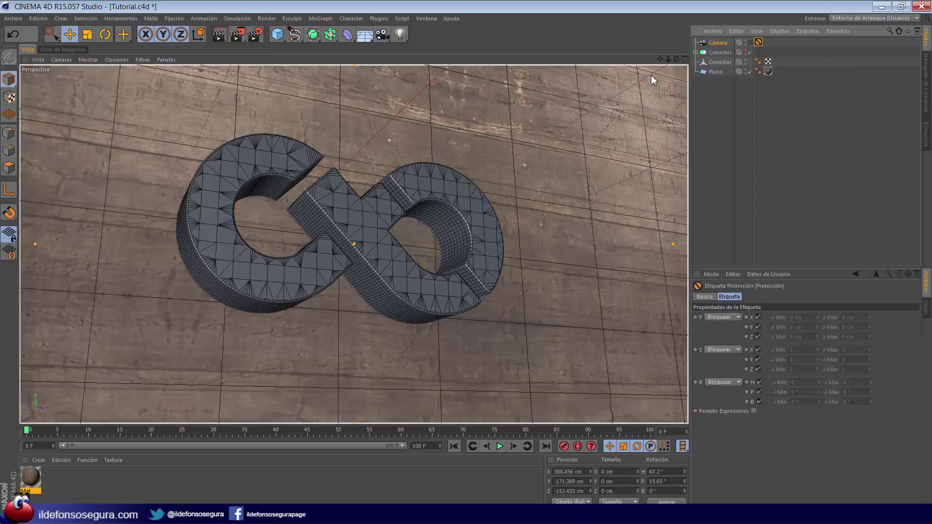
Switch between the free editor view and the protected camera to test it, ending with the view through the camera
{"action": "left_click_drag", "start_coordinate": [674, 59], "coordinate": [467, 265]}
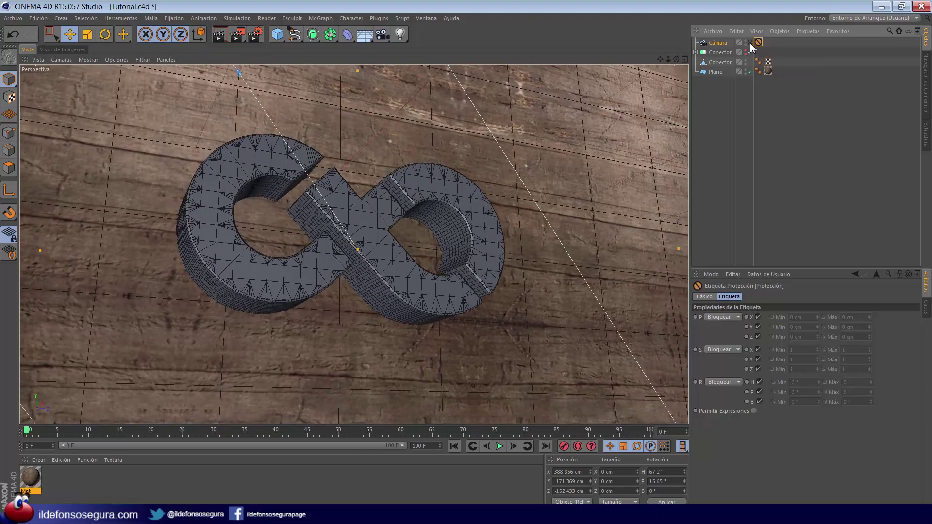
{"action": "left_click", "coordinate": [750, 43]}
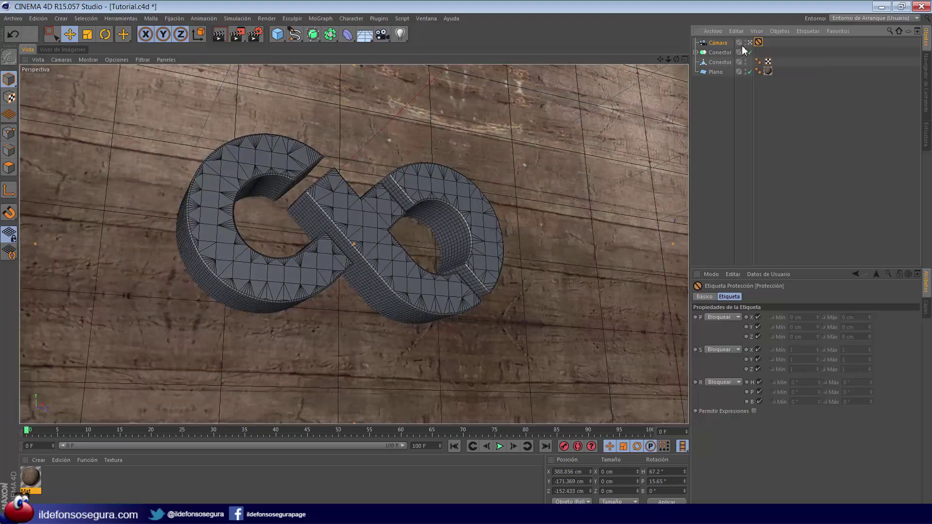
{"action": "left_click", "coordinate": [751, 43]}
{"action": "left_click_drag", "start_coordinate": [676, 60], "coordinate": [467, 262]}
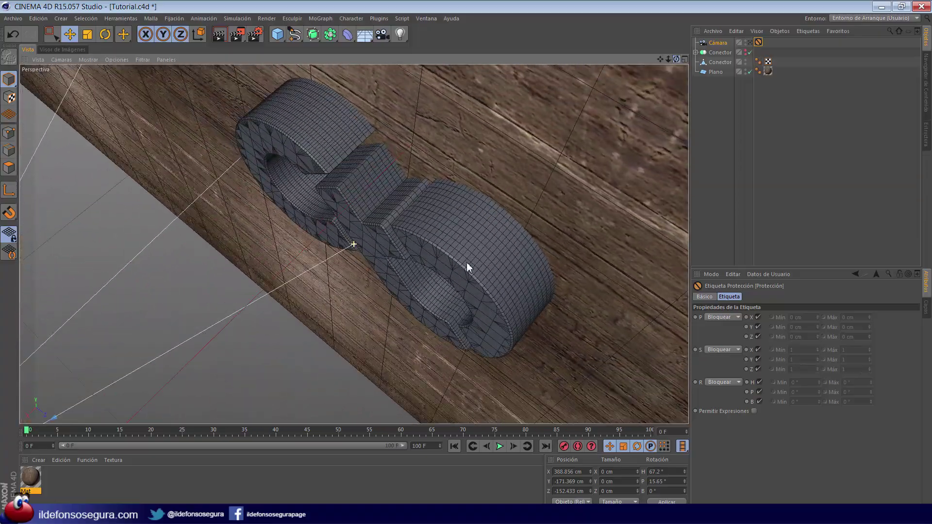
{"action": "left_click", "coordinate": [750, 44]}
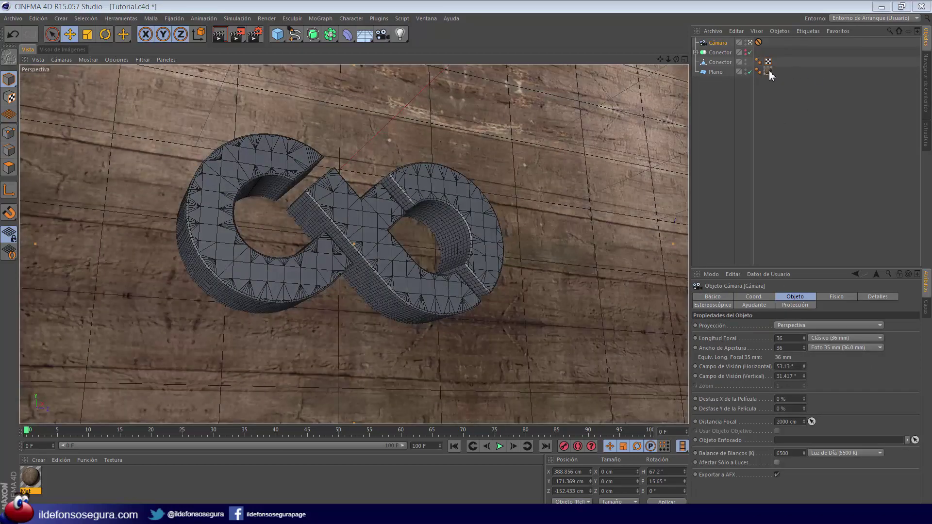
Copy the plane's wood texture tag to the polygonal logo object, delete the logo's UVW tag and render the view
{"action": "left_click", "coordinate": [768, 72]}
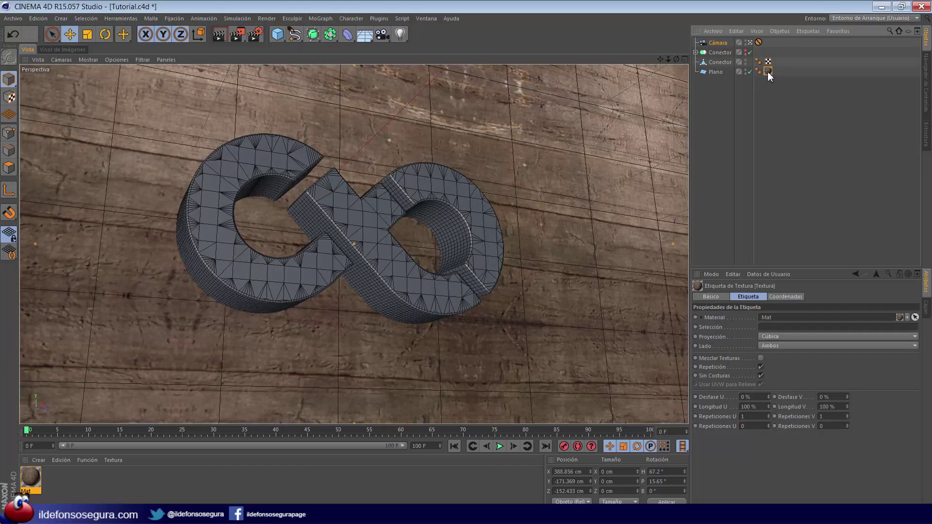
{"action": "left_click_drag", "start_coordinate": [769, 73], "coordinate": [777, 61], "text": "ctrl"}
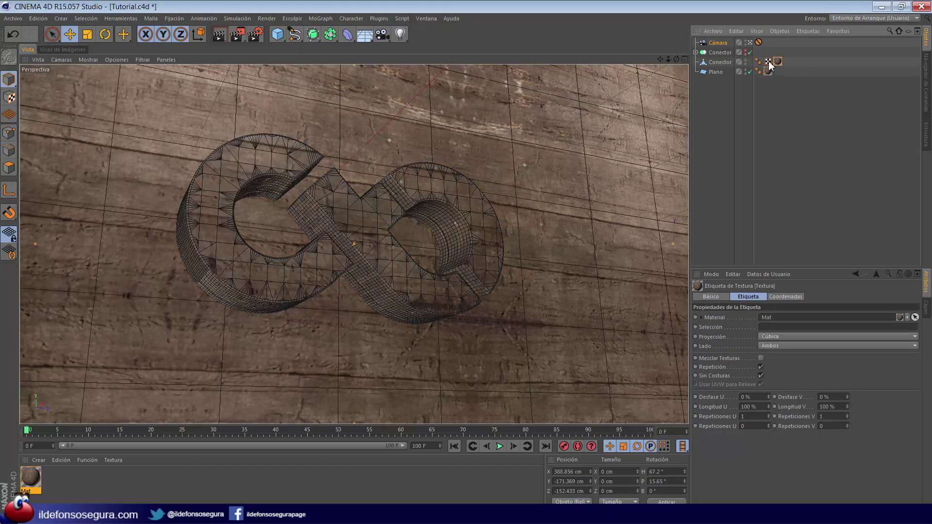
{"action": "left_click", "coordinate": [768, 61]}
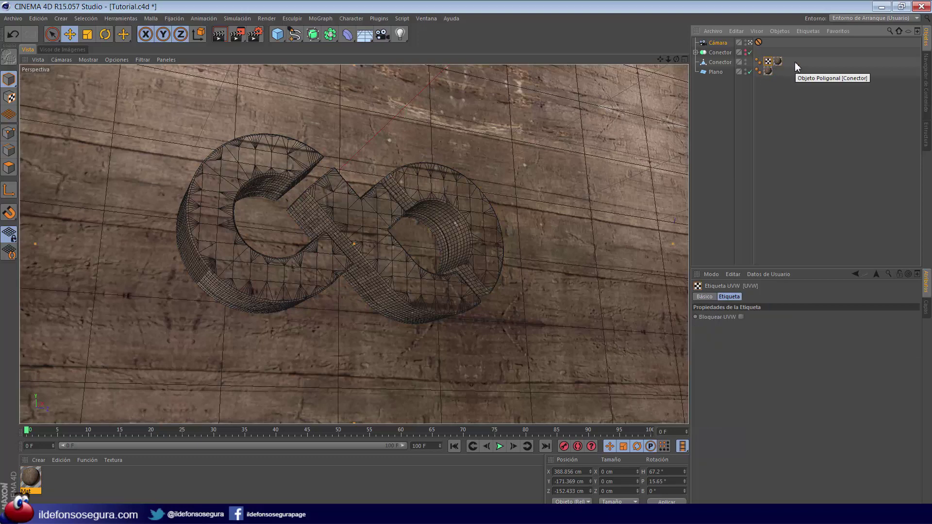
{"action": "key", "text": "Delete"}
{"action": "left_click", "coordinate": [767, 61]}
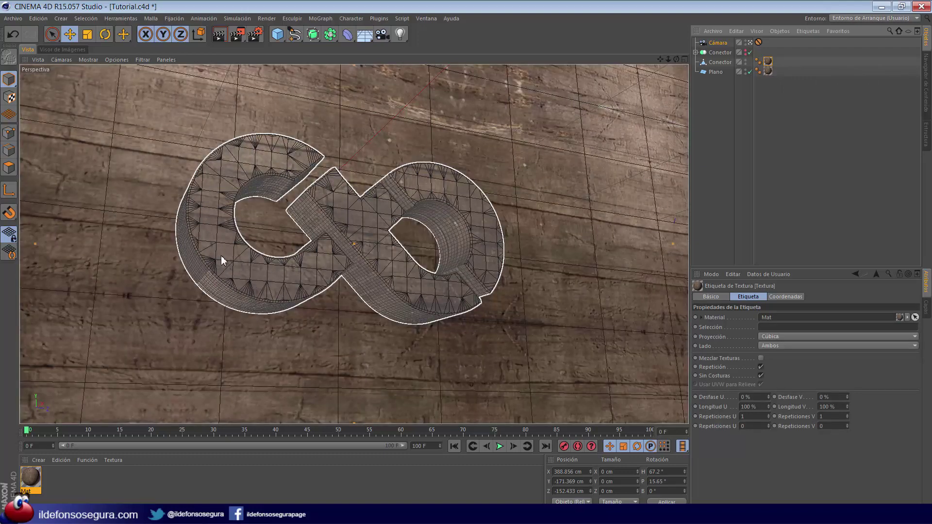
{"action": "left_click", "coordinate": [218, 35]}
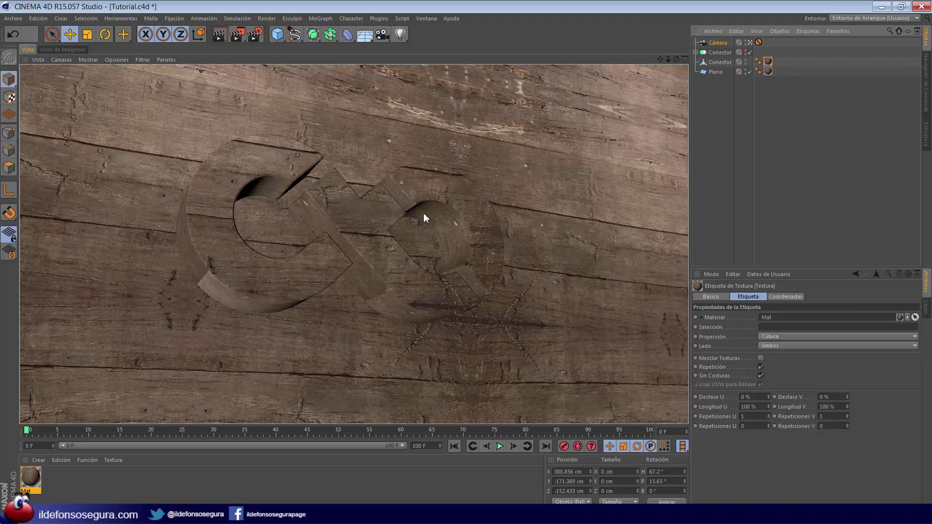
Add the Oclusión Ambiental effect to the render settings and render the view again
{"action": "left_click", "coordinate": [256, 35]}
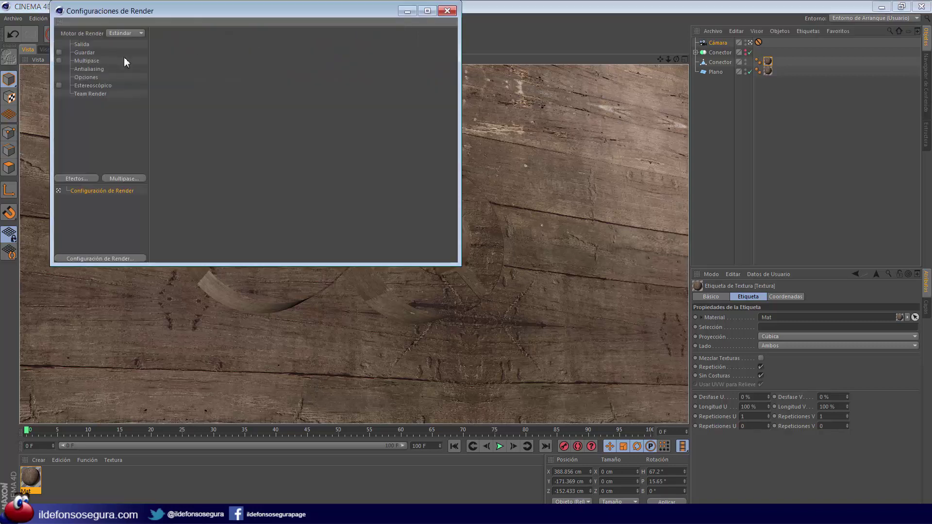
{"action": "left_click_drag", "start_coordinate": [164, 9], "coordinate": [189, 31]}
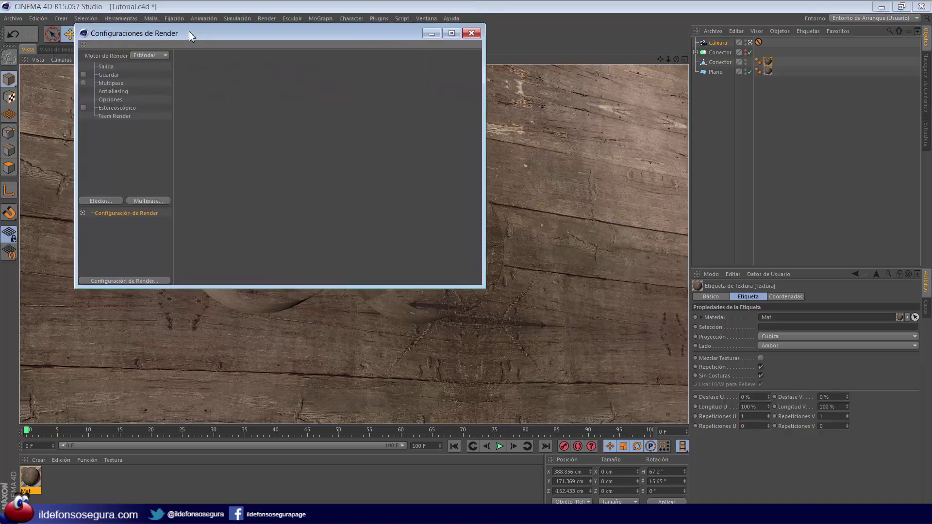
{"action": "left_click", "coordinate": [107, 199]}
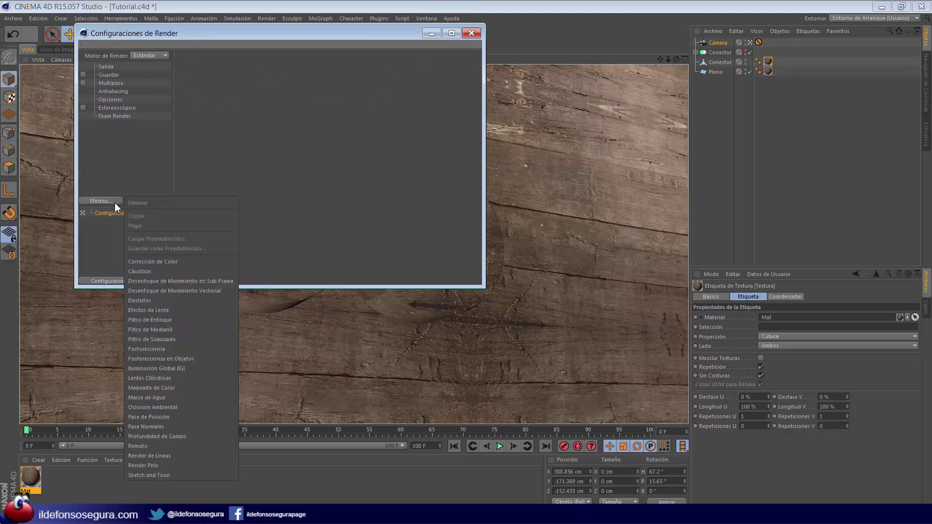
{"action": "left_click", "coordinate": [155, 408]}
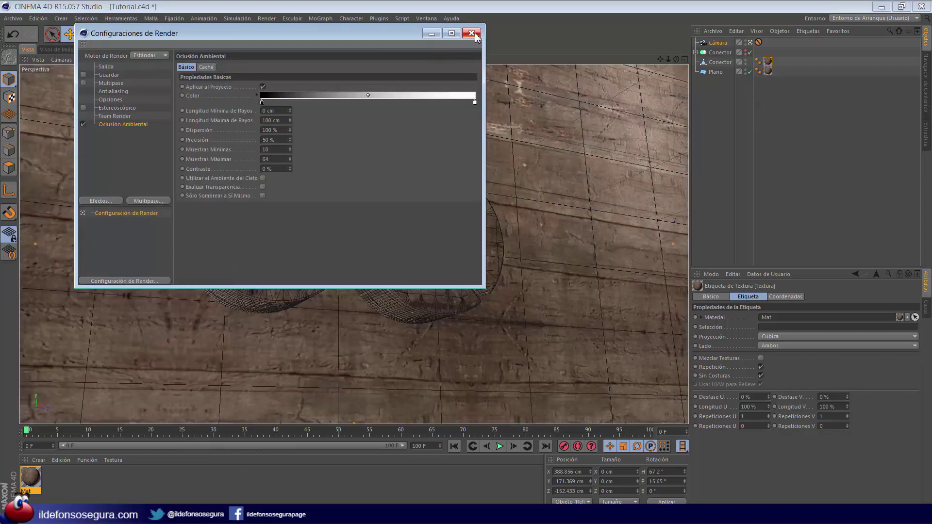
{"action": "left_click", "coordinate": [472, 33]}
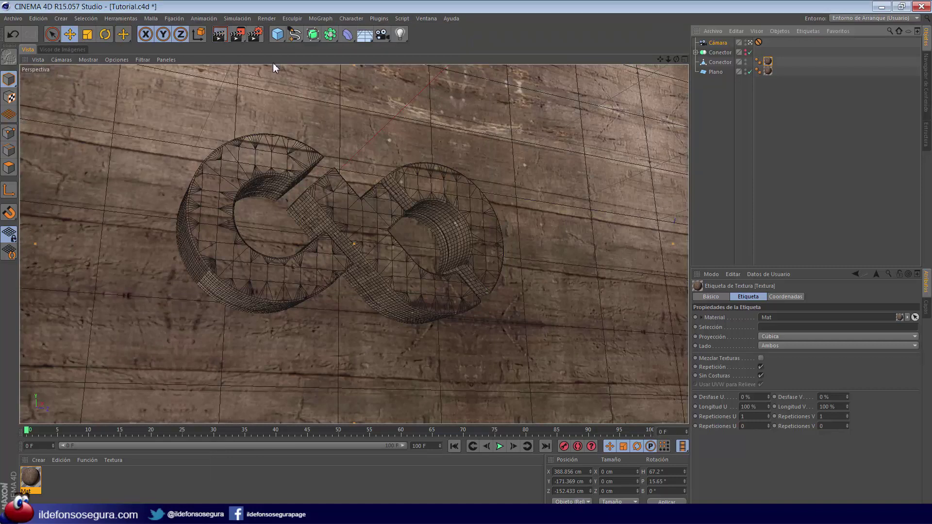
{"action": "key", "text": "ctrl+r"}
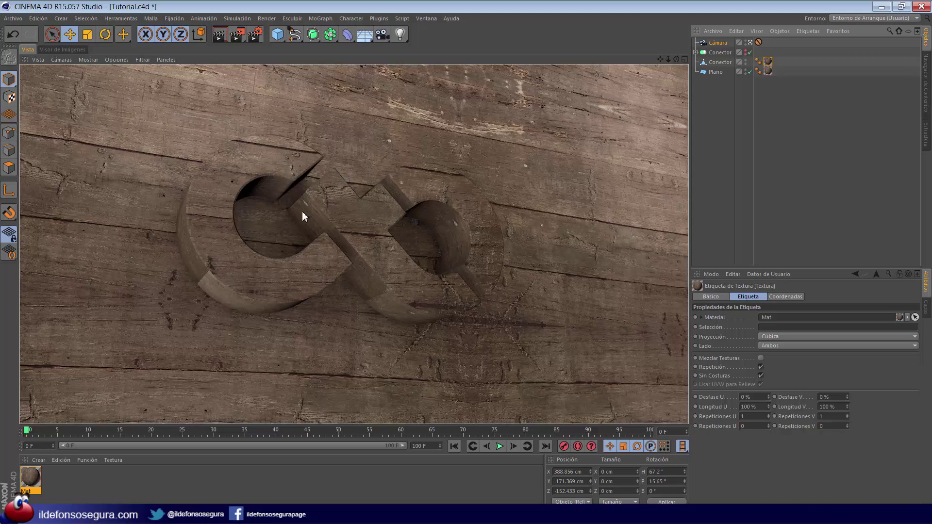
{"action": "left_click", "coordinate": [347, 271]}
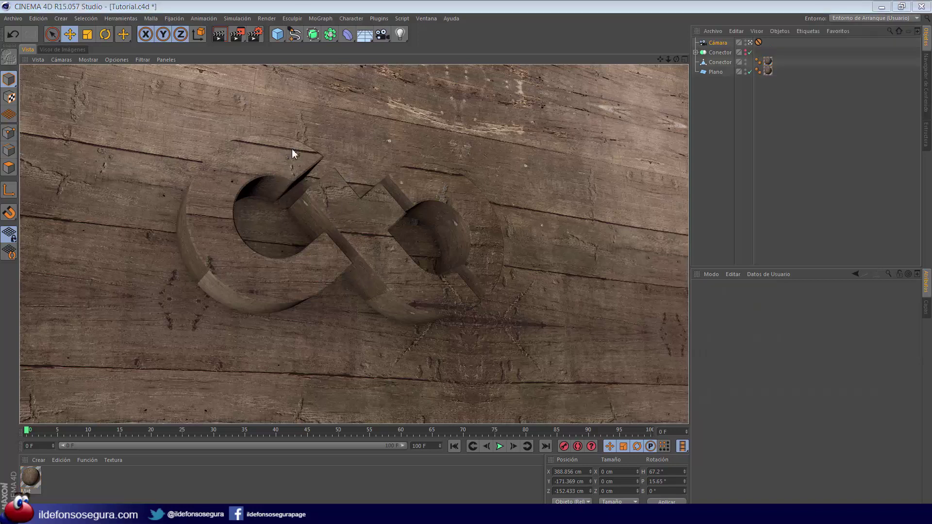
{"action": "left_click", "coordinate": [258, 34]}
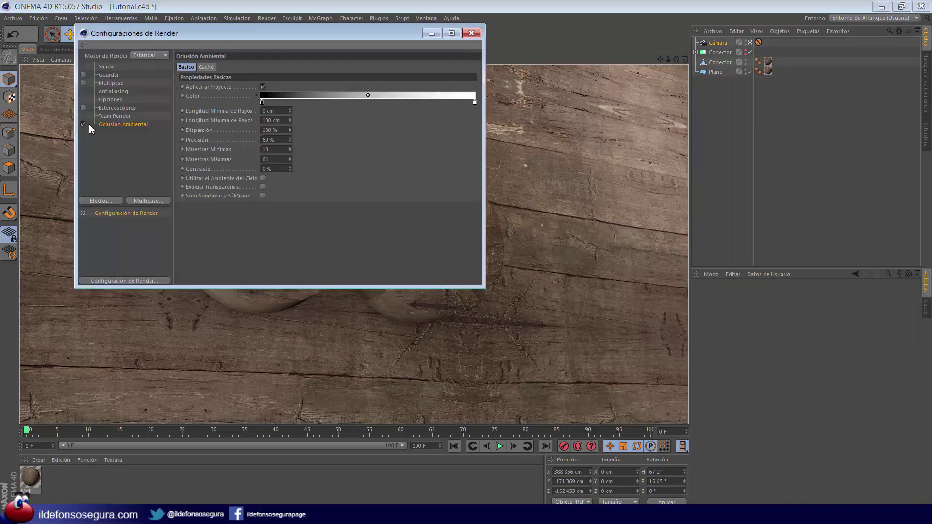
{"action": "left_click", "coordinate": [471, 33]}
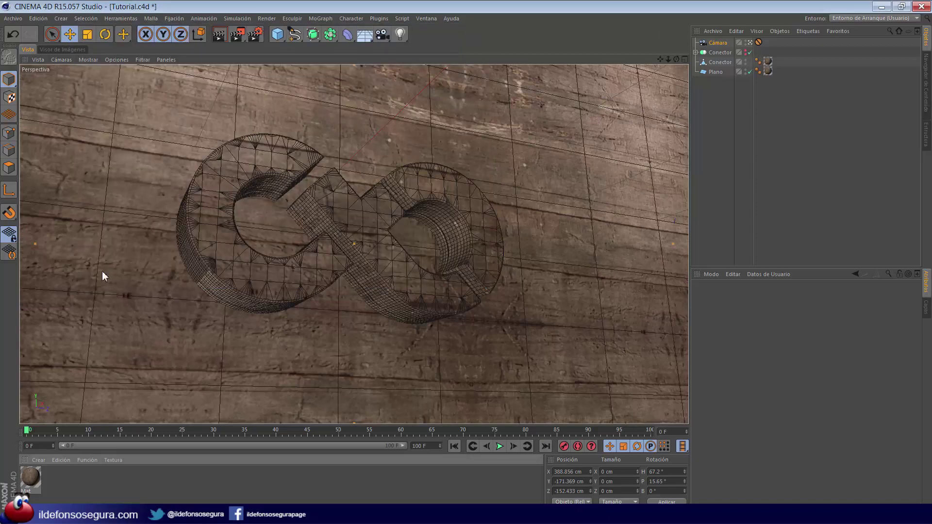
{"action": "double_click", "coordinate": [31, 476]}
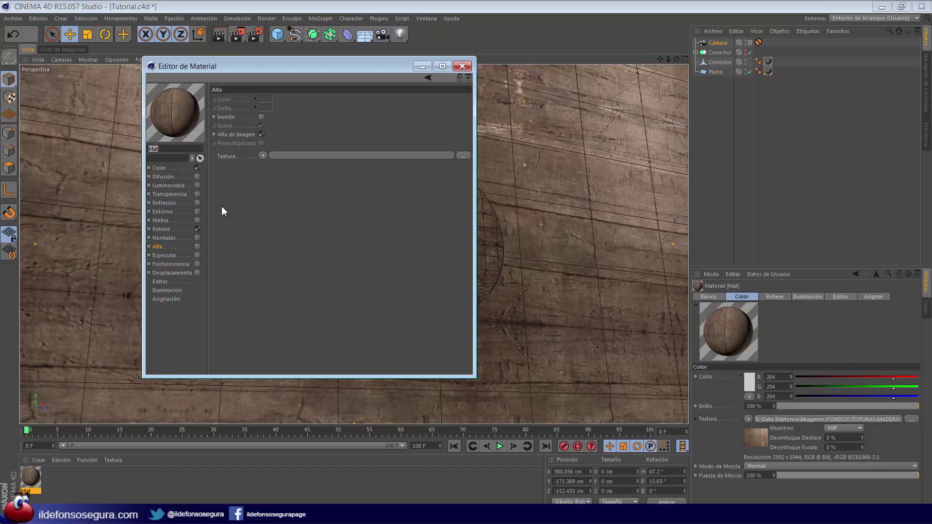
{"action": "left_click", "coordinate": [461, 66]}
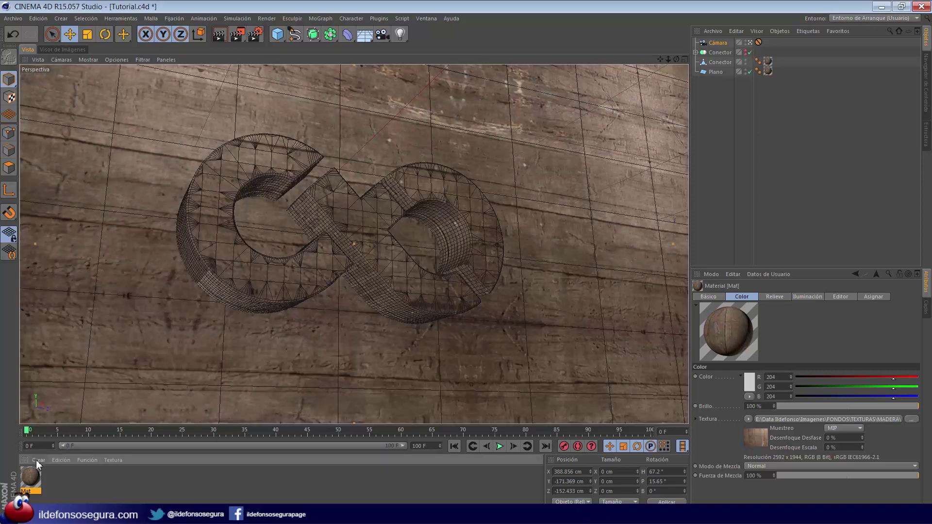
Create a new default material, apply it to the polygonal logo object over the wood texture and render the view
{"action": "left_click", "coordinate": [37, 459]}
{"action": "left_click", "coordinate": [63, 377]}
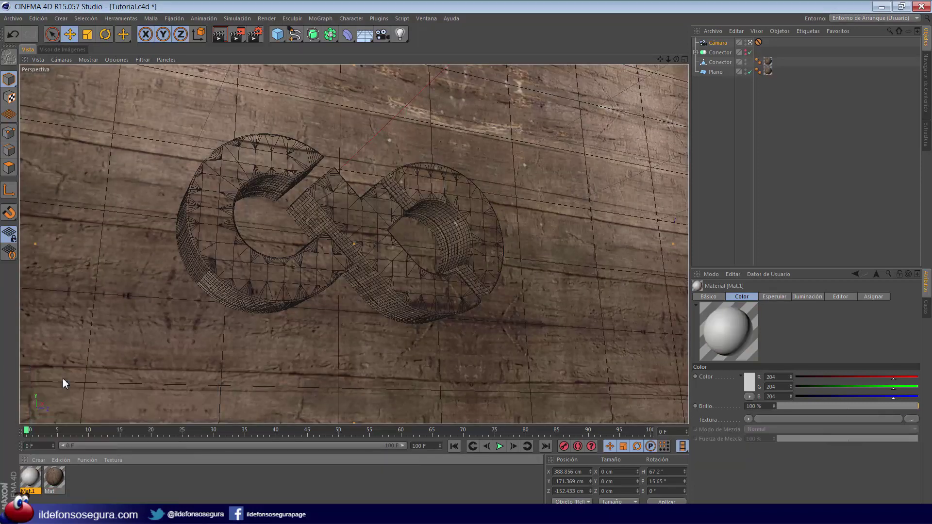
{"action": "mouse_move", "coordinate": [35, 475]}
{"action": "left_mouse_down"}
{"action": "mouse_move", "coordinate": [194, 238]}
{"action": "mouse_move", "coordinate": [207, 238]}
{"action": "mouse_move", "coordinate": [140, 342]}
{"action": "mouse_move", "coordinate": [38, 469]}
{"action": "left_mouse_up"}
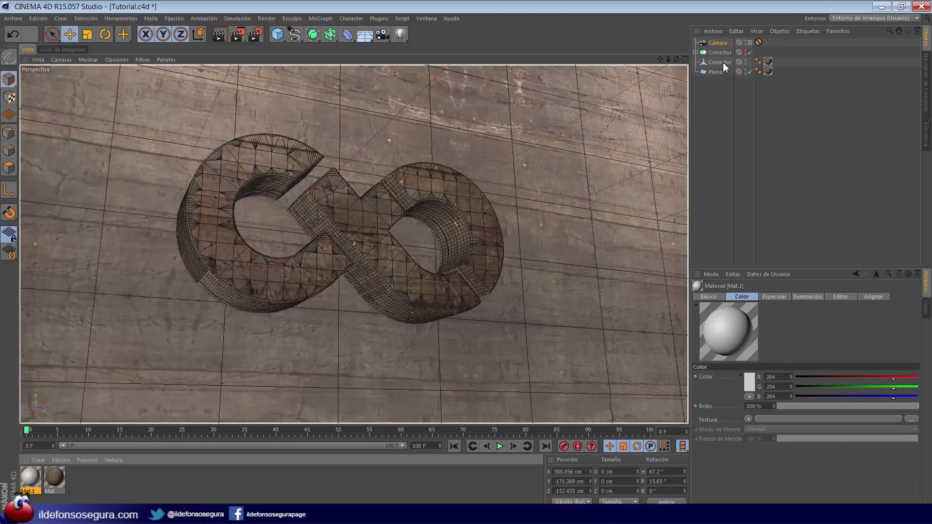
{"action": "left_click_drag", "start_coordinate": [724, 64], "coordinate": [725, 62]}
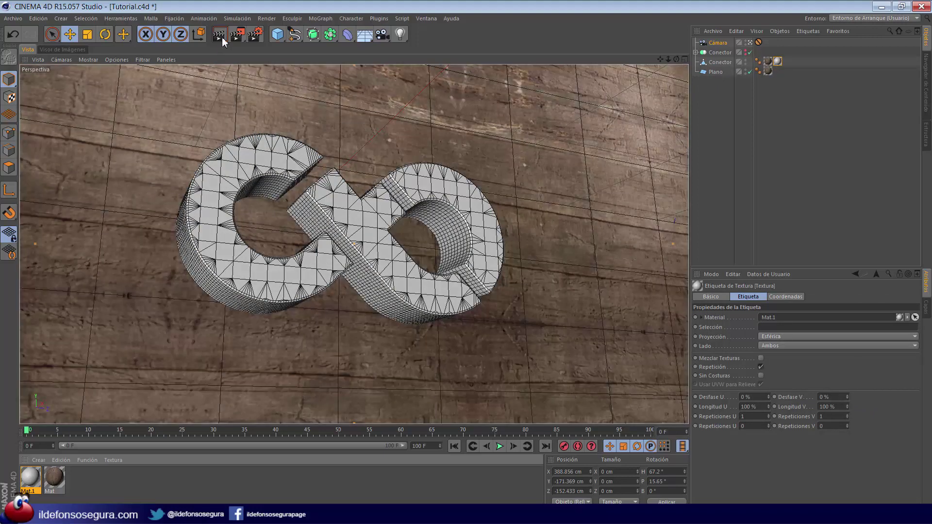
{"action": "left_click", "coordinate": [221, 35]}
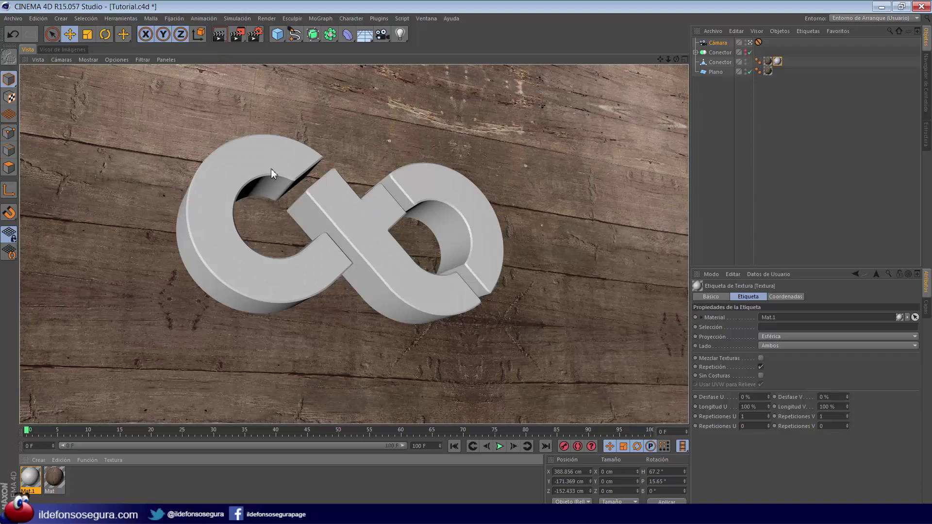
Set the projection of the new material's texture tag on the logo to Cúbica
{"action": "left_click", "coordinate": [778, 62]}
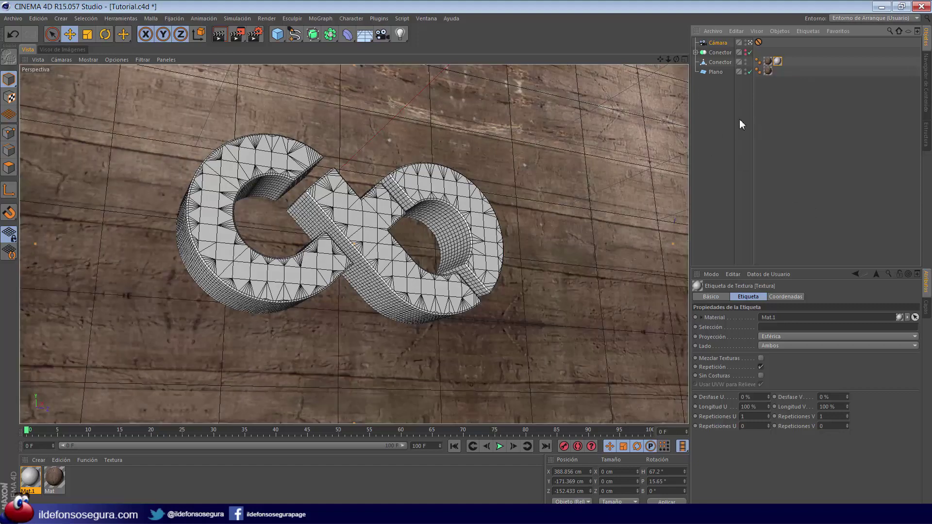
{"action": "left_click", "coordinate": [775, 338]}
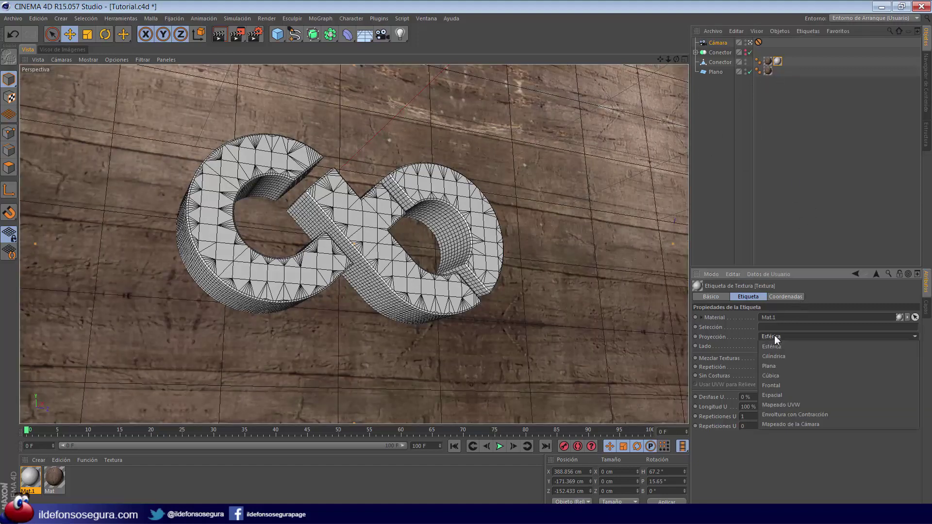
{"action": "left_click", "coordinate": [778, 374]}
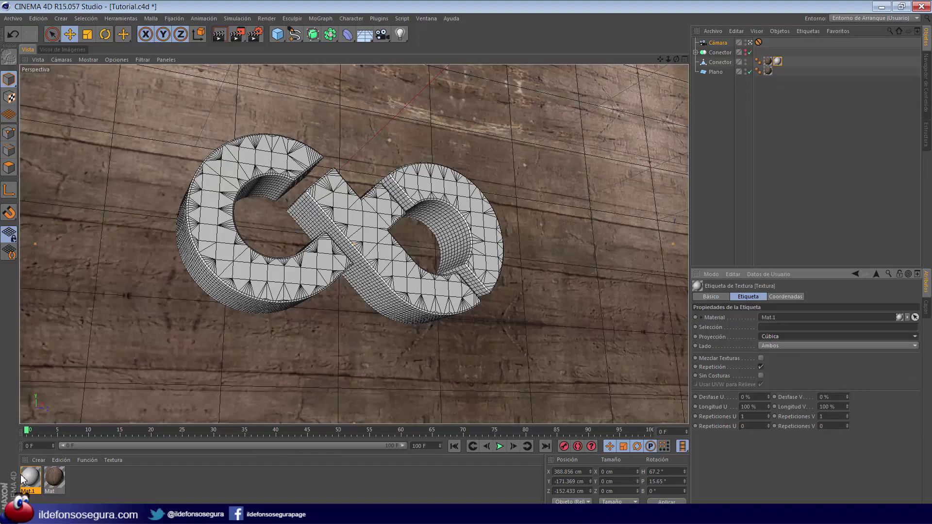
Enable the new material's Alfa channel, turn off Alfa de Imagen and load a Ruido shader as its texture
{"action": "double_click", "coordinate": [32, 478]}
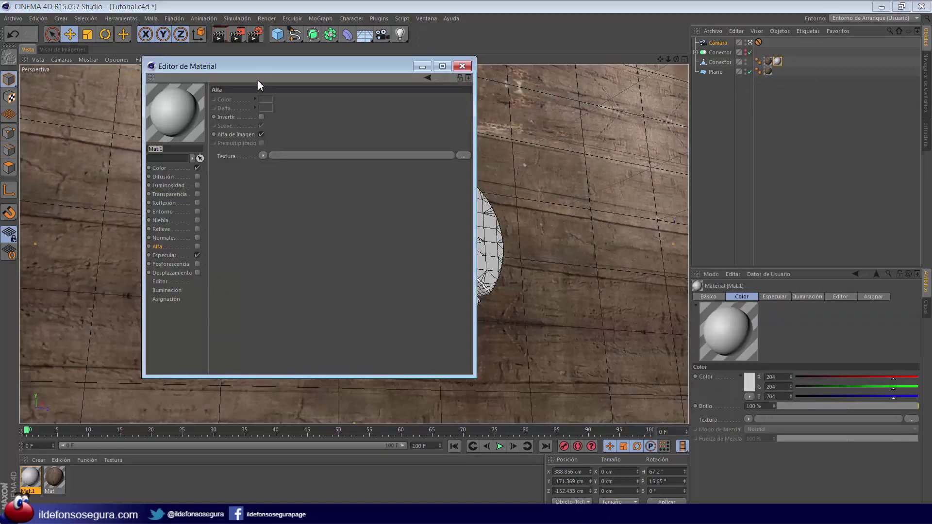
{"action": "left_click_drag", "start_coordinate": [260, 67], "coordinate": [593, 92]}
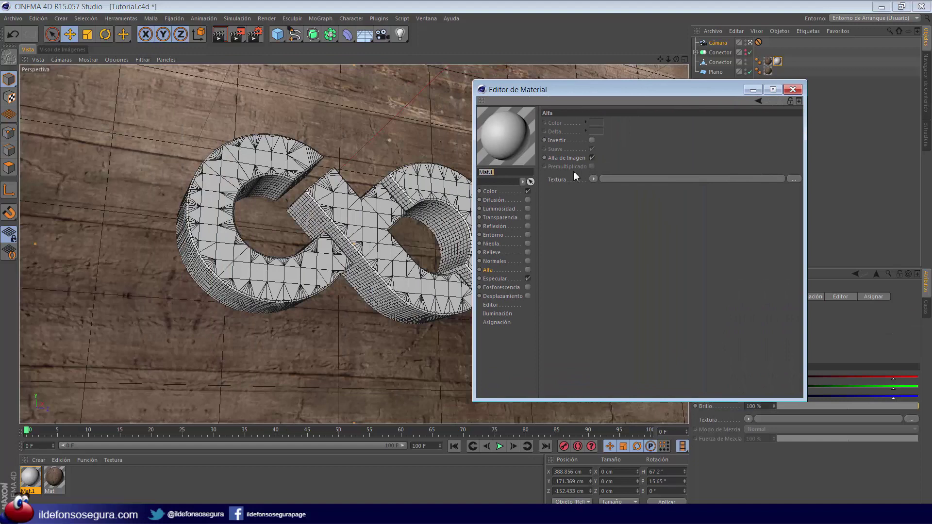
{"action": "left_click", "coordinate": [514, 273]}
{"action": "left_click", "coordinate": [528, 270]}
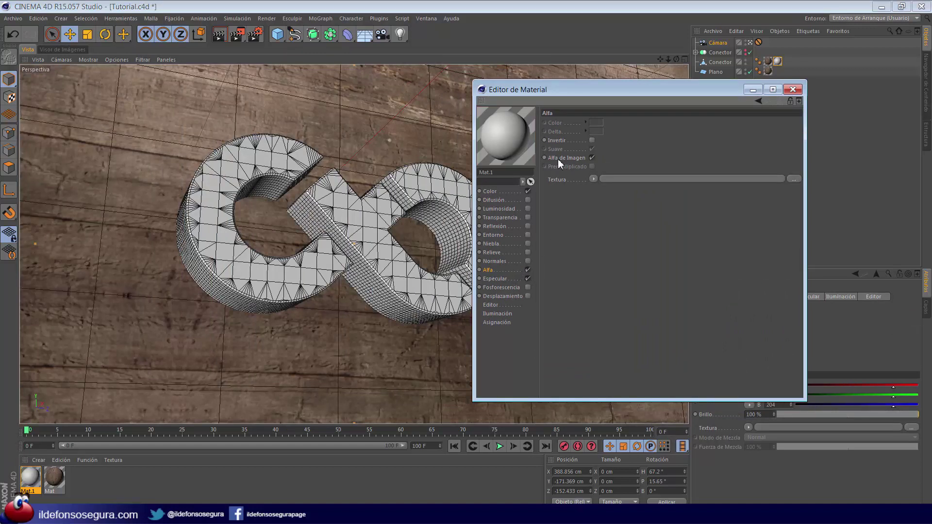
{"action": "left_click", "coordinate": [592, 158]}
{"action": "left_click", "coordinate": [593, 179]}
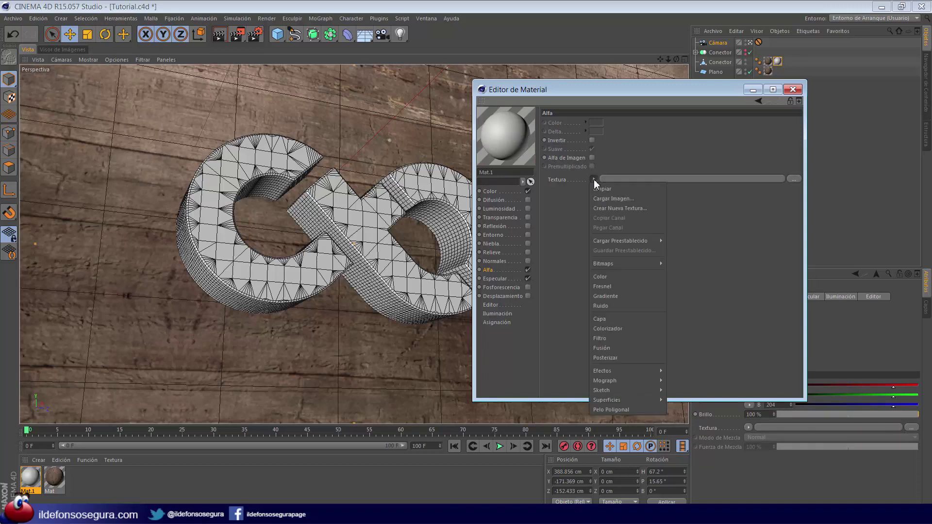
{"action": "left_click", "coordinate": [608, 304]}
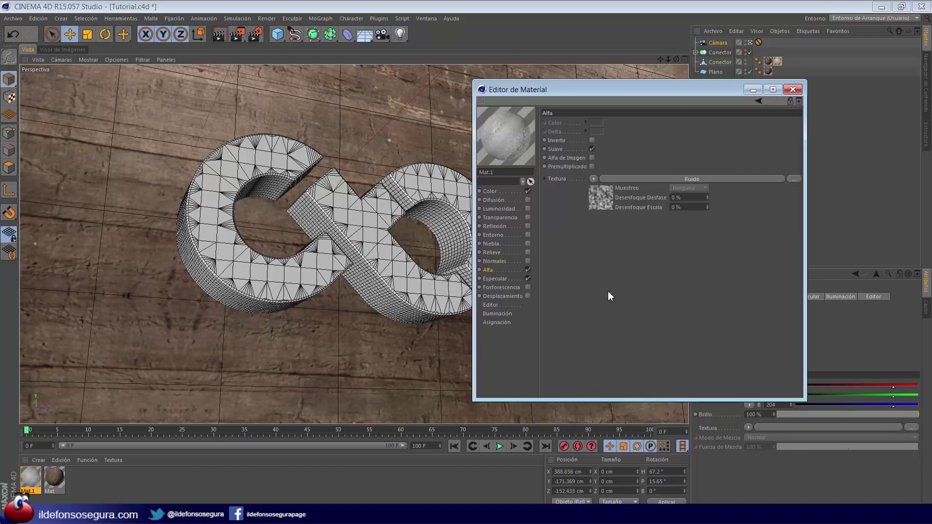
Set the alpha noise shader's type to FBM and its Escala Global to 550 %
{"action": "left_click", "coordinate": [608, 179]}
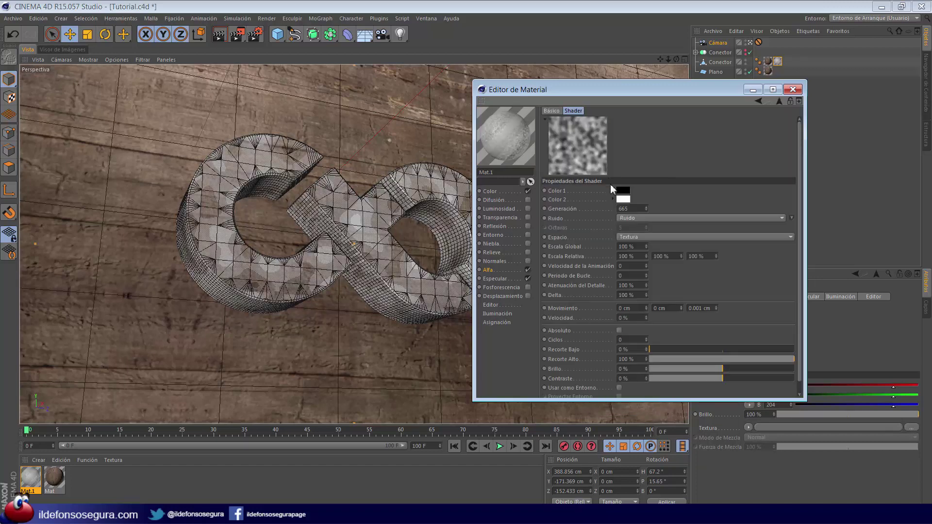
{"action": "left_click", "coordinate": [626, 219]}
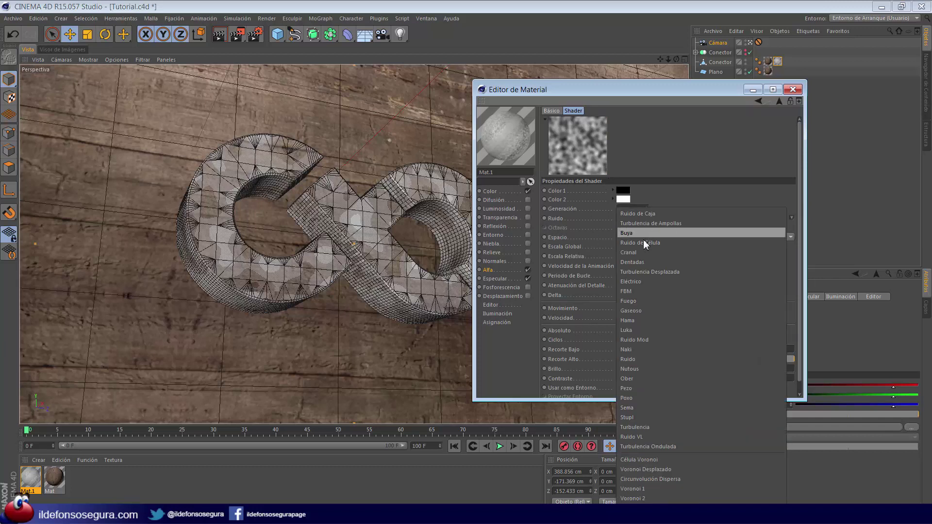
{"action": "left_click", "coordinate": [631, 290]}
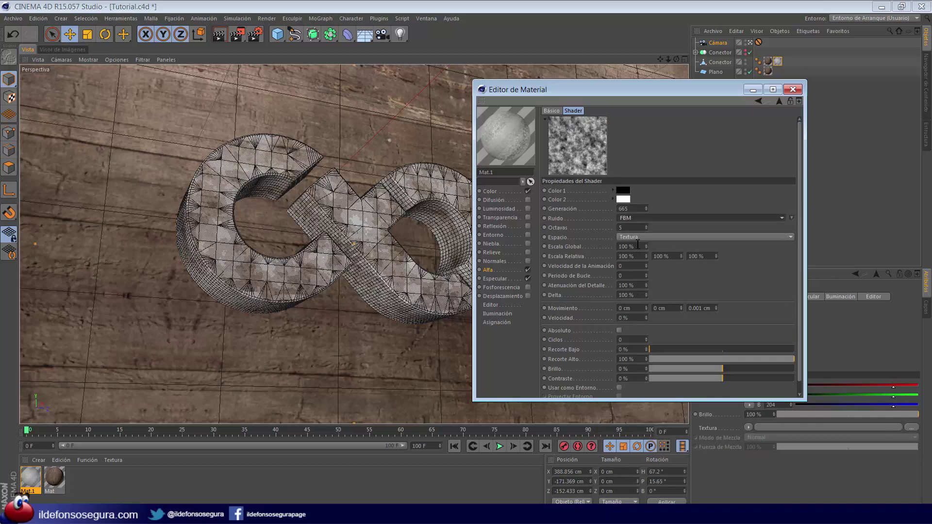
{"action": "double_click", "coordinate": [638, 246]}
{"action": "type", "text": "550"}
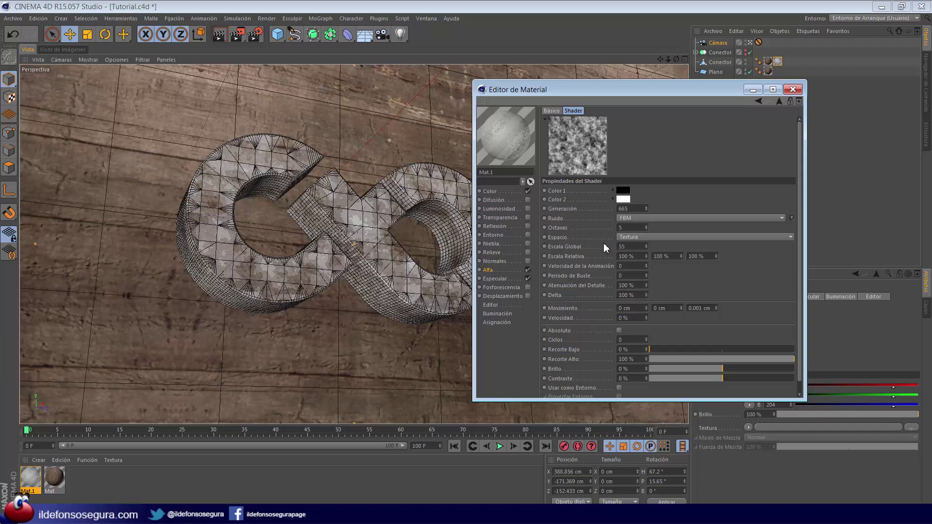
{"action": "key", "text": "Tab"}
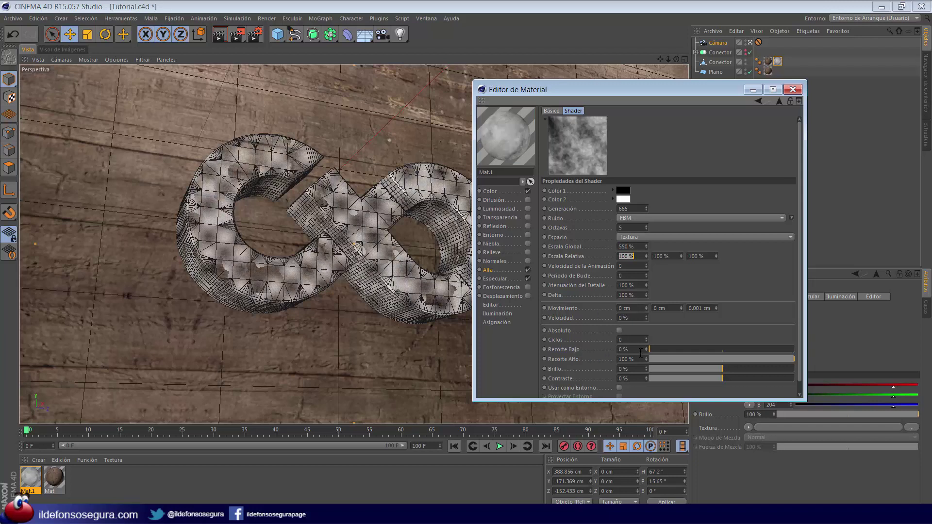
Set the alpha noise shader's Recorte Bajo to 56 % and Recorte Alto to 41 %
{"action": "double_click", "coordinate": [626, 349]}
{"action": "type", "text": "56"}
{"action": "key", "text": "Tab"}
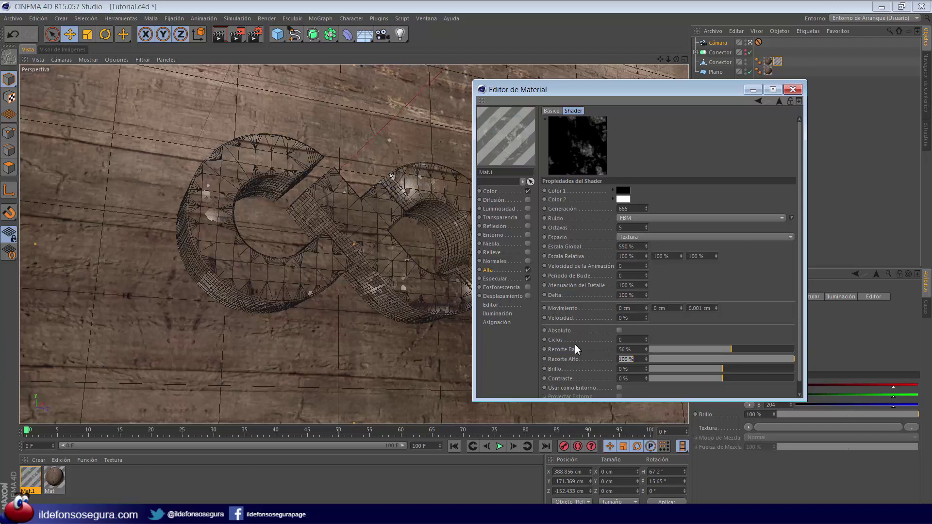
{"action": "type", "text": "41"}
{"action": "key", "text": "Return"}
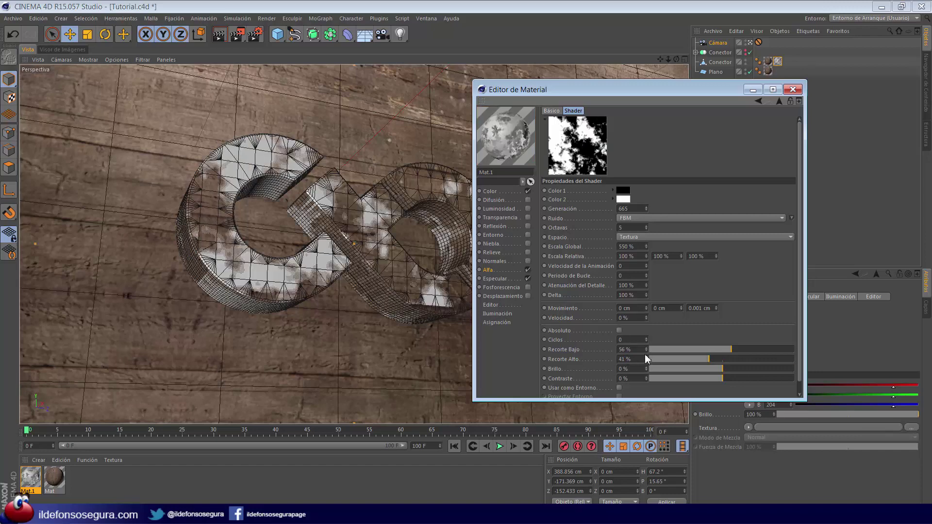
Render the view to check the noise alpha on the logo and return to the Alfa channel's settings
{"action": "left_click_drag", "start_coordinate": [548, 90], "coordinate": [593, 75]}
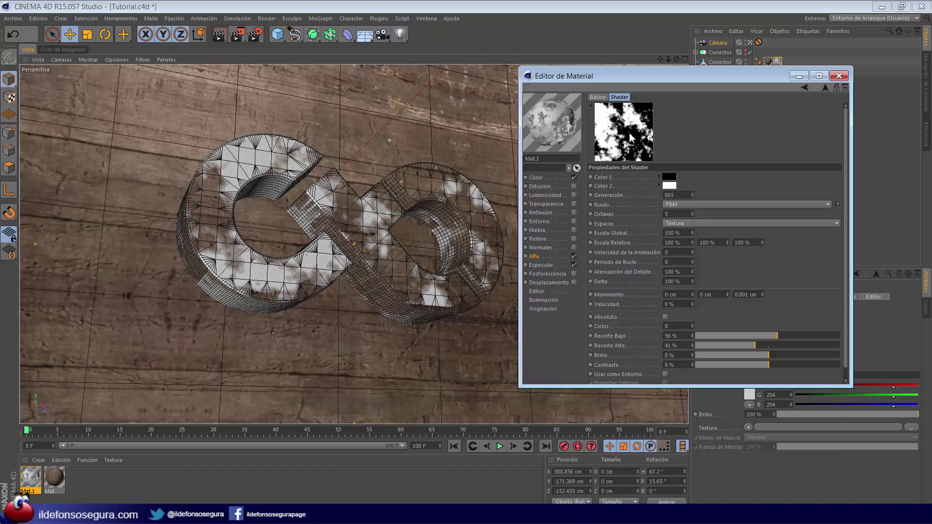
{"action": "left_click", "coordinate": [417, 199]}
{"action": "left_click", "coordinate": [220, 39]}
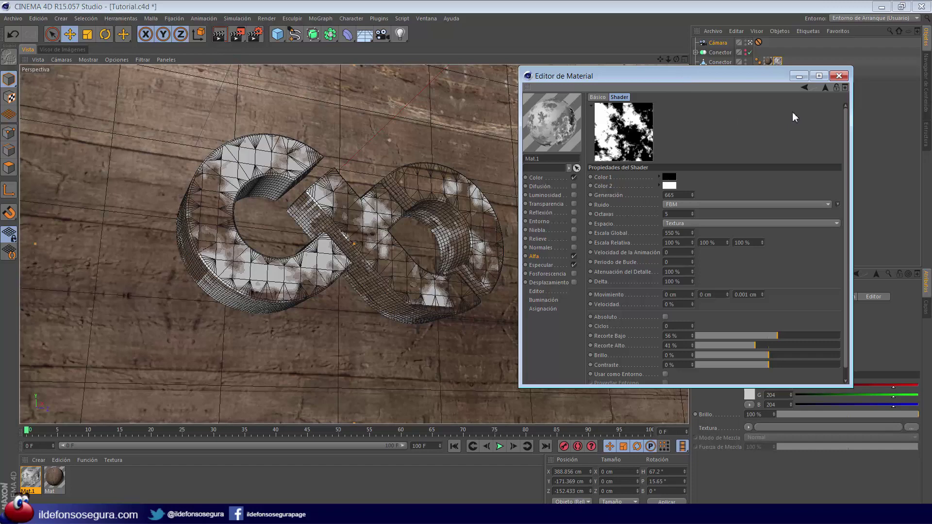
{"action": "left_click", "coordinate": [803, 88]}
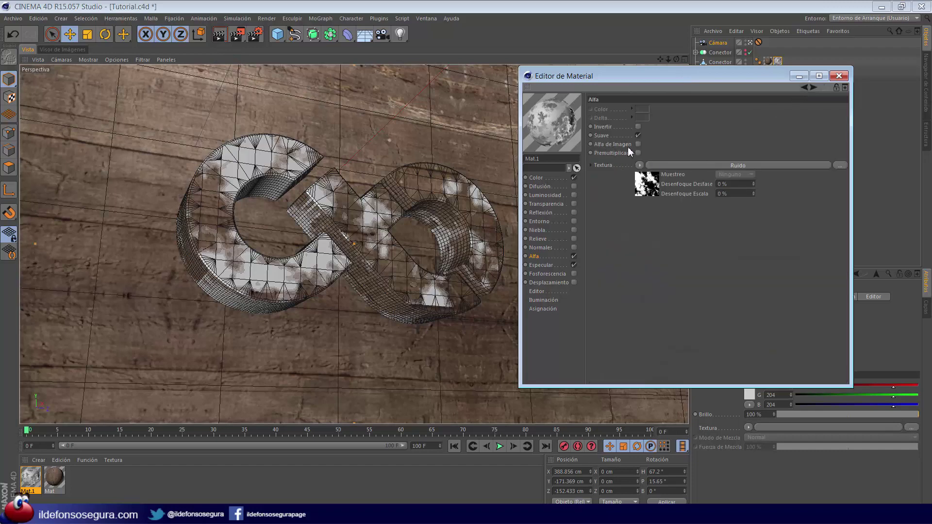
{"action": "left_click", "coordinate": [225, 35]}
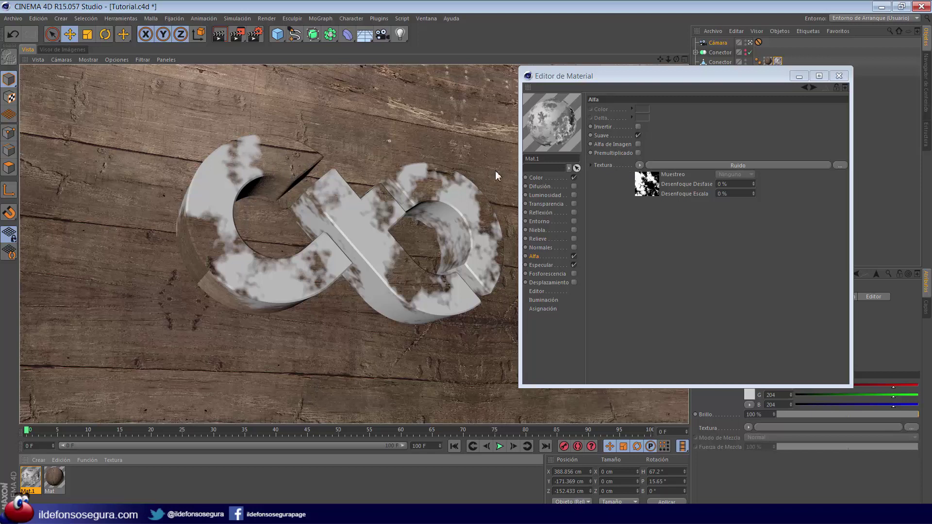
Wrap the alpha's Ruido texture in a Capa shader and add an Espectral shader as a layer above the noise
{"action": "left_click", "coordinate": [639, 165]}
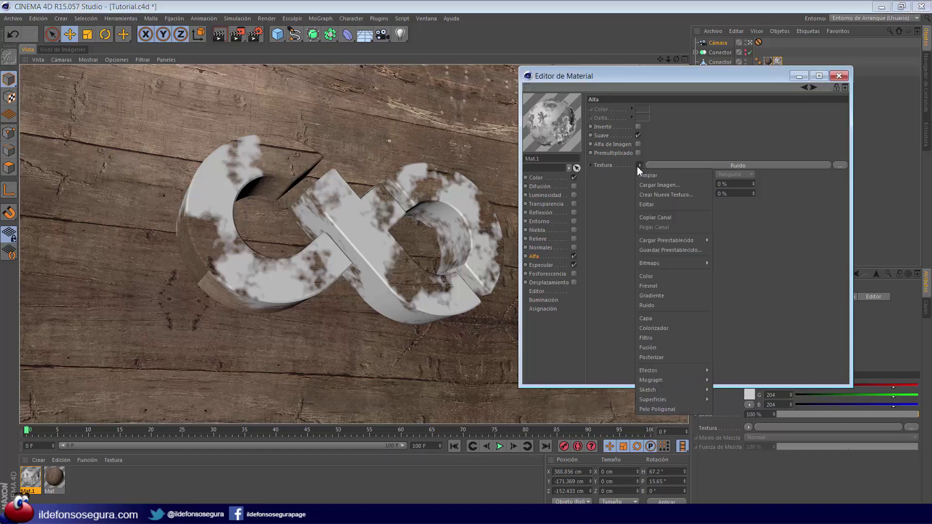
{"action": "left_click", "coordinate": [651, 318]}
{"action": "left_click", "coordinate": [680, 166]}
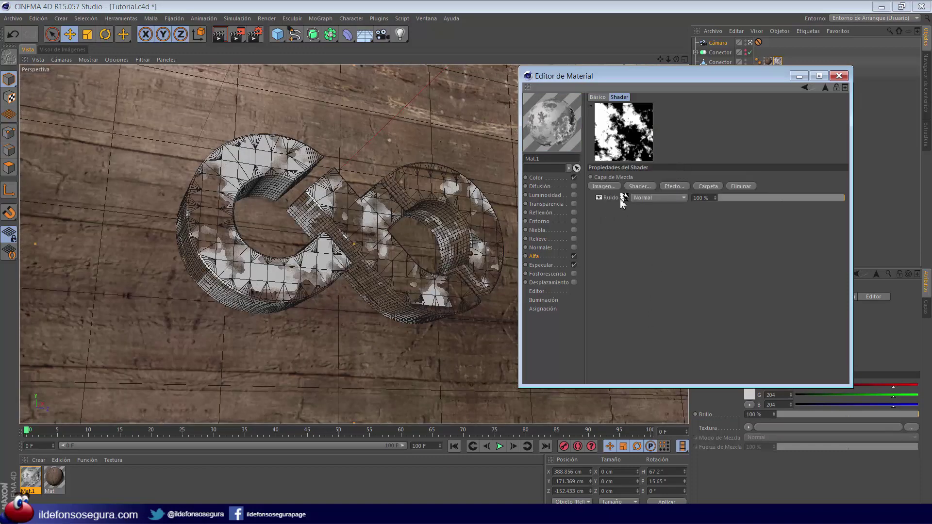
{"action": "left_click", "coordinate": [642, 187]}
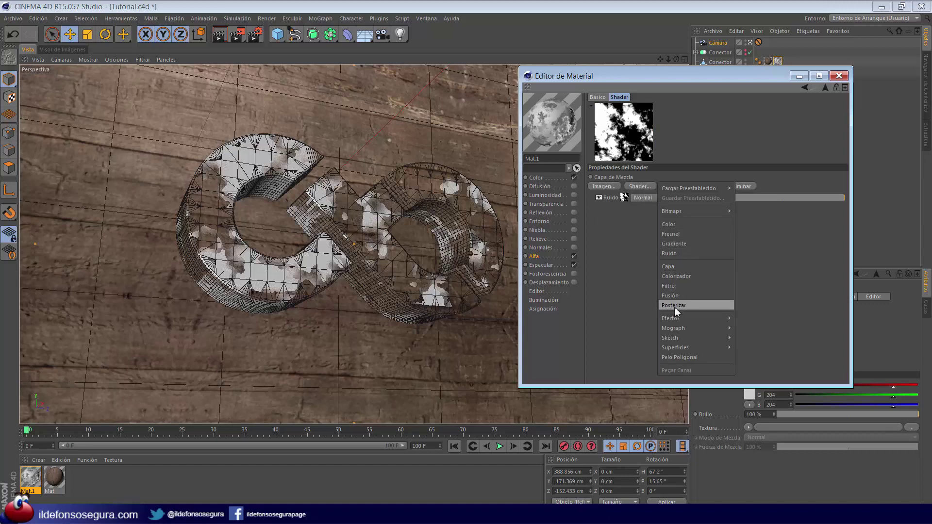
{"action": "mouse_move", "coordinate": [677, 320]}
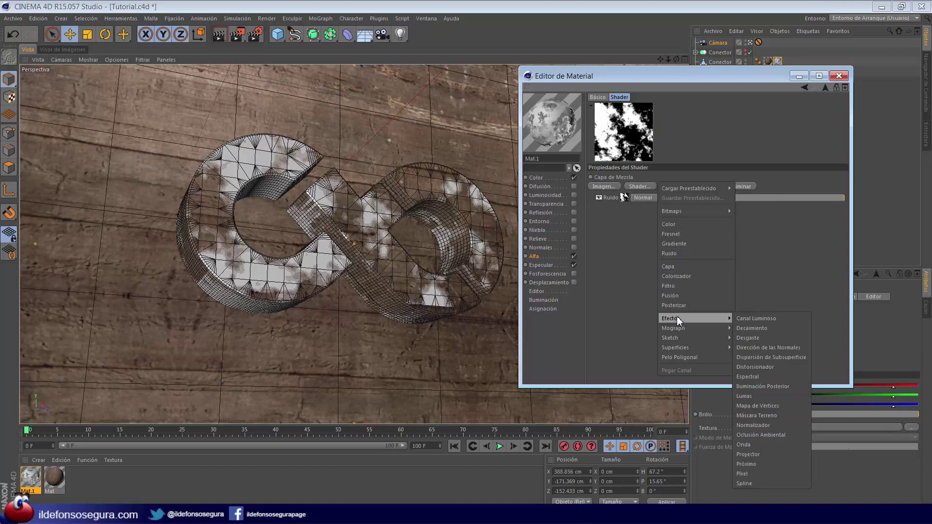
{"action": "left_click", "coordinate": [756, 377]}
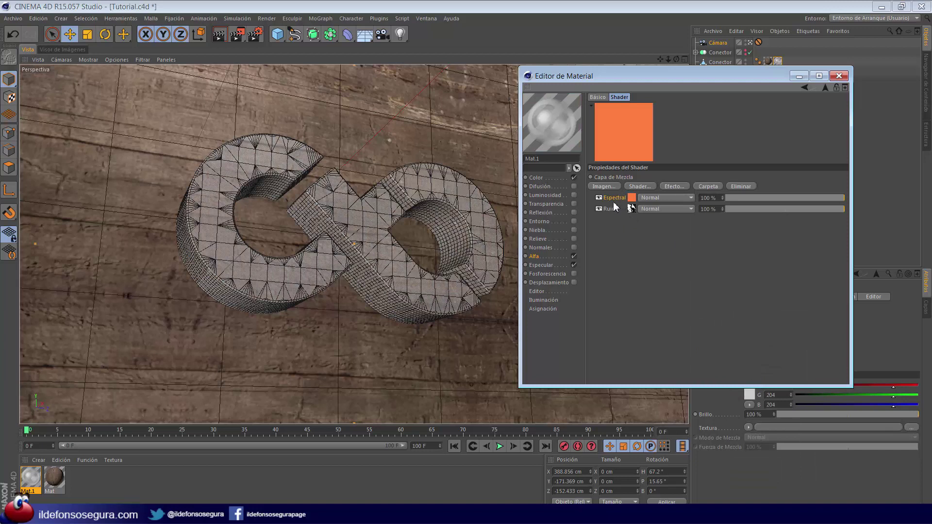
Set the Espectral layer's blend mode to Niveles and its strength to 50 %, checking the result in a render
{"action": "left_click", "coordinate": [660, 198]}
{"action": "left_click", "coordinate": [664, 398]}
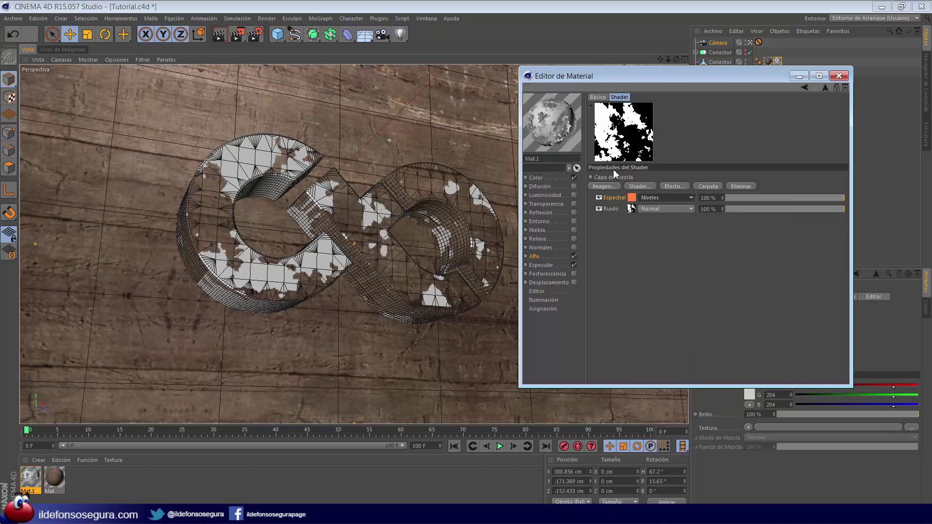
{"action": "left_click", "coordinate": [598, 198]}
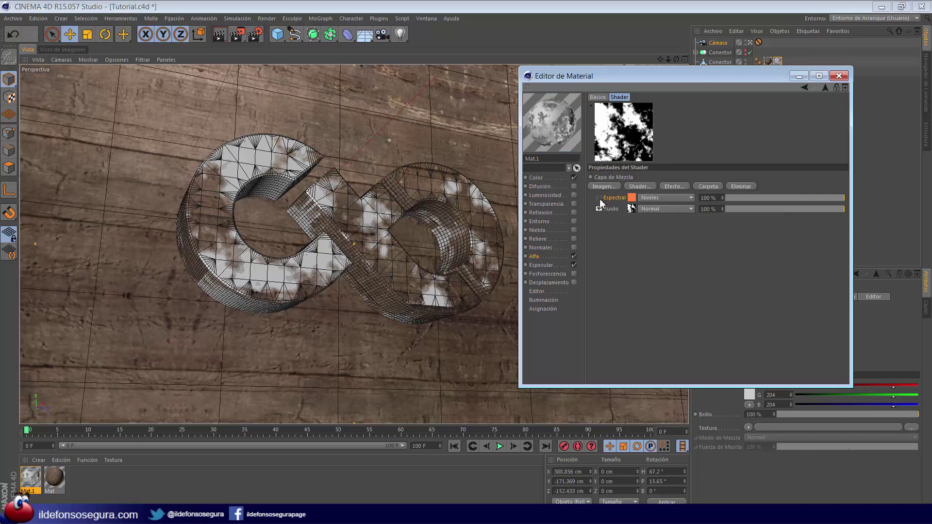
{"action": "left_click", "coordinate": [599, 198]}
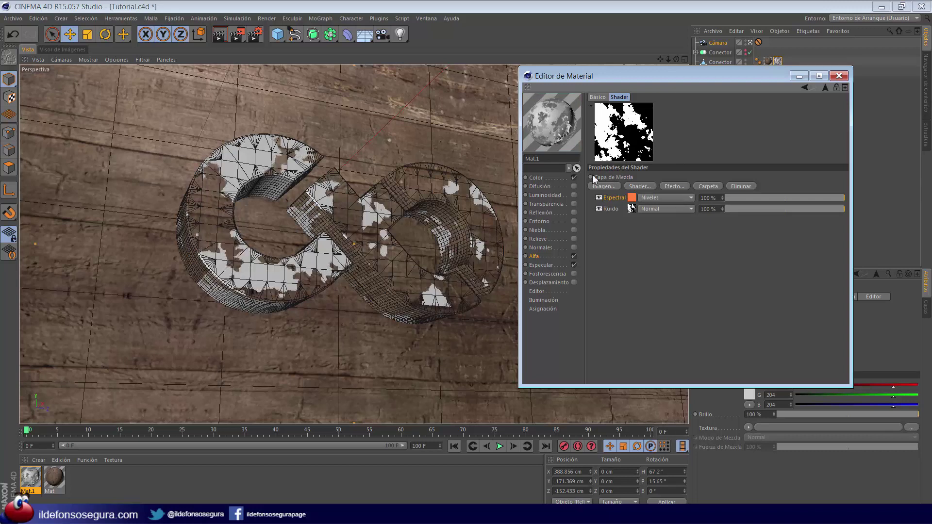
{"action": "left_click", "coordinate": [718, 198]}
{"action": "type", "text": "50"}
{"action": "key", "text": "Return"}
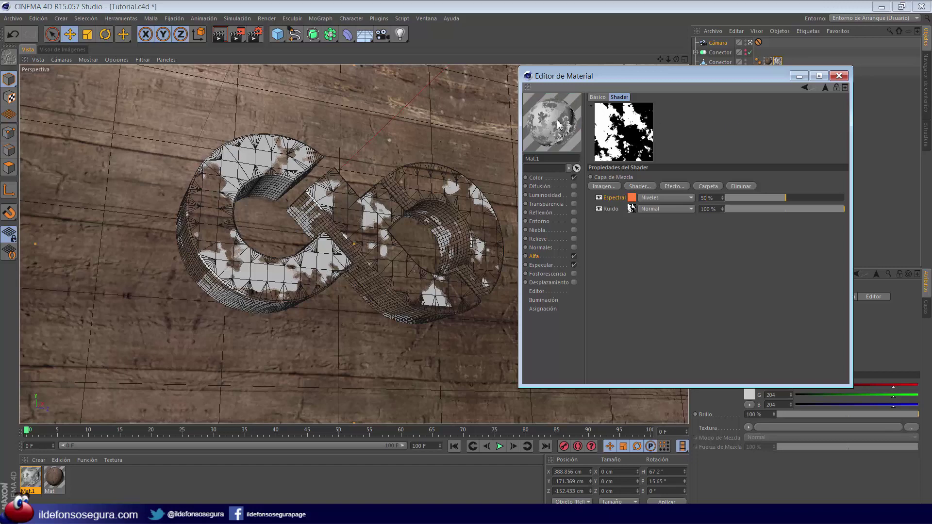
{"action": "left_click", "coordinate": [219, 33]}
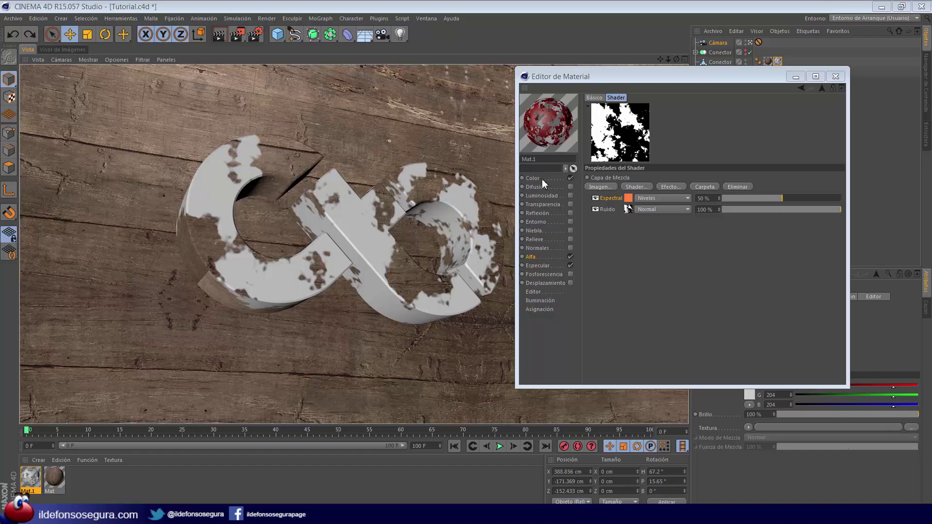
Set the paint material's Color channel to dark red with R 132, G 0 and B 0
{"action": "left_click", "coordinate": [542, 179]}
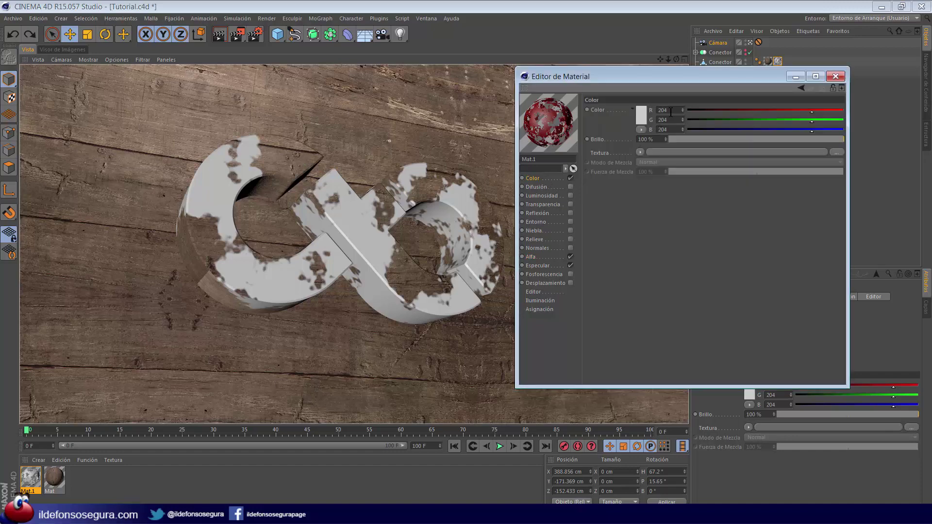
{"action": "type", "text": "132"}
{"action": "key", "text": "Tab"}
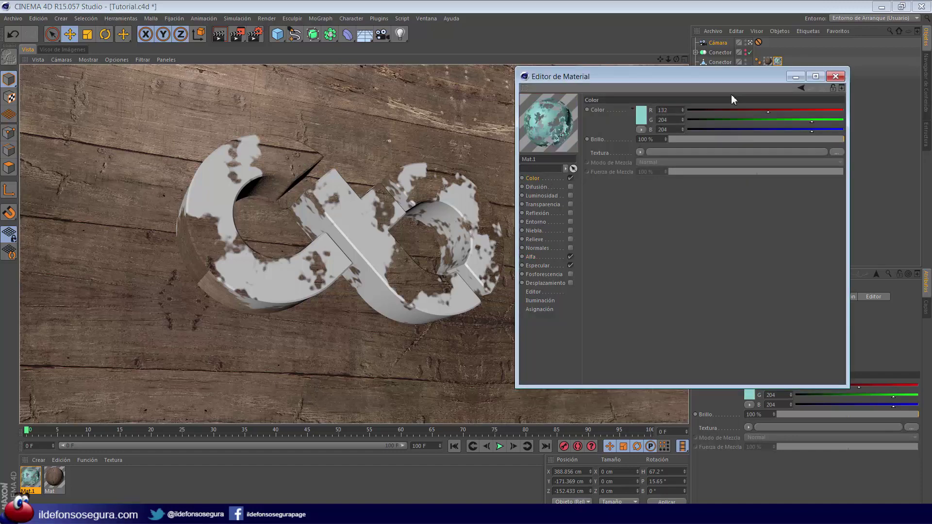
{"action": "type", "text": "0"}
{"action": "key", "text": "Return"}
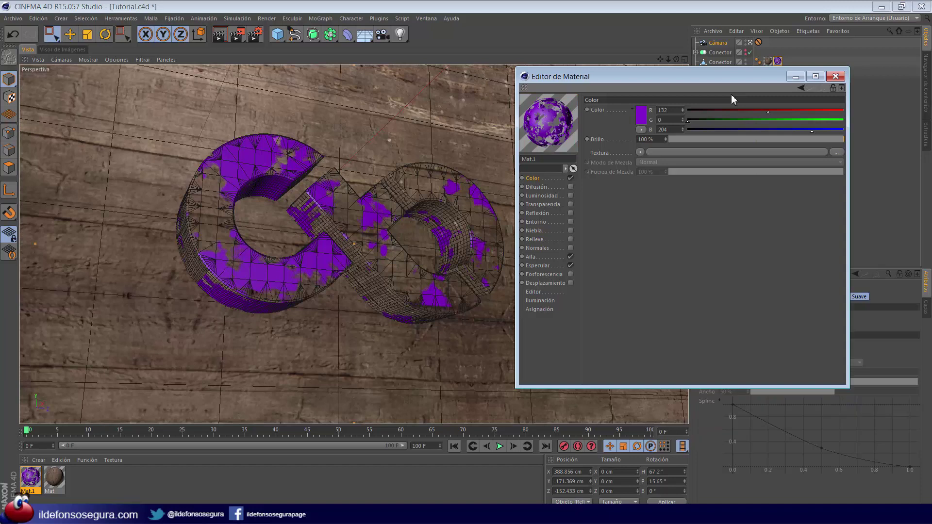
{"action": "double_click", "coordinate": [676, 128]}
{"action": "type", "text": "0"}
{"action": "key", "text": "Return"}
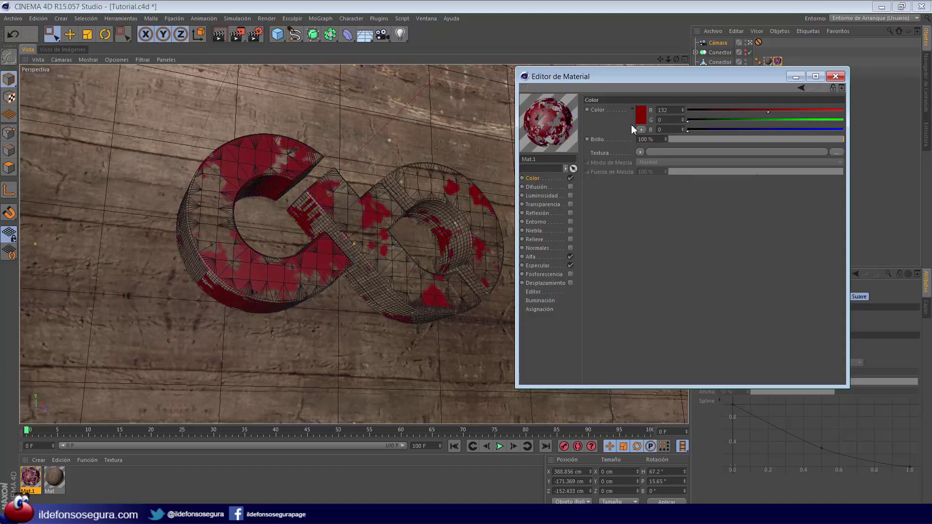
Load AA9331.jpg as the Color channel's texture and set its Modo de Mezcla to Añadir
{"action": "left_click", "coordinate": [640, 152]}
{"action": "left_click", "coordinate": [657, 173]}
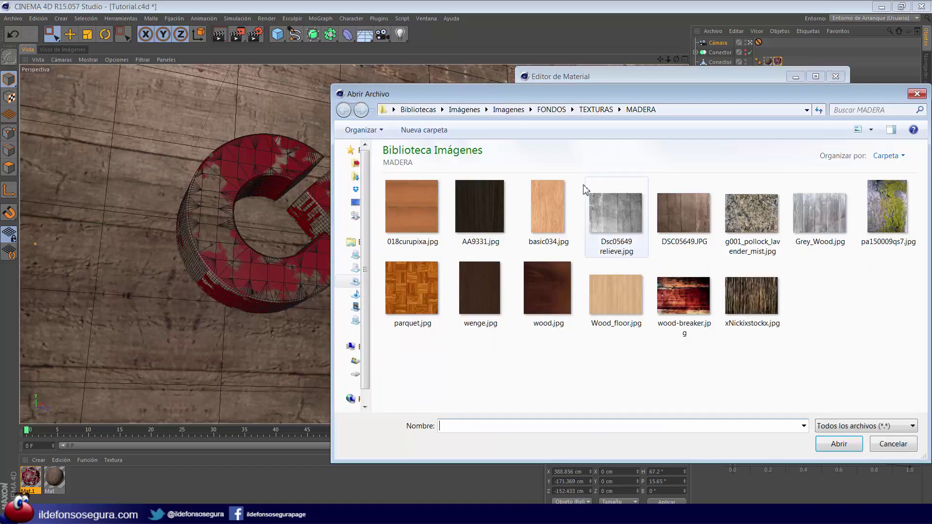
{"action": "left_click", "coordinate": [495, 227]}
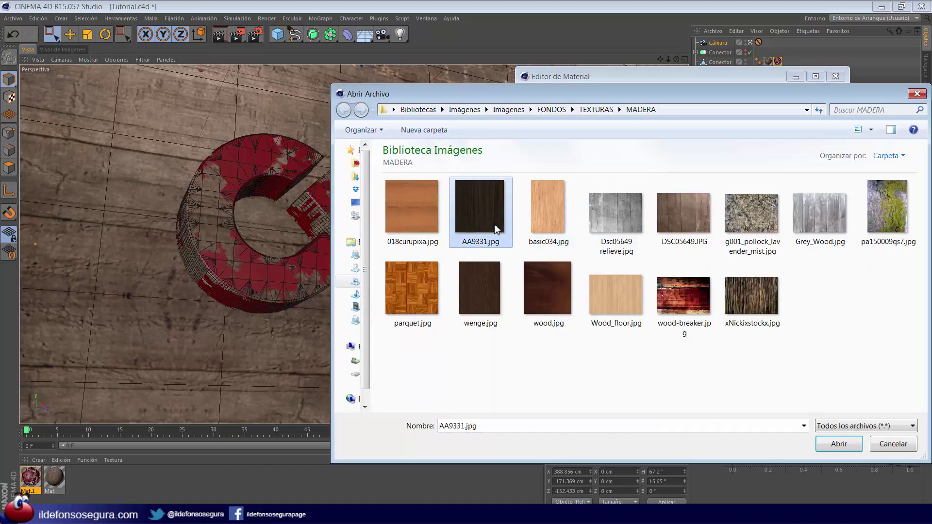
{"action": "left_click", "coordinate": [830, 443]}
{"action": "left_click", "coordinate": [558, 313]}
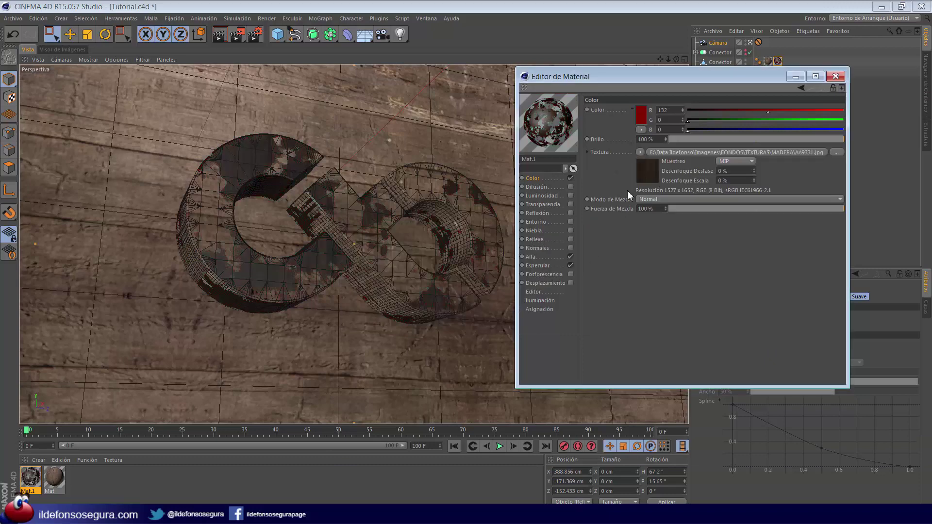
{"action": "left_click", "coordinate": [641, 199]}
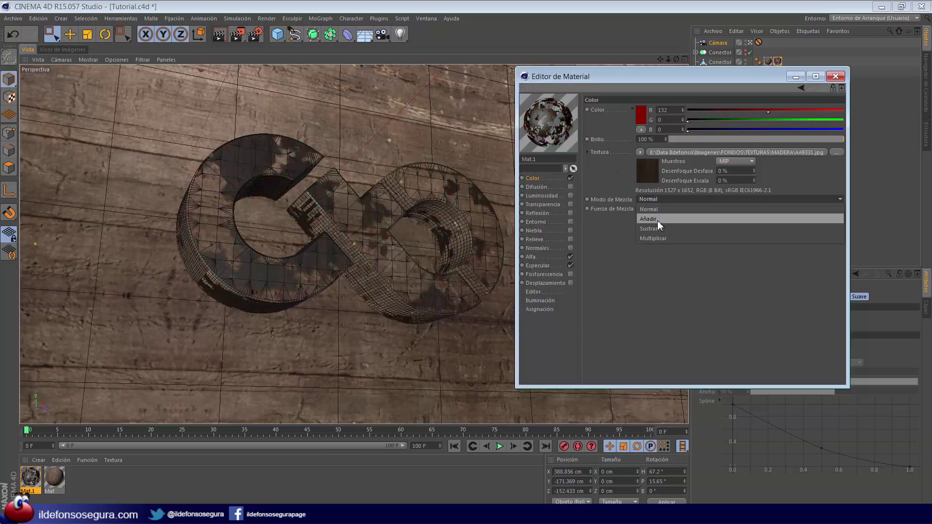
{"action": "left_click", "coordinate": [648, 219]}
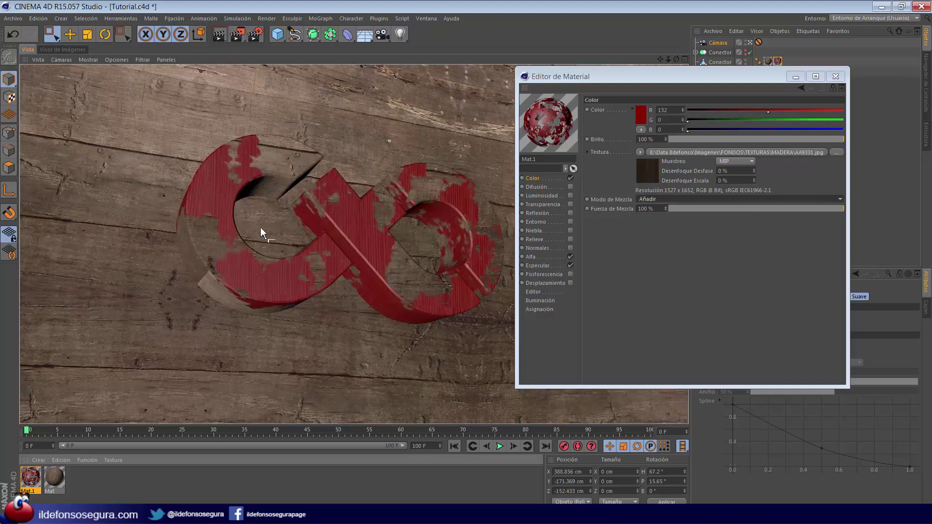
Enable the paint material's Relieve channel with a Capa shader and add AA9331.jpg as its image layer
{"action": "left_click", "coordinate": [564, 239]}
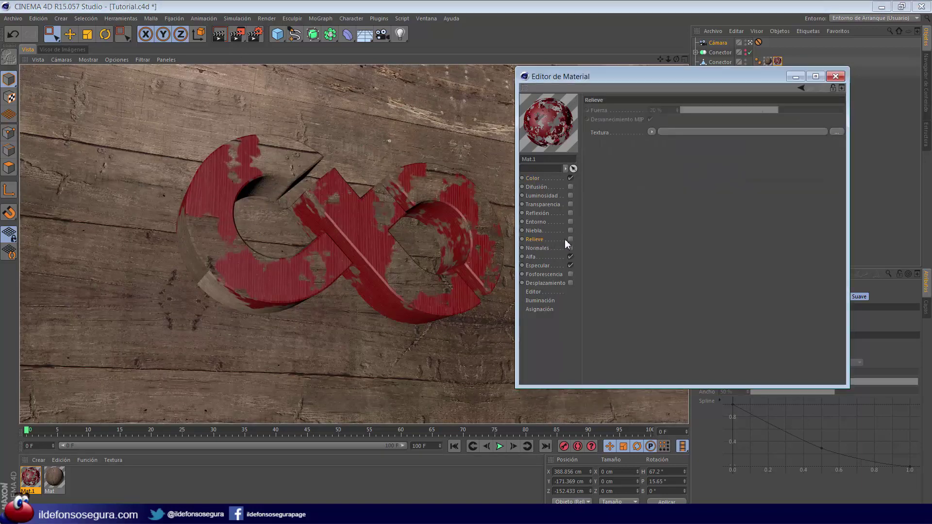
{"action": "left_click", "coordinate": [652, 132]}
{"action": "left_click", "coordinate": [664, 271]}
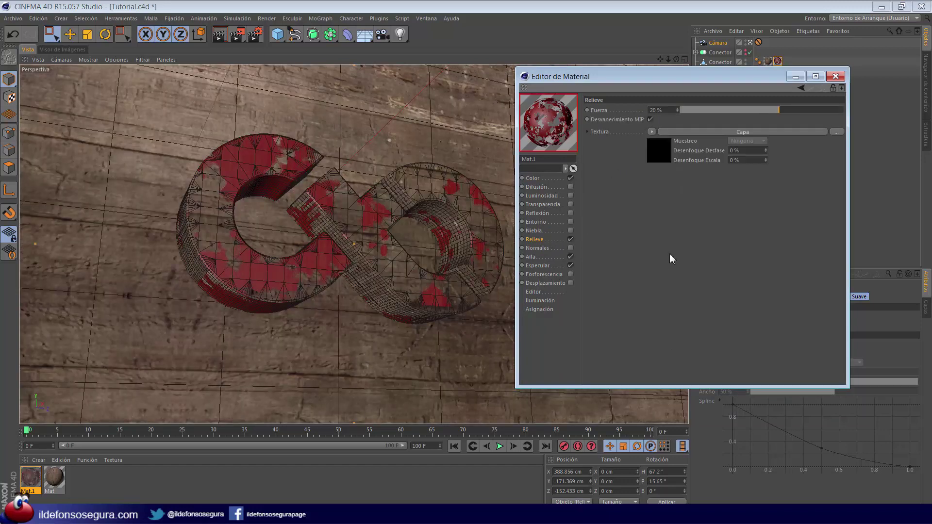
{"action": "left_click", "coordinate": [683, 130]}
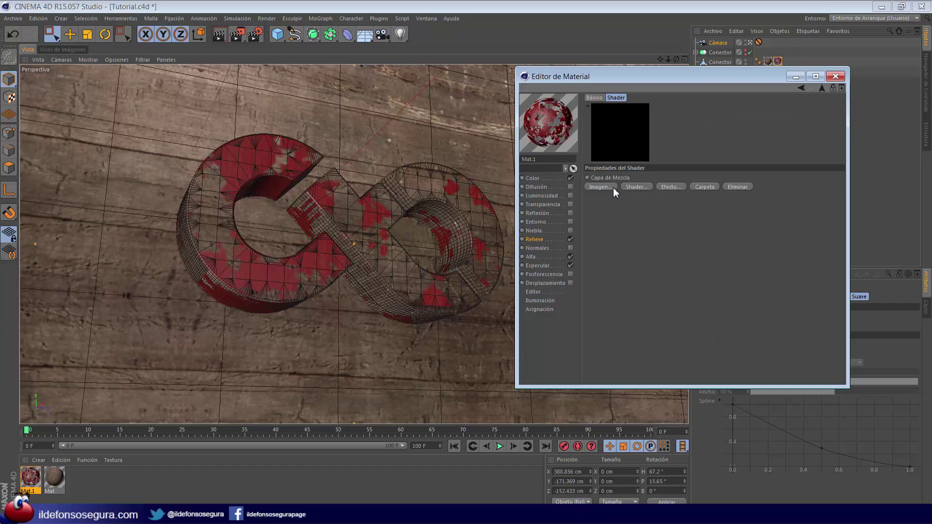
{"action": "left_click", "coordinate": [611, 188]}
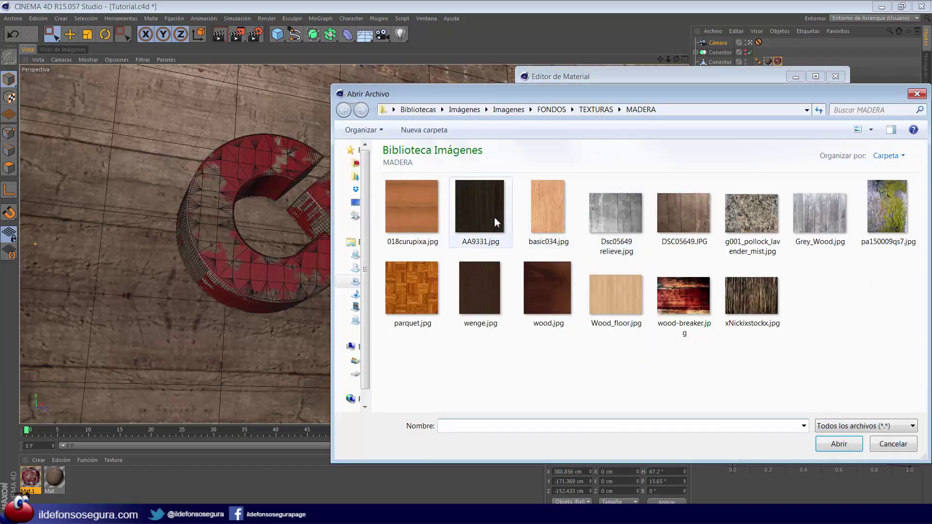
{"action": "left_click", "coordinate": [489, 221]}
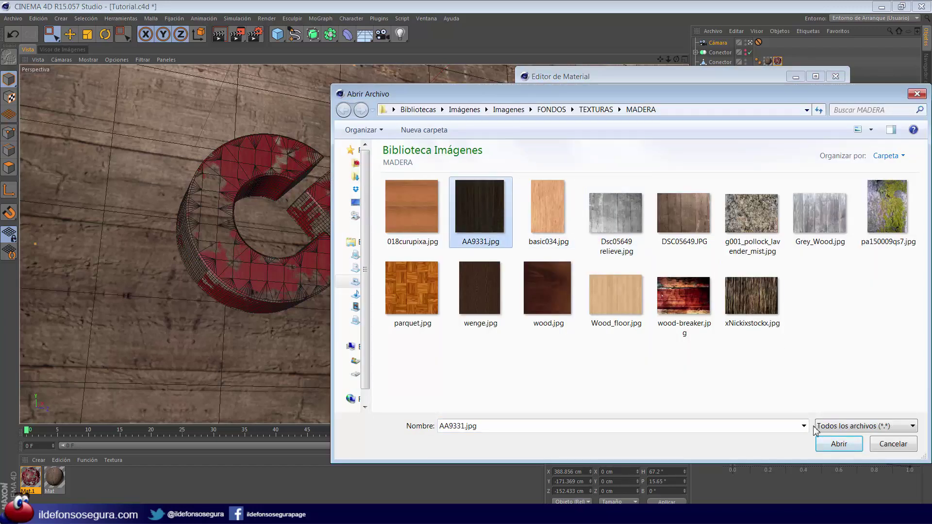
{"action": "left_click", "coordinate": [823, 443]}
{"action": "left_click", "coordinate": [562, 311]}
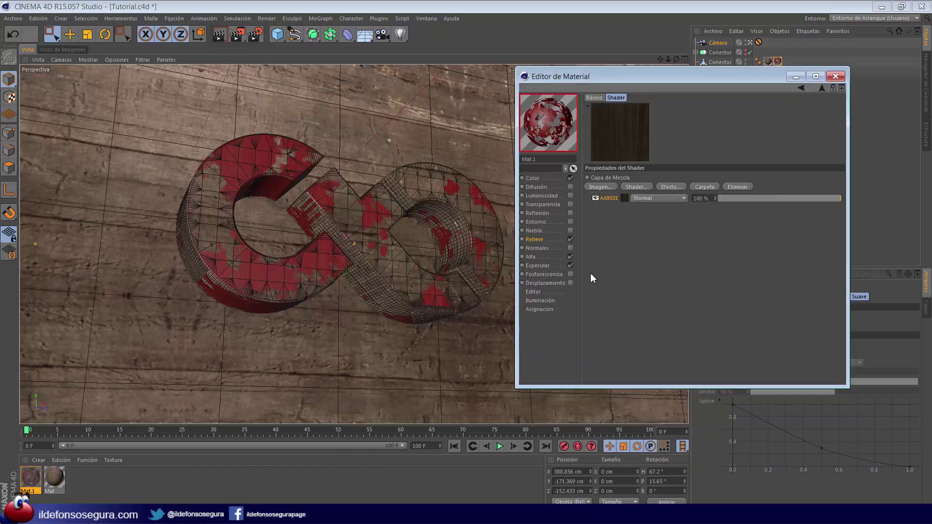
Add a Ruido layer above the wood image in the Relieve Capa shader and open its properties
{"action": "left_click", "coordinate": [637, 187]}
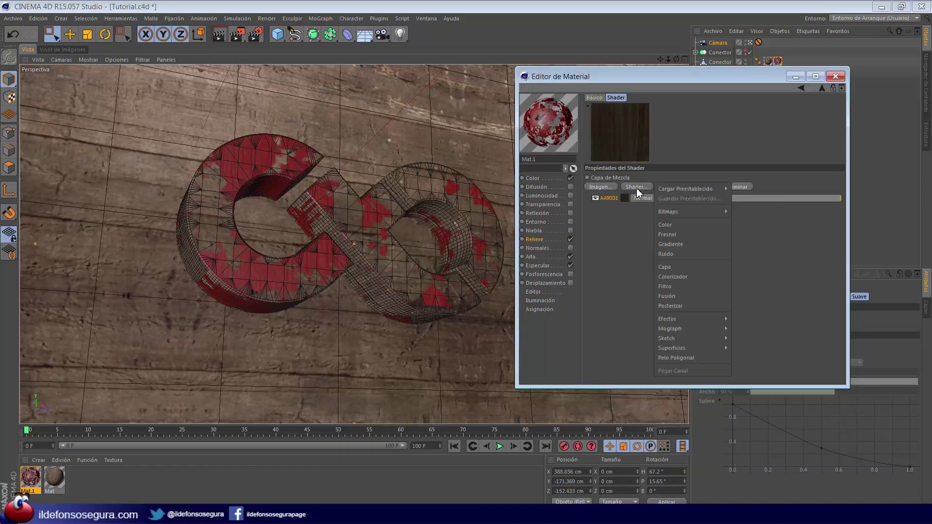
{"action": "left_click", "coordinate": [671, 254]}
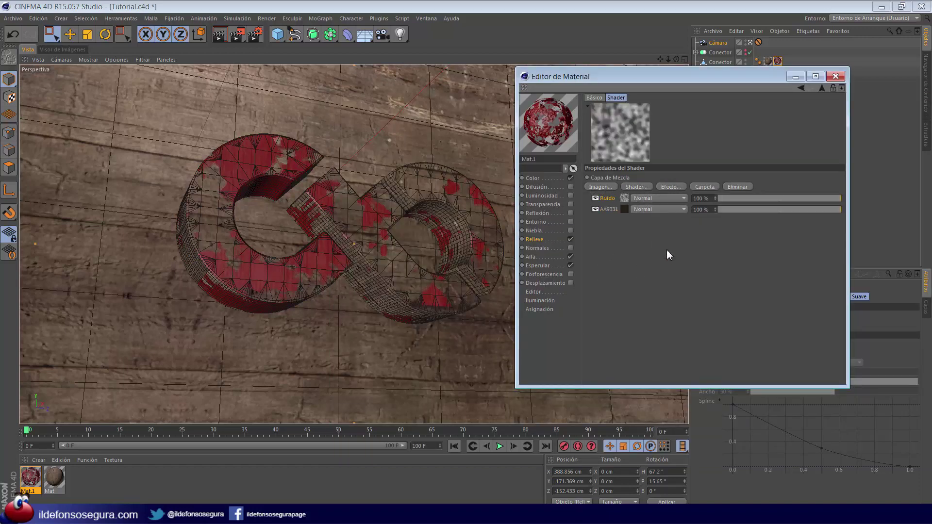
{"action": "left_click", "coordinate": [624, 199]}
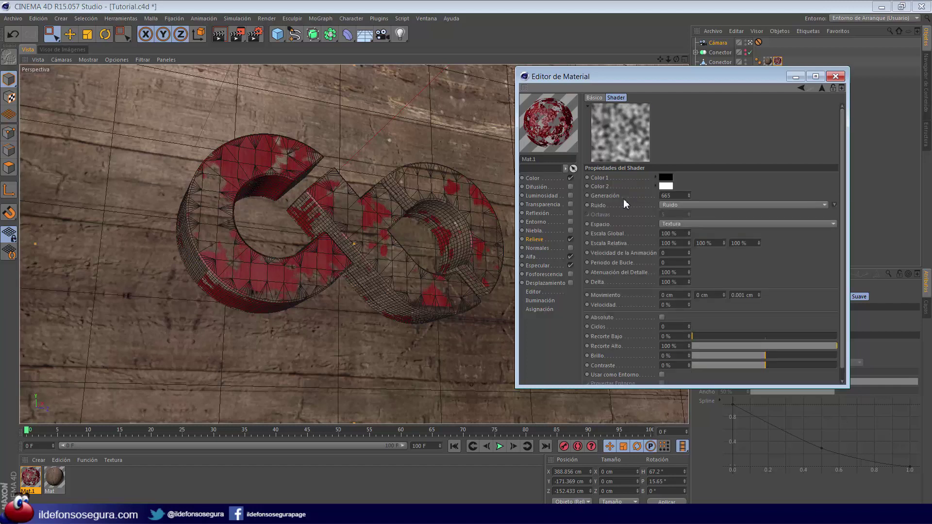
Set the bump noise's type to Turbulencia and its Escala Global to 50 %
{"action": "left_click", "coordinate": [675, 205]}
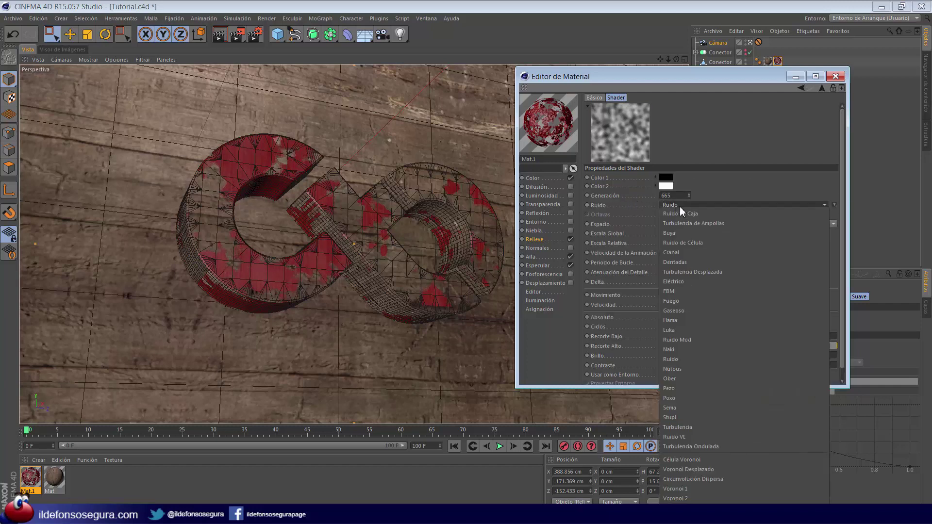
{"action": "left_click", "coordinate": [683, 426]}
{"action": "left_click_drag", "start_coordinate": [681, 234], "coordinate": [632, 228]}
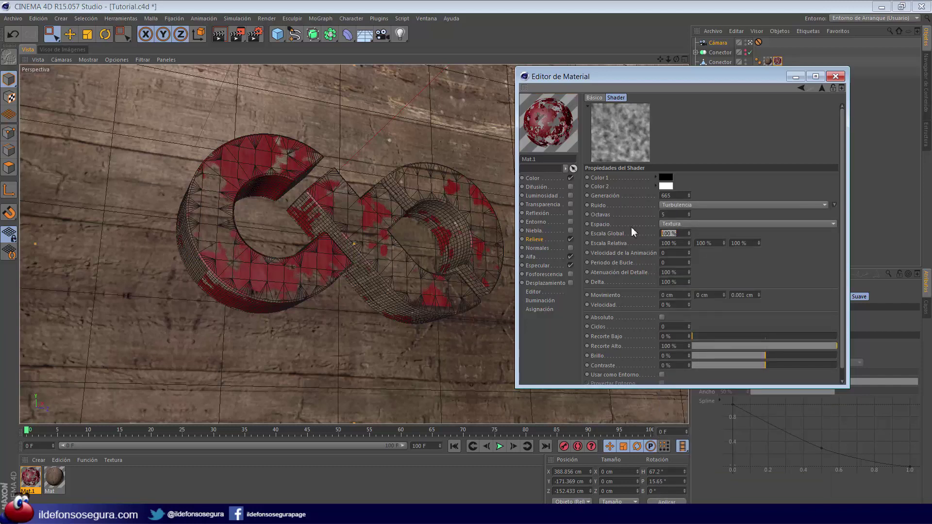
{"action": "type", "text": "50"}
{"action": "key", "text": "Return"}
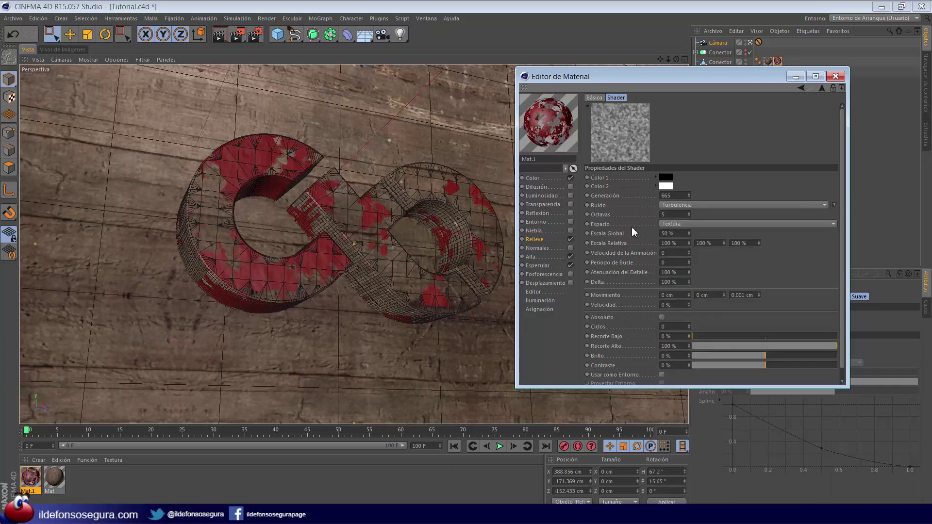
Set the bump's Ruido layer to Trama blending at 48 % and compare the bump with the layer hidden and shown
{"action": "left_click", "coordinate": [801, 88]}
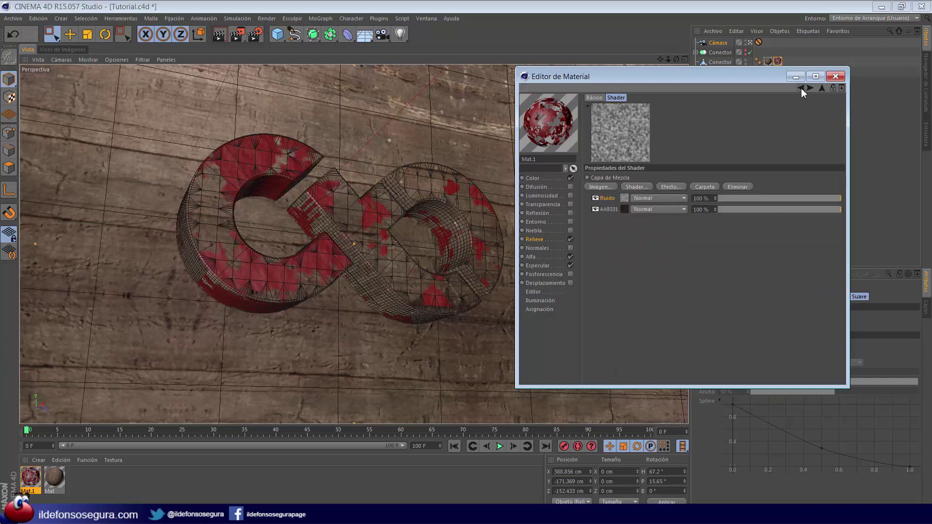
{"action": "left_click", "coordinate": [653, 198]}
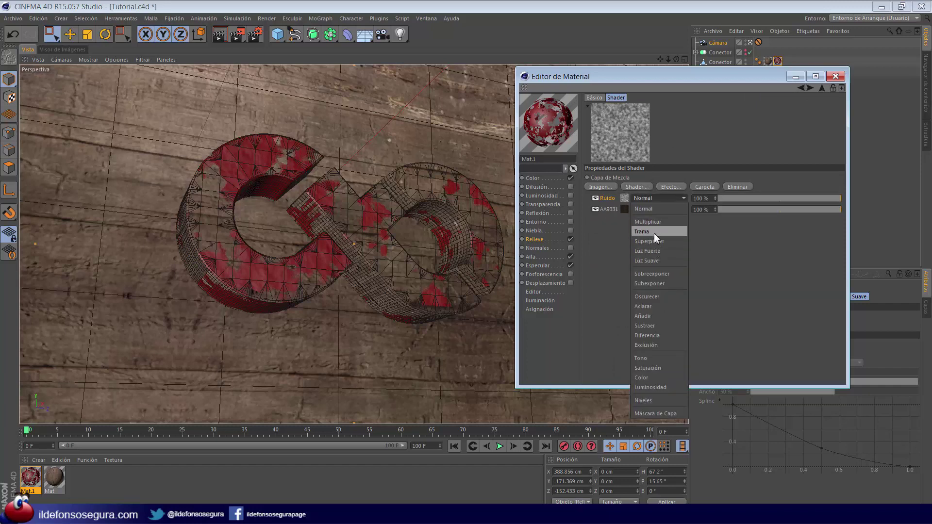
{"action": "left_click", "coordinate": [654, 232]}
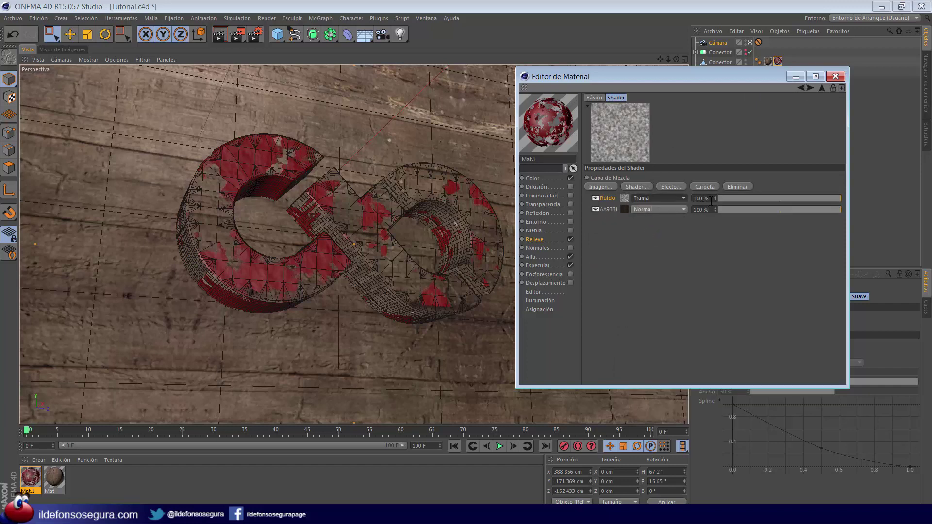
{"action": "left_click_drag", "start_coordinate": [709, 198], "coordinate": [675, 195]}
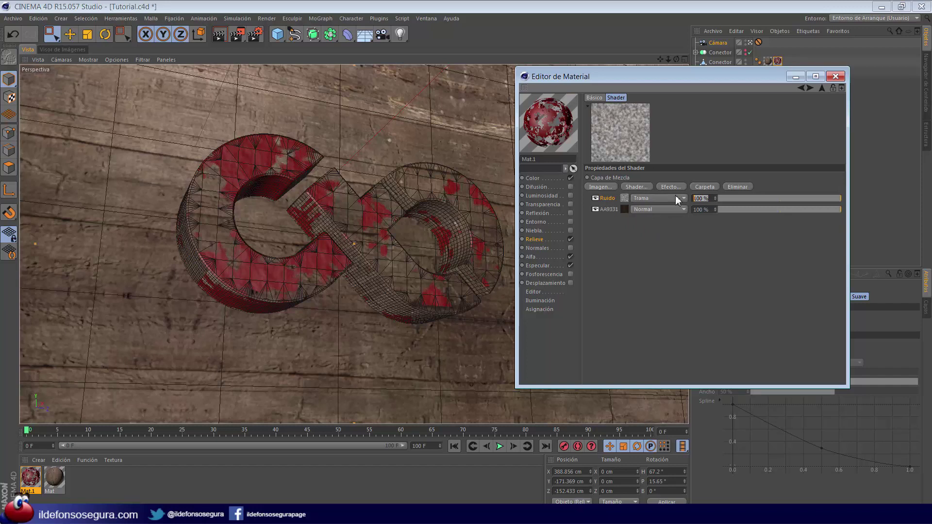
{"action": "type", "text": "48"}
{"action": "key", "text": "Return"}
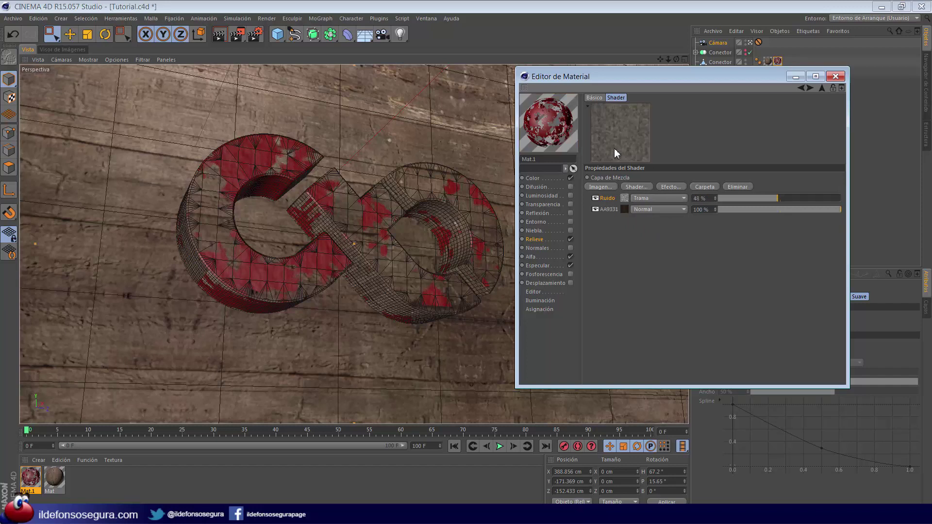
{"action": "left_click", "coordinate": [596, 198]}
{"action": "left_click", "coordinate": [596, 198]}
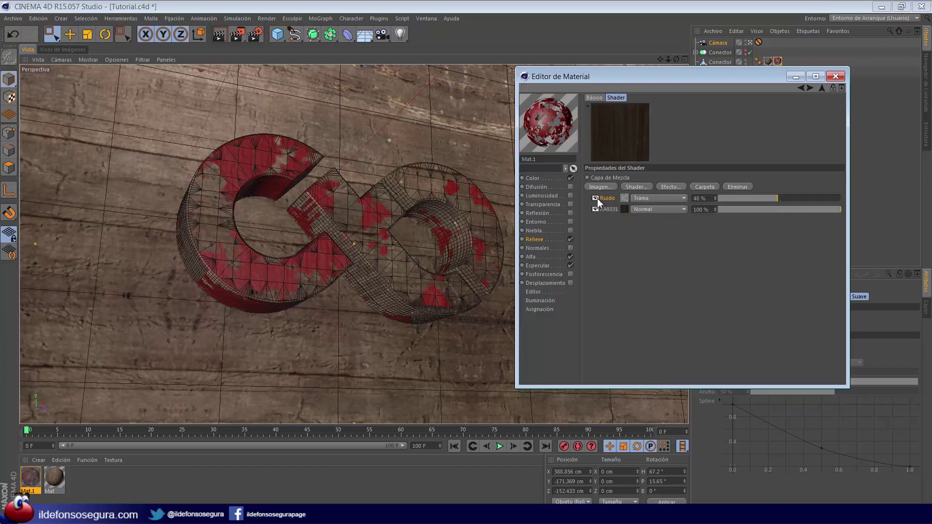
Add a second Ruido layer at the top of the Relieve Capa shader and set its noise type to Poxo
{"action": "left_click", "coordinate": [643, 187]}
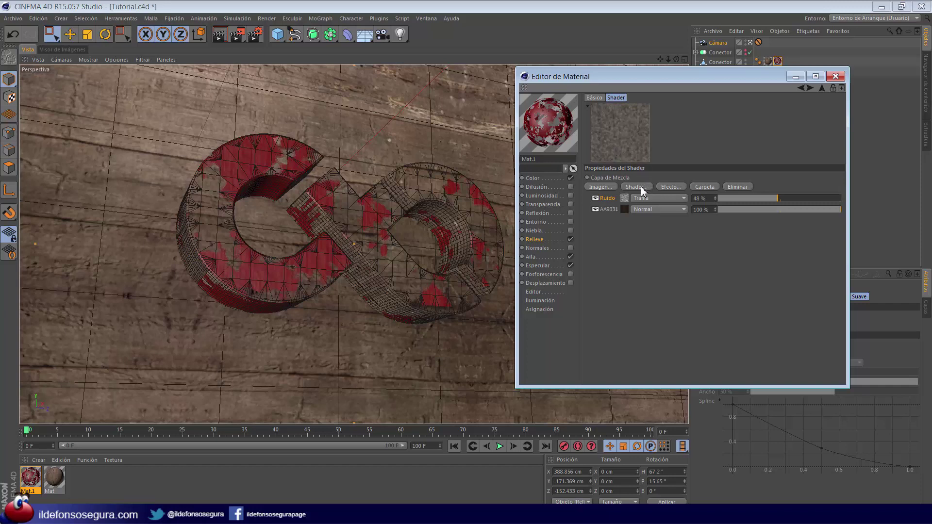
{"action": "left_click", "coordinate": [671, 255]}
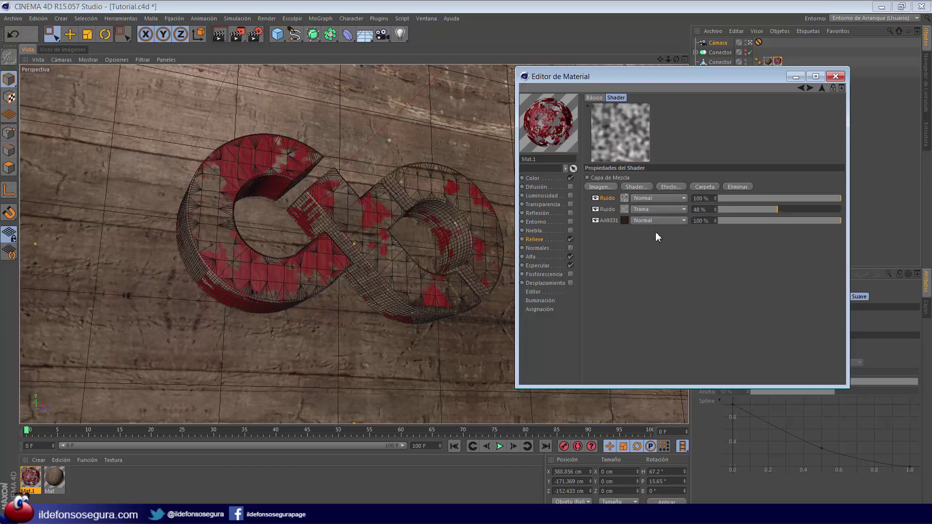
{"action": "left_click", "coordinate": [625, 198]}
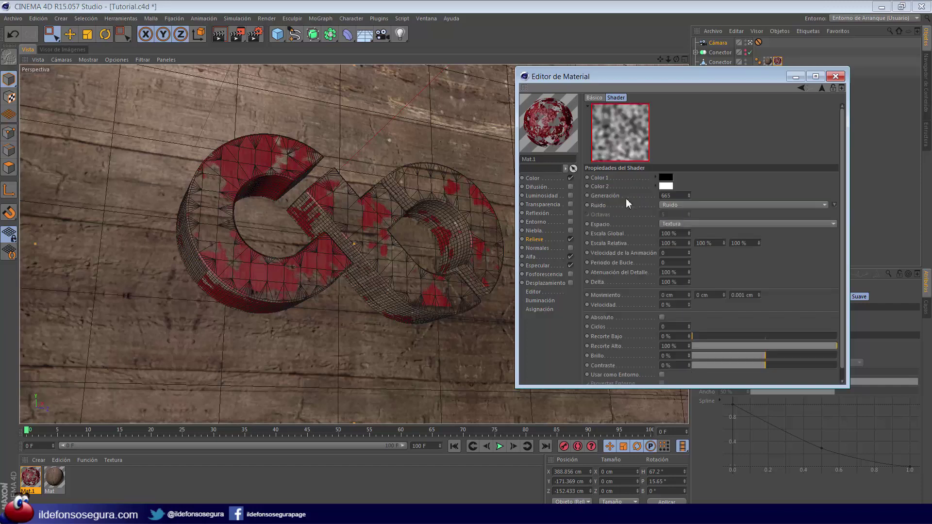
{"action": "left_click", "coordinate": [668, 207]}
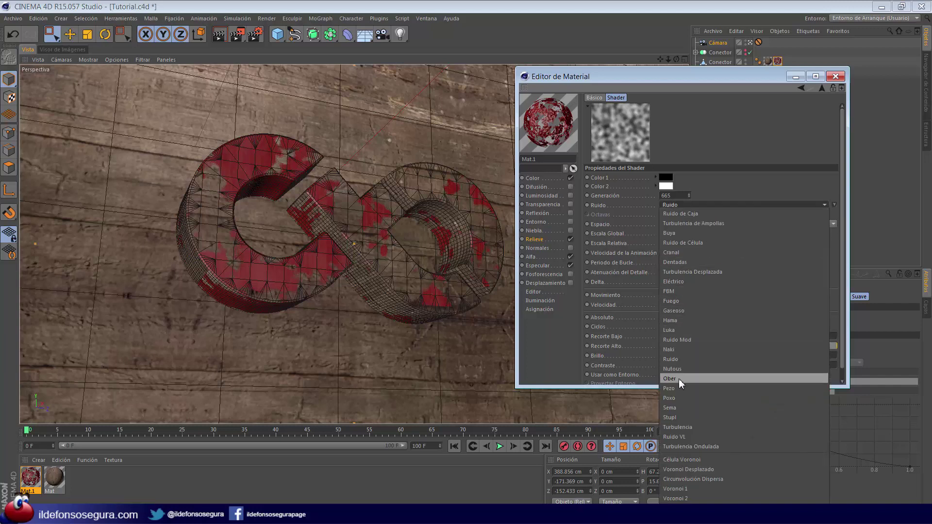
{"action": "left_click", "coordinate": [679, 397]}
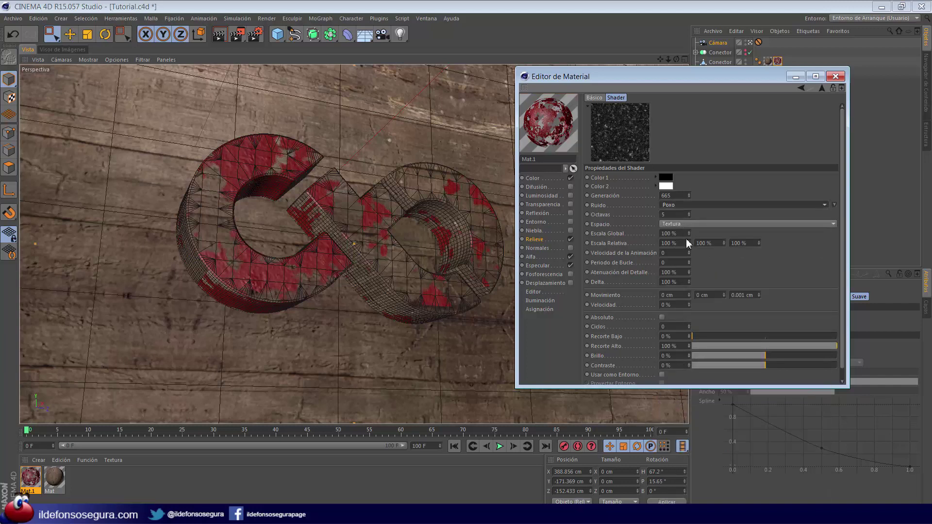
Set the Poxo noise layer to Luz Fuerte blending at 44 % and compare the bump with both noise layers hidden and shown
{"action": "left_click", "coordinate": [800, 88]}
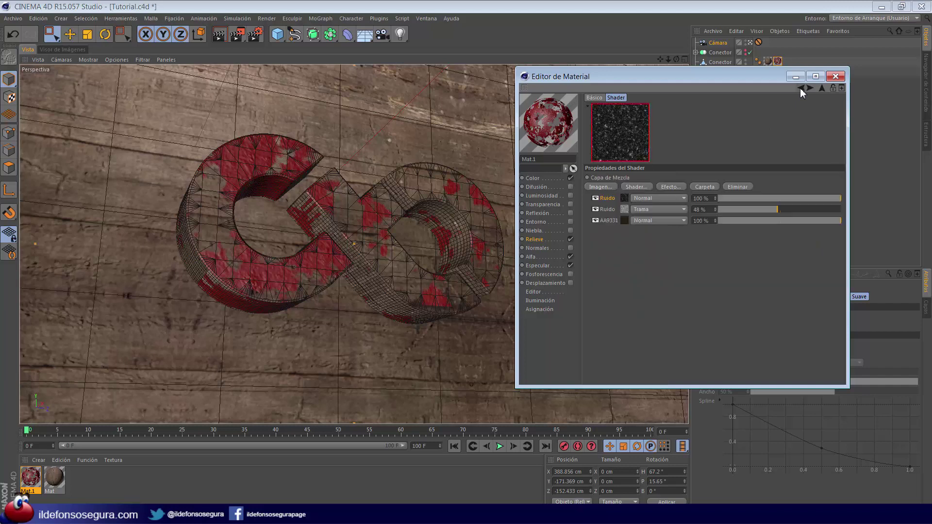
{"action": "left_click", "coordinate": [660, 199]}
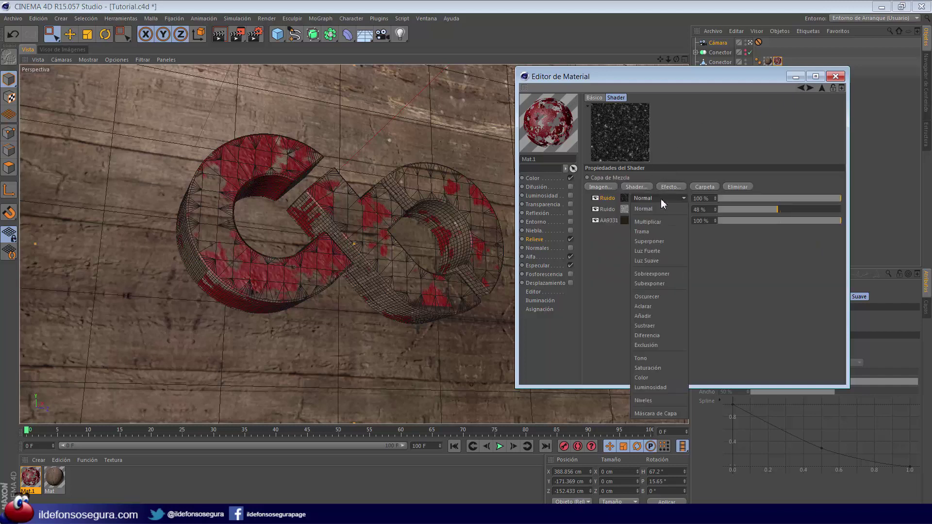
{"action": "left_click", "coordinate": [665, 250]}
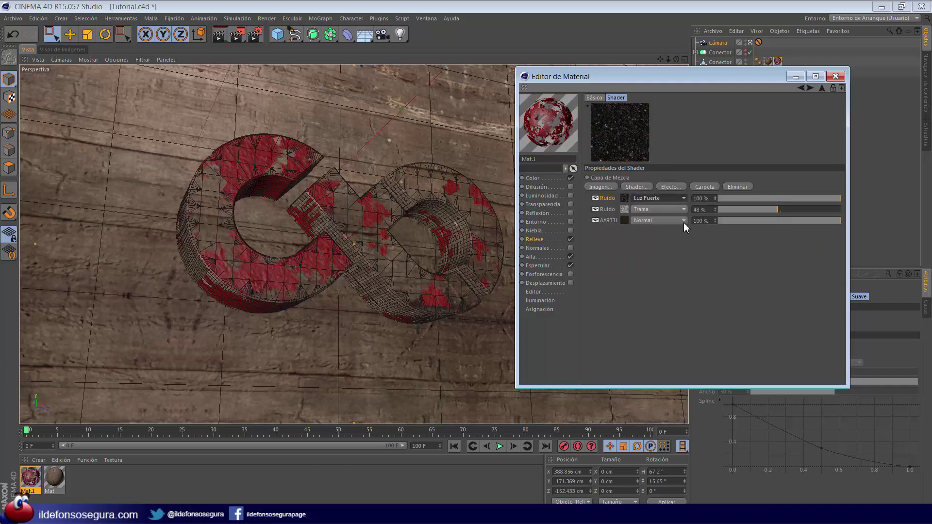
{"action": "double_click", "coordinate": [701, 199]}
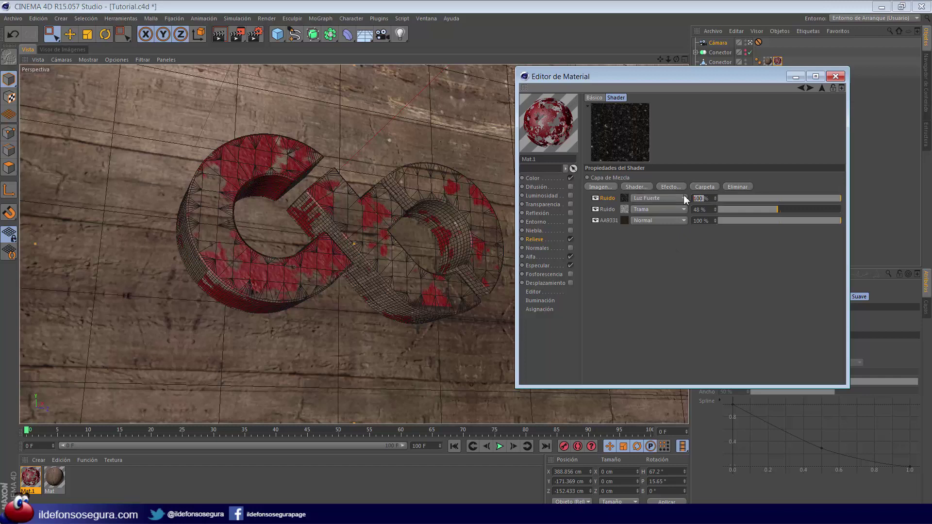
{"action": "type", "text": "44"}
{"action": "key", "text": "Return"}
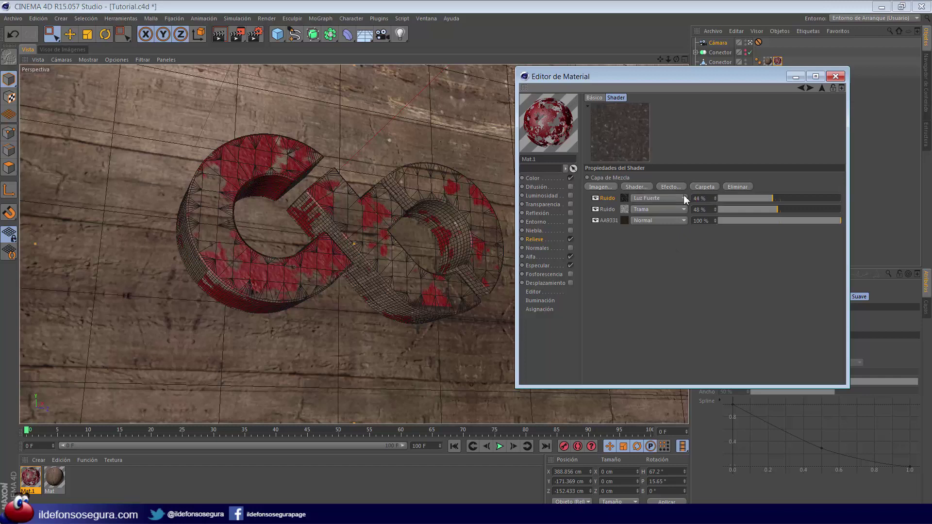
{"action": "left_click", "coordinate": [595, 199]}
{"action": "left_click", "coordinate": [595, 209]}
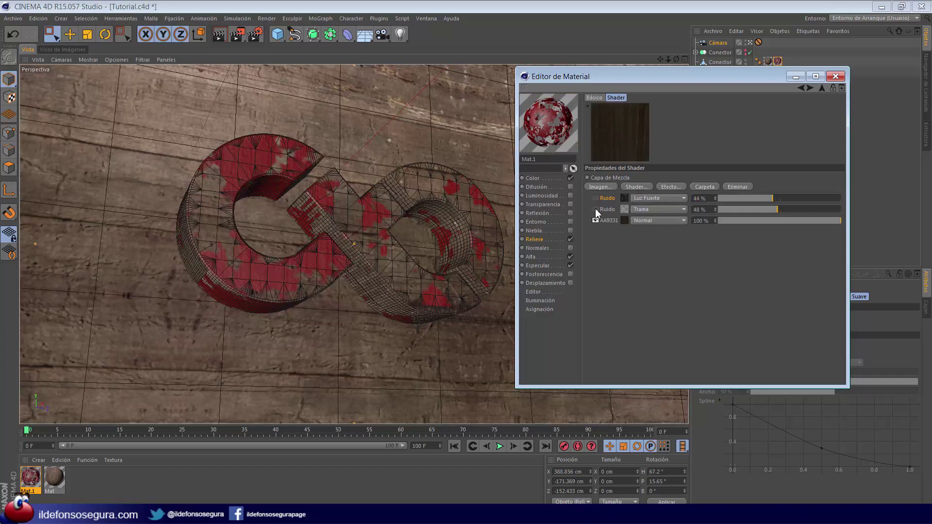
{"action": "left_click", "coordinate": [596, 209]}
{"action": "left_click", "coordinate": [595, 198]}
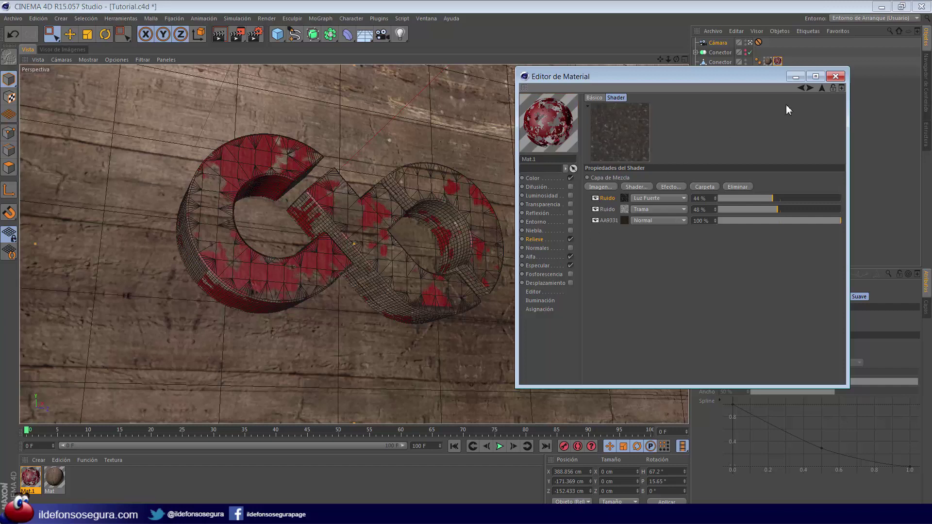
Set the paint material's Relieve Fuerza to 80 % and render the perspective view
{"action": "left_click", "coordinate": [800, 88]}
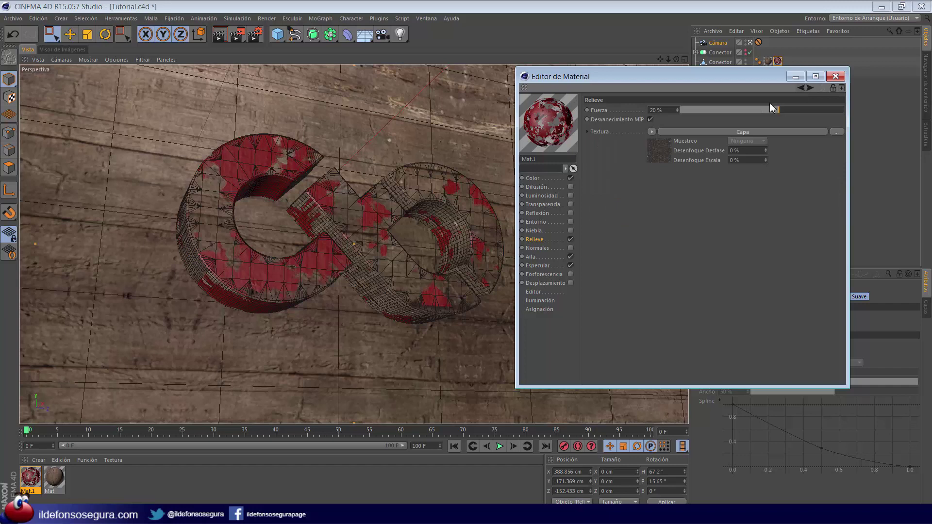
{"action": "left_click", "coordinate": [669, 113]}
{"action": "type", "text": "80"}
{"action": "key", "text": "Return"}
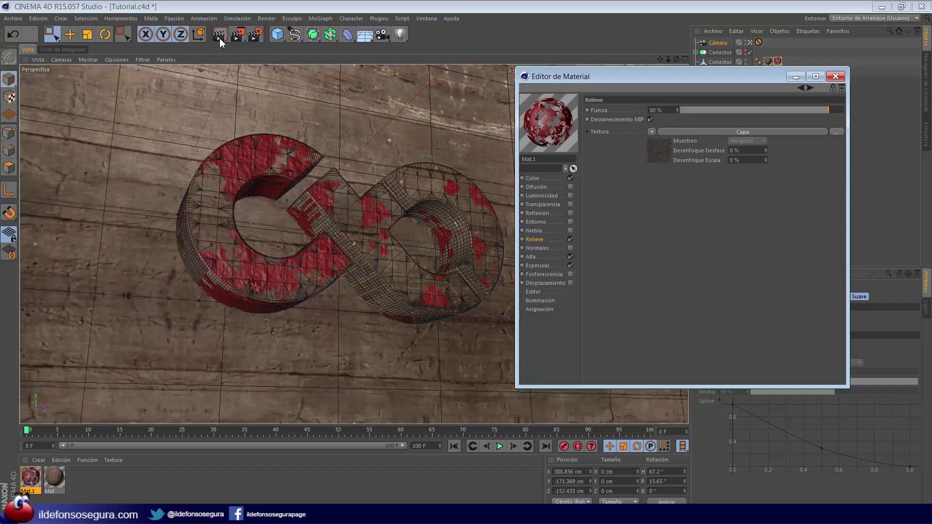
{"action": "left_click", "coordinate": [219, 37]}
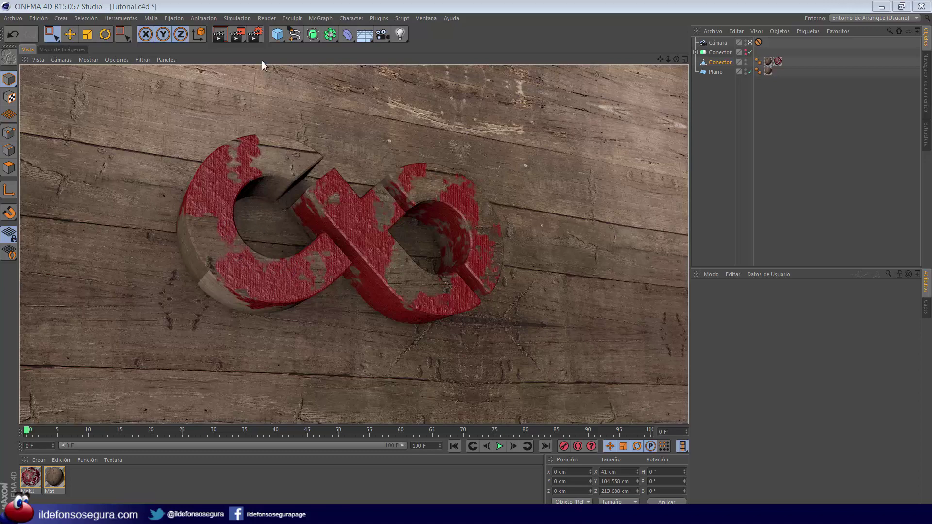
Disable the Oclusión Ambiental effect in the render settings
{"action": "left_click", "coordinate": [256, 35]}
{"action": "left_click", "coordinate": [84, 124]}
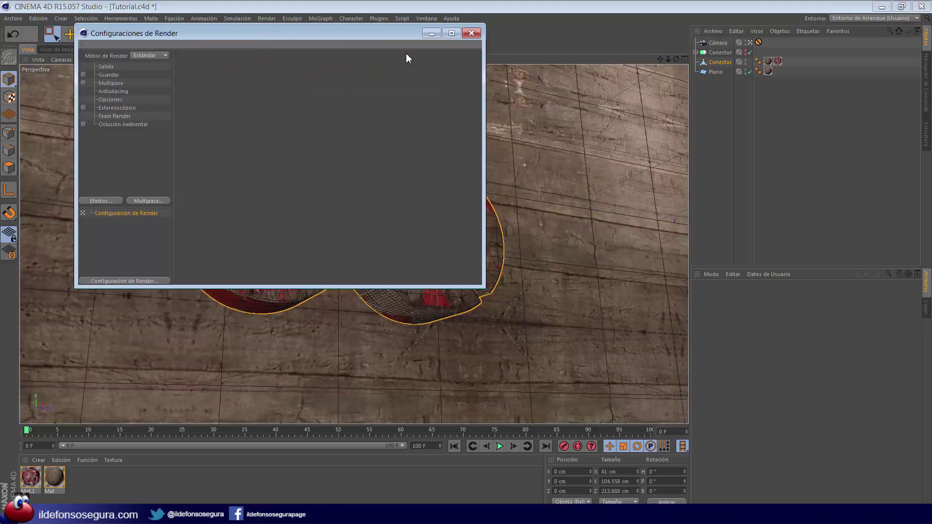
{"action": "left_click", "coordinate": [471, 34]}
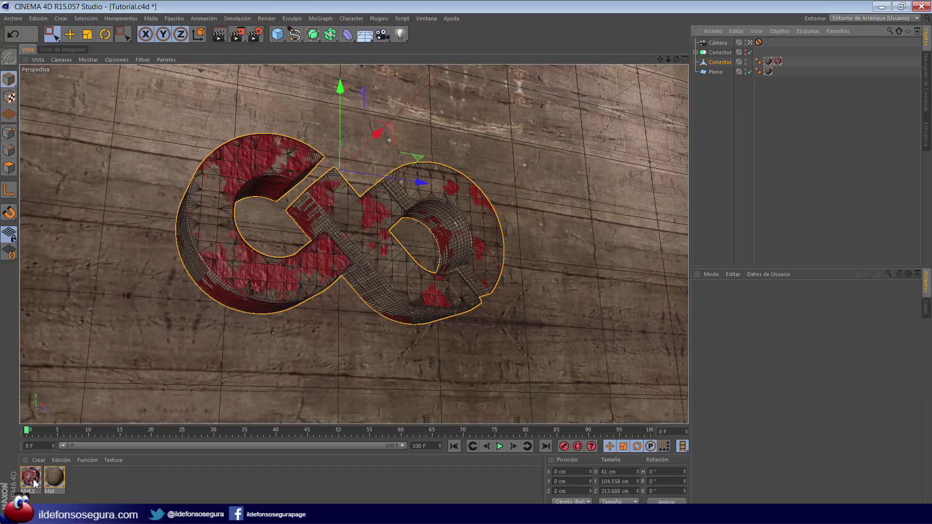
Duplicate the red paint material Mat.1 and open the copy in the material editor, beside the logo
{"action": "left_click_drag", "start_coordinate": [34, 483], "coordinate": [80, 485], "text": "ctrl"}
{"action": "left_click", "coordinate": [78, 481]}
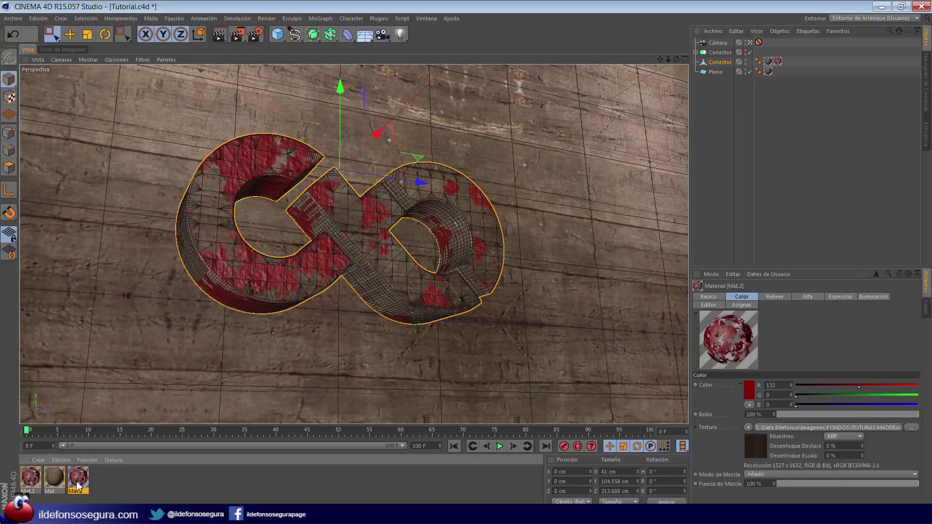
{"action": "double_click", "coordinate": [78, 485]}
{"action": "left_click_drag", "start_coordinate": [297, 67], "coordinate": [680, 78]}
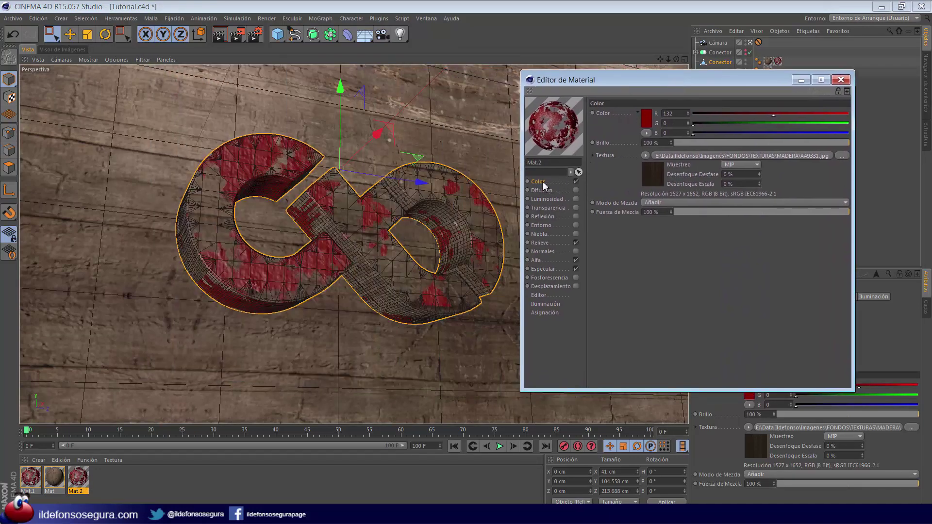
Darken the copied material's color to R 76 and G 13, and set its Fuerza de Mezcla to 12 %
{"action": "double_click", "coordinate": [674, 113]}
{"action": "type", "text": "76"}
{"action": "key", "text": "Tab"}
{"action": "type", "text": "13"}
{"action": "key", "text": "Return"}
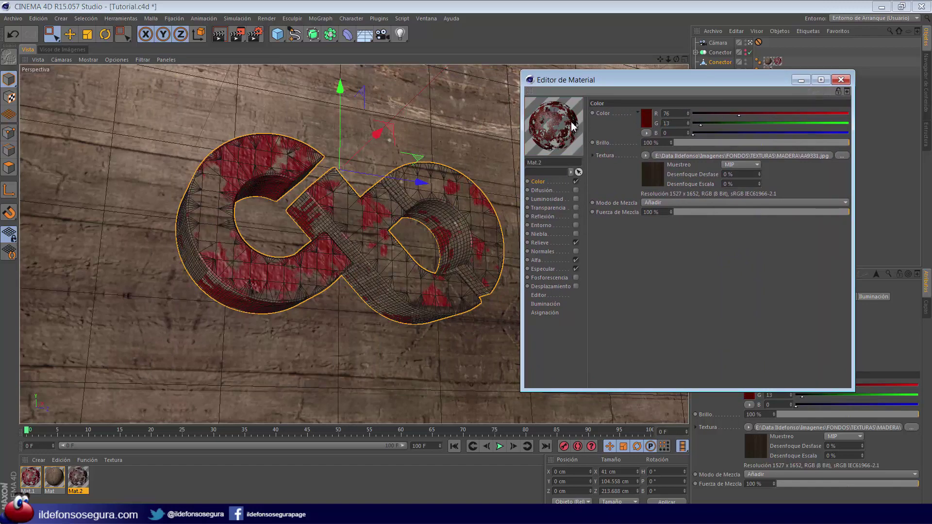
{"action": "double_click", "coordinate": [659, 214]}
{"action": "type", "text": "12"}
{"action": "key", "text": "Return"}
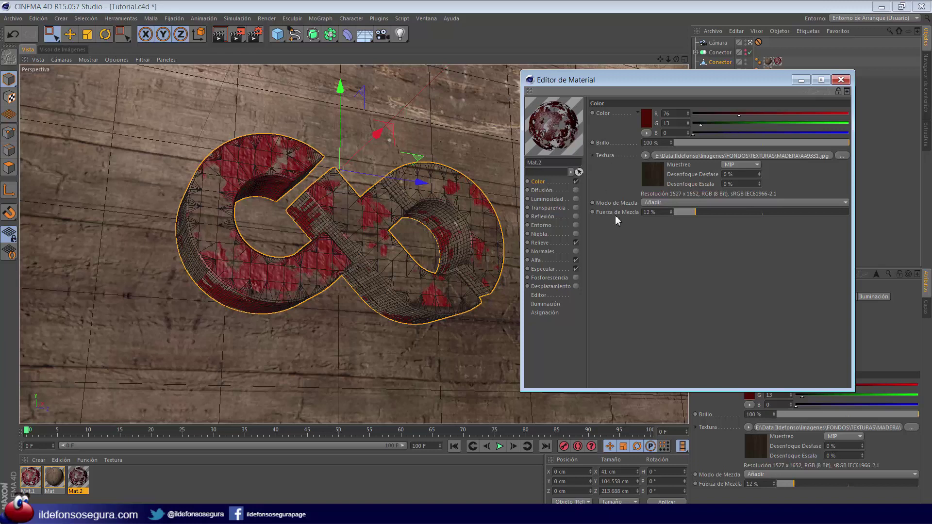
In Mat.2's Alfa Capa shader, copy the Ruido layer's channel and paste it into a new layer above Espectral
{"action": "left_click", "coordinate": [550, 244]}
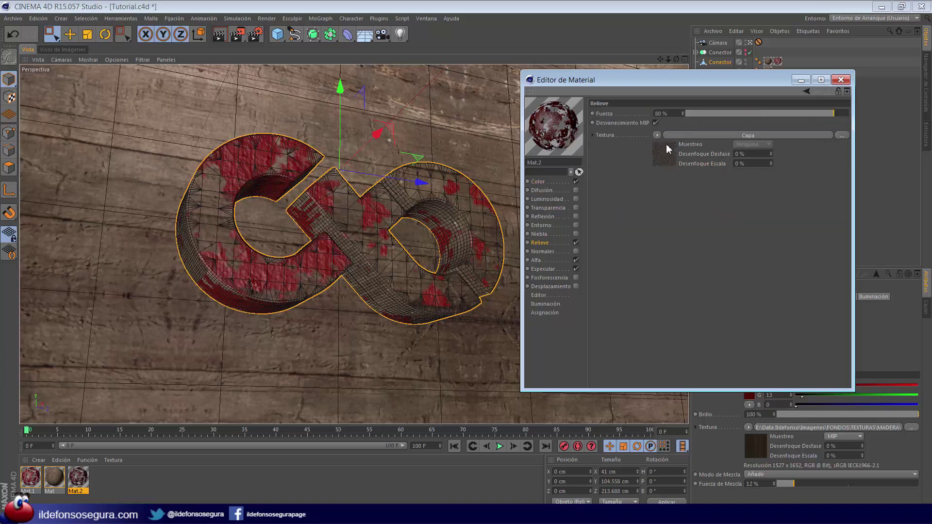
{"action": "left_click", "coordinate": [558, 261]}
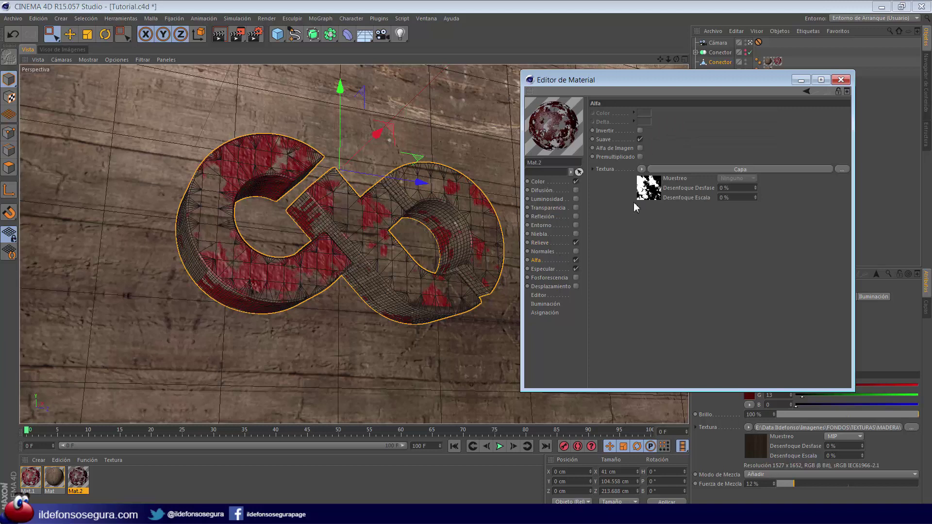
{"action": "left_click", "coordinate": [665, 172]}
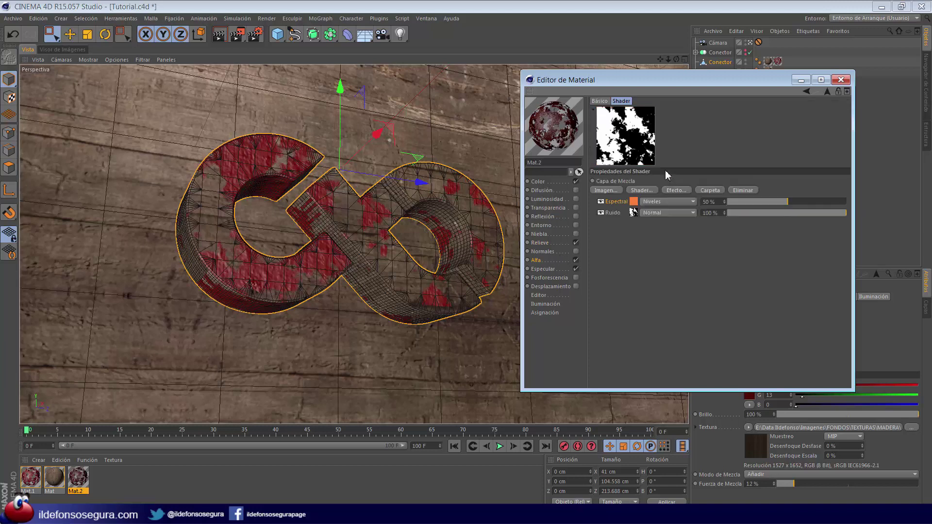
{"action": "left_click", "coordinate": [633, 214]}
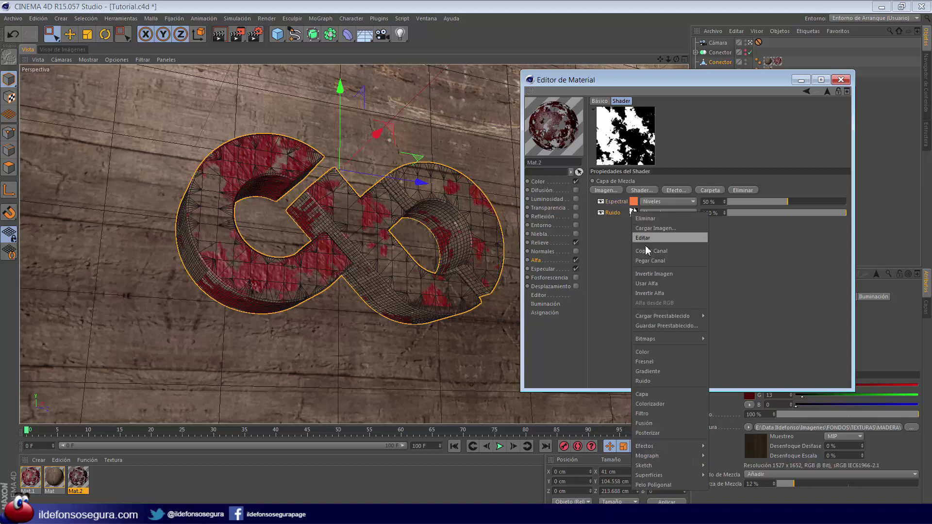
{"action": "left_click", "coordinate": [648, 262]}
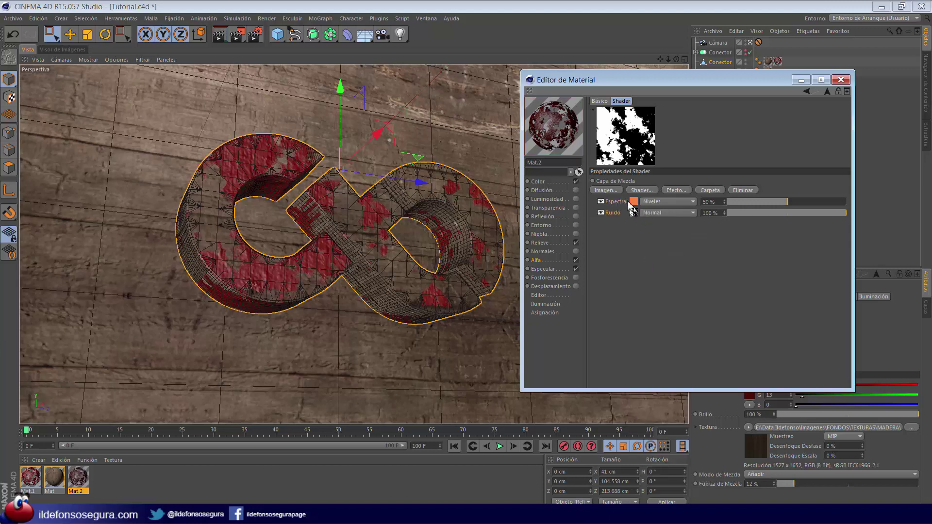
{"action": "left_click", "coordinate": [639, 191]}
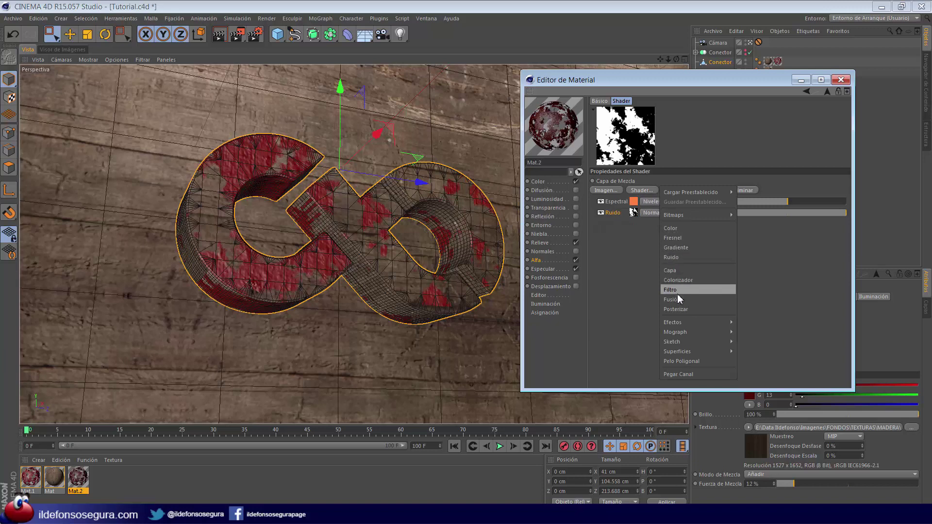
{"action": "left_click", "coordinate": [678, 280]}
{"action": "right_click", "coordinate": [634, 203]}
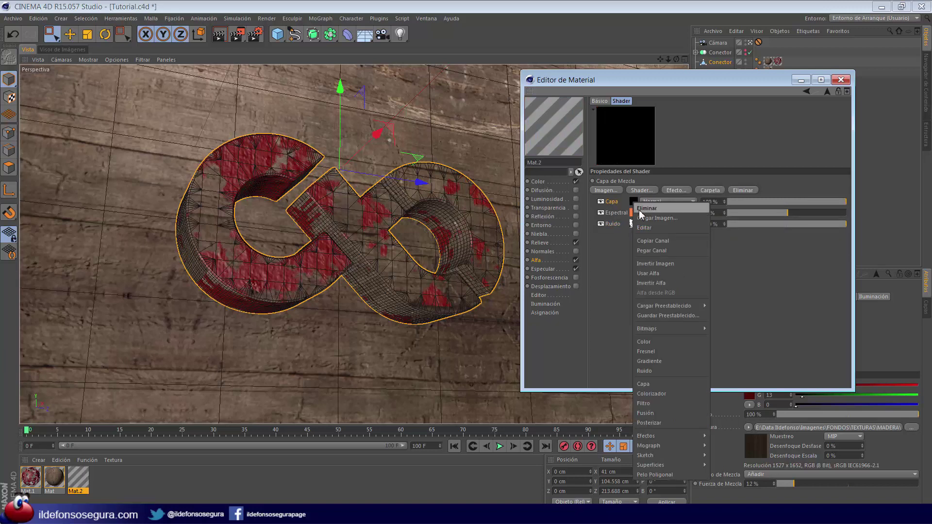
{"action": "left_click", "coordinate": [653, 250]}
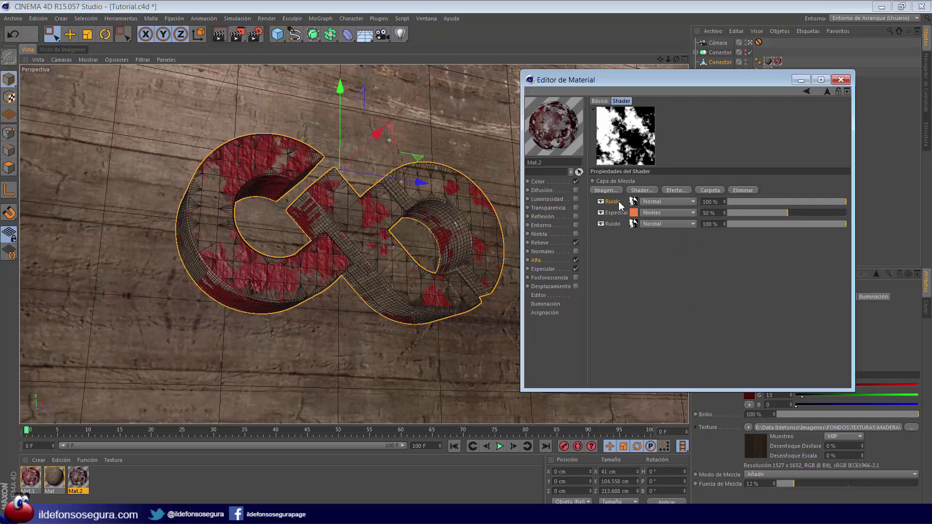
Invert the image of the uppermost Ruido layer in Mat.2's alpha shader and set its blend mode to Diferencia
{"action": "right_click", "coordinate": [620, 205]}
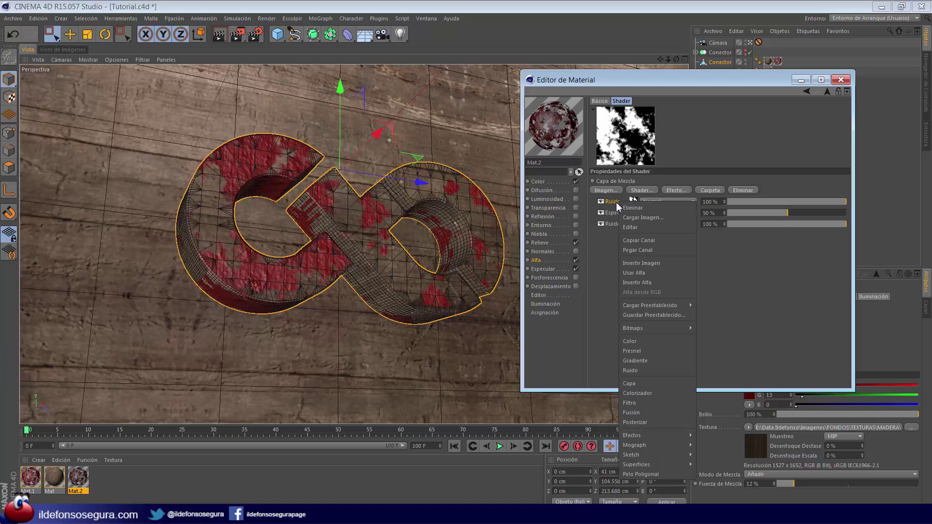
{"action": "left_click", "coordinate": [636, 263]}
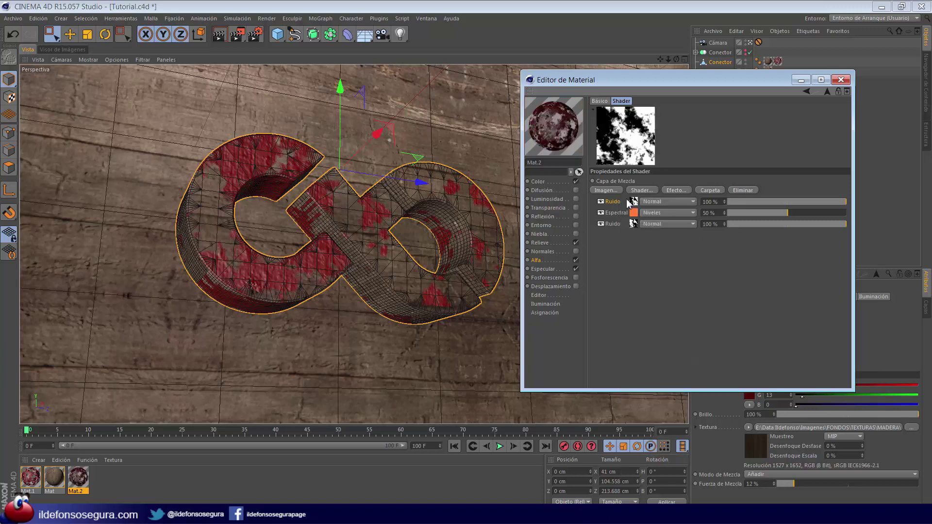
{"action": "left_click", "coordinate": [654, 203]}
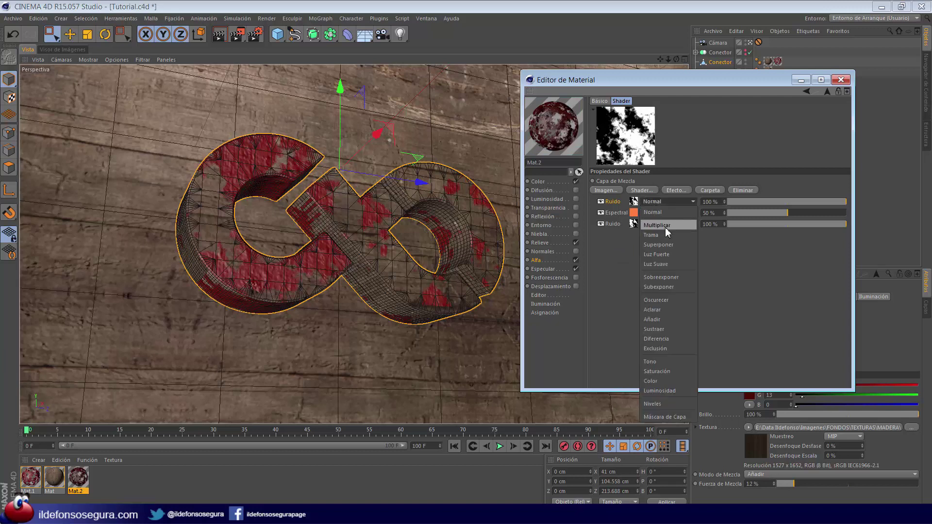
{"action": "left_click", "coordinate": [656, 339]}
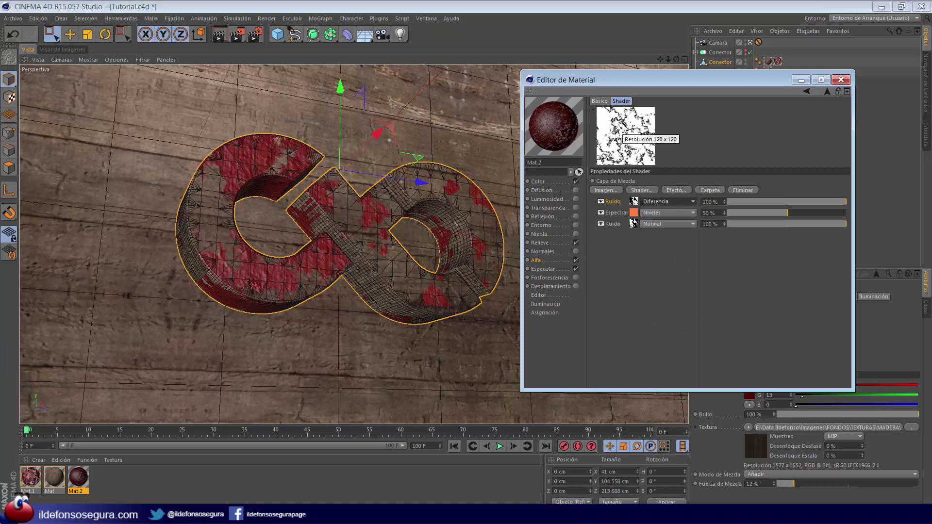
Set the Escala Relativa of the uppermost Ruido layer to 105 % on all three axes and return to the layer list
{"action": "left_click", "coordinate": [635, 202]}
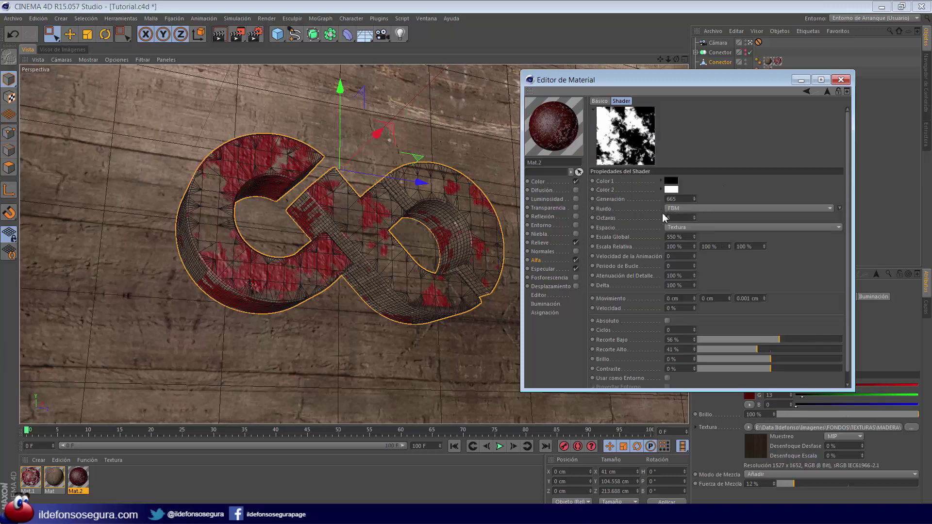
{"action": "double_click", "coordinate": [679, 246]}
{"action": "type", "text": "105"}
{"action": "key", "text": "Tab"}
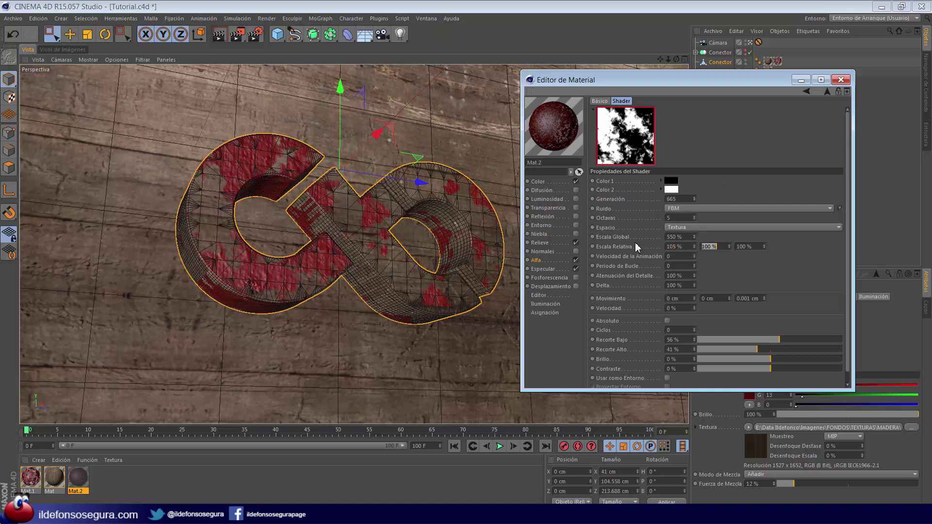
{"action": "type", "text": "105"}
{"action": "key", "text": "Tab"}
{"action": "type", "text": "105"}
{"action": "key", "text": "Tab"}
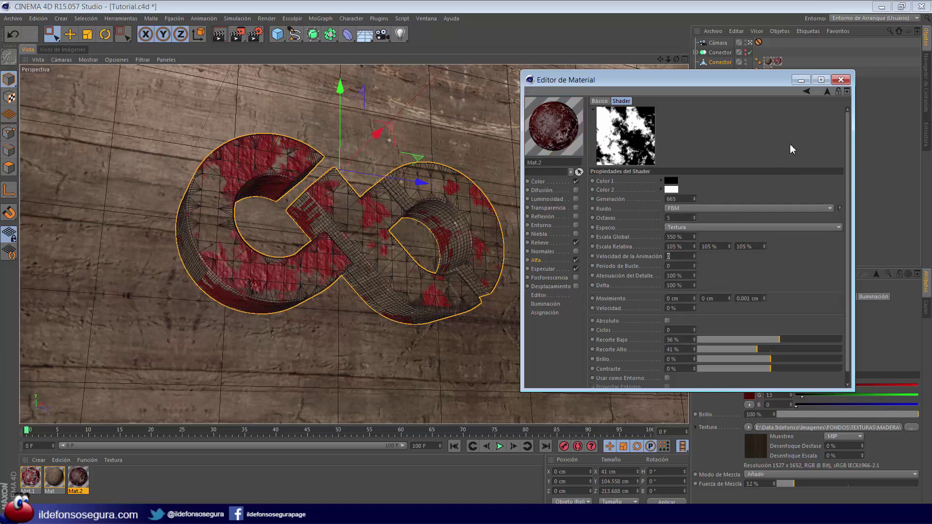
{"action": "left_click", "coordinate": [807, 92]}
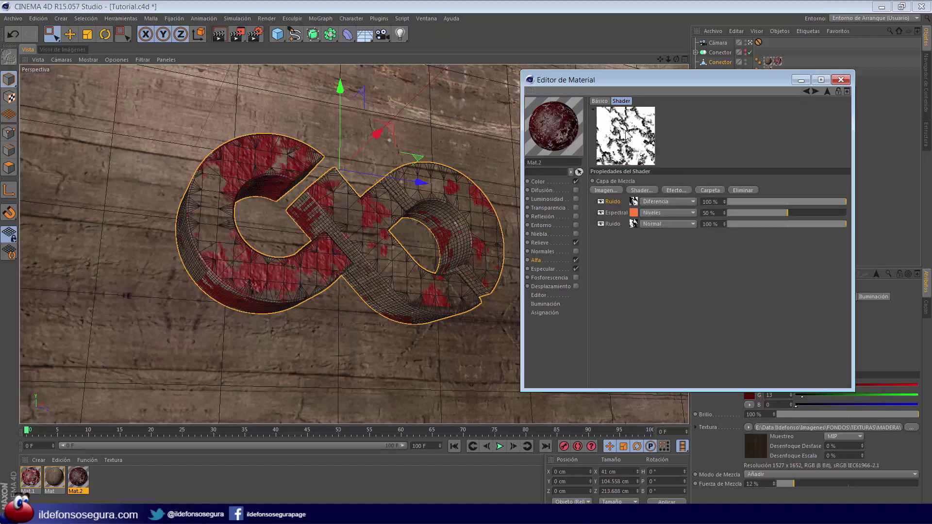
Apply Mat.2 to the polygonal Conector object and set its texture projection to Cúbica
{"action": "left_click_drag", "start_coordinate": [655, 80], "coordinate": [415, 99]}
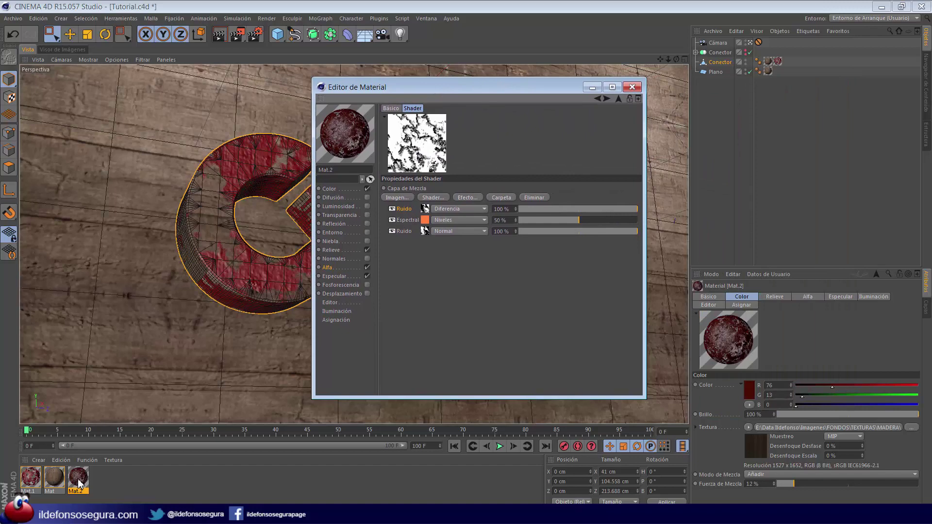
{"action": "left_click_drag", "start_coordinate": [76, 482], "coordinate": [733, 62]}
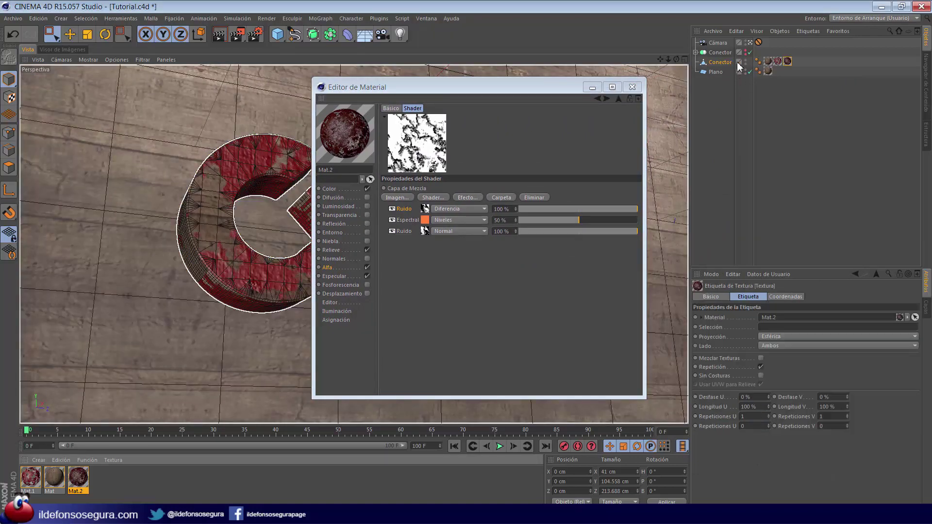
{"action": "left_click_drag", "start_coordinate": [512, 87], "coordinate": [566, 78]}
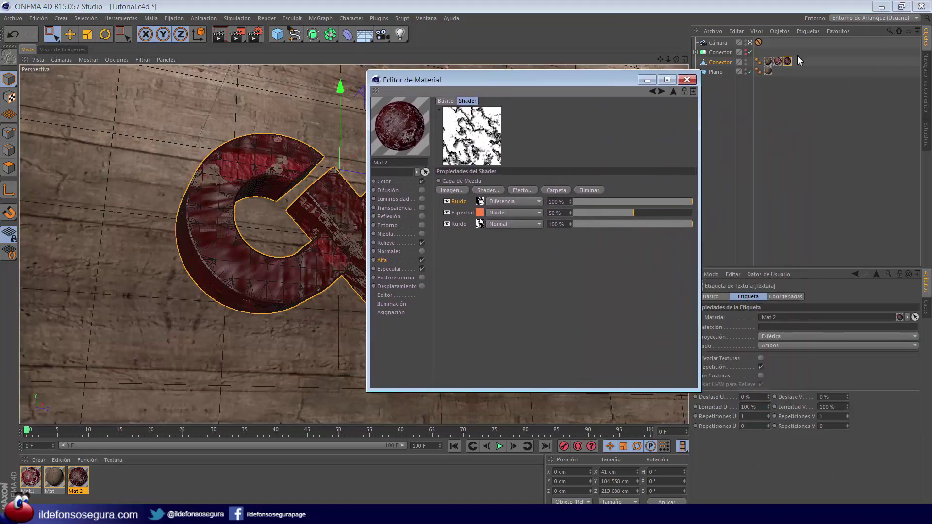
{"action": "left_click", "coordinate": [771, 337]}
{"action": "left_click", "coordinate": [771, 375]}
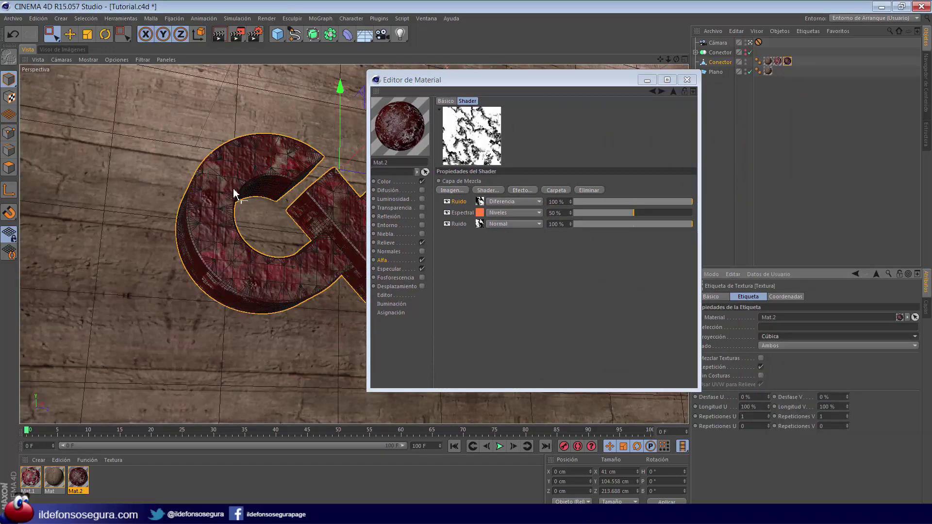
Enable Invertir in Mat.2's Alfa channel, keeping Suave on
{"action": "left_click", "coordinate": [653, 91]}
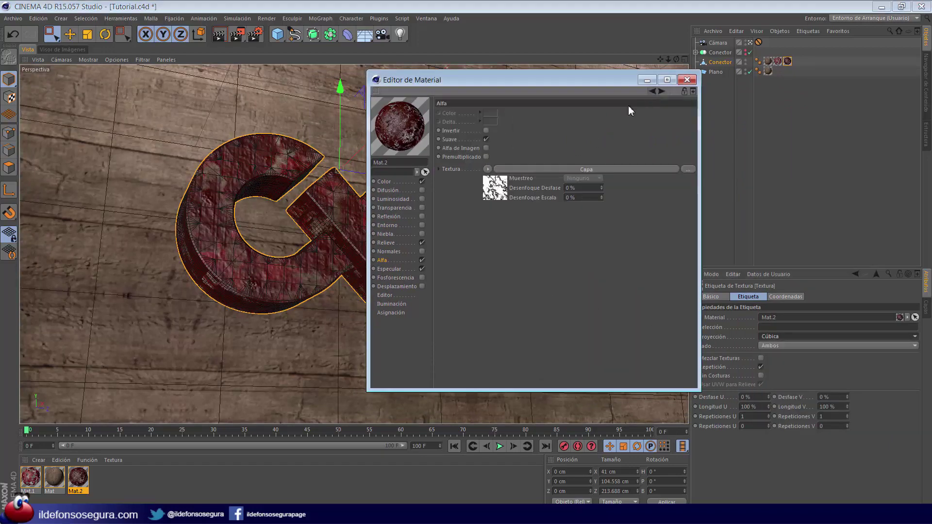
{"action": "left_click", "coordinate": [486, 130]}
{"action": "left_click", "coordinate": [486, 139]}
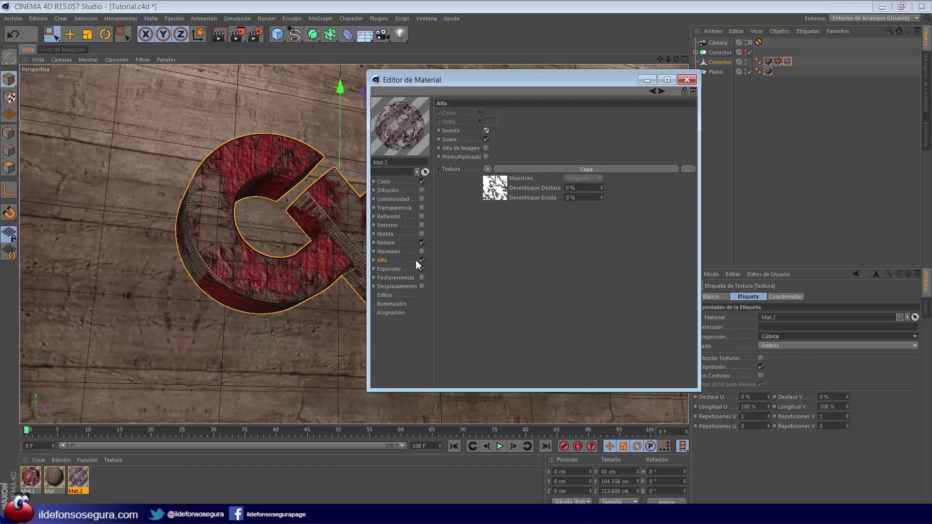
Enable Mat.2's Desplazamiento channel and load AA9331.jpg as its texture without copying the image to the document folder
{"action": "left_click", "coordinate": [397, 268]}
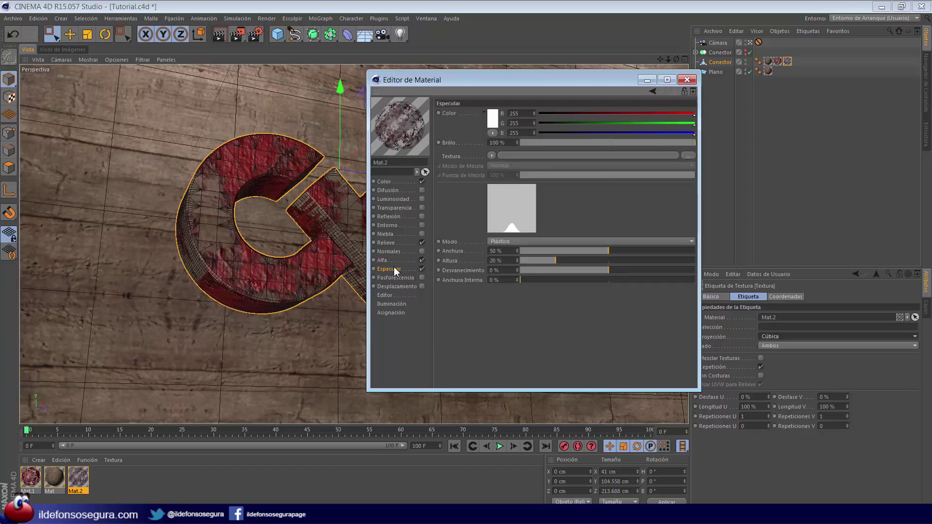
{"action": "left_click", "coordinate": [422, 286]}
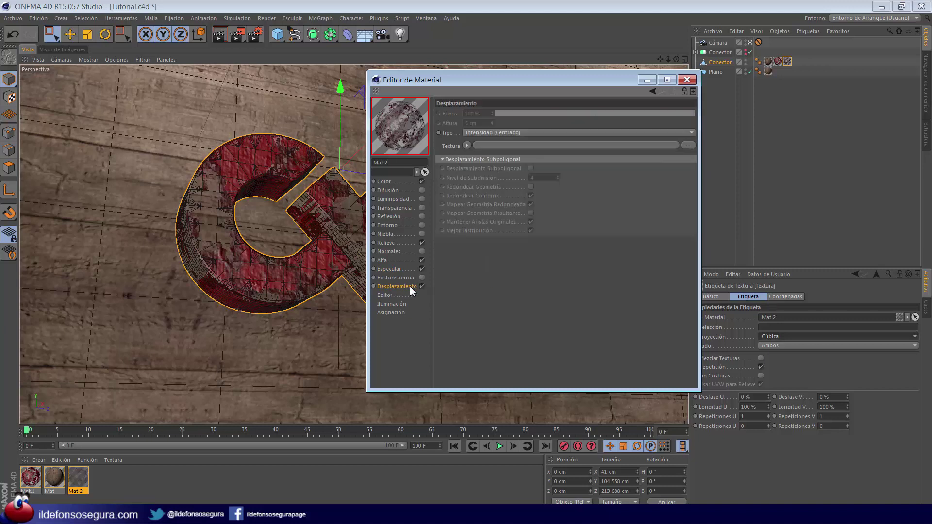
{"action": "left_click", "coordinate": [468, 147]}
{"action": "left_click", "coordinate": [485, 164]}
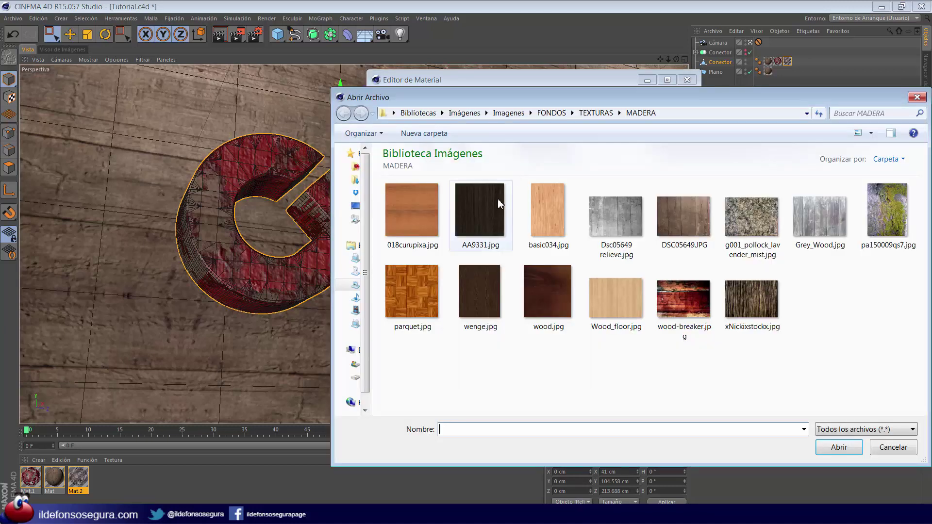
{"action": "left_click", "coordinate": [485, 218]}
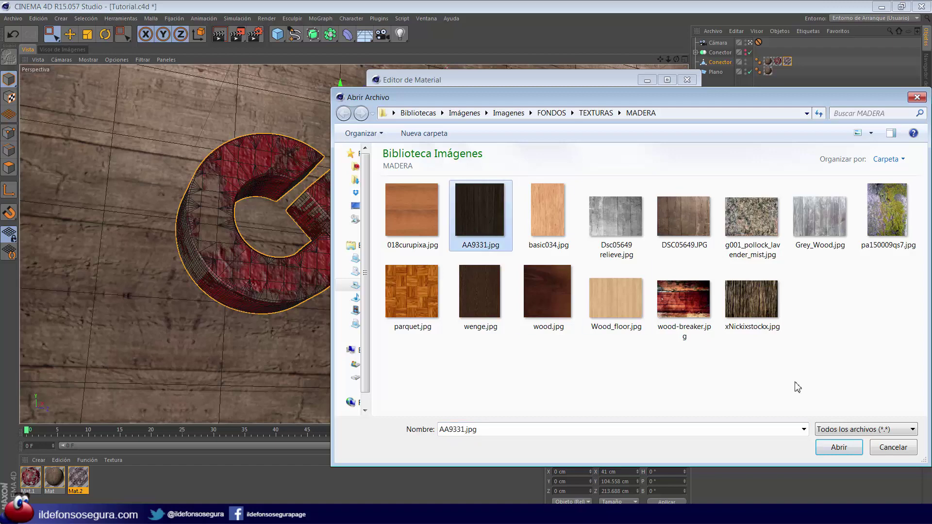
{"action": "left_click", "coordinate": [840, 446]}
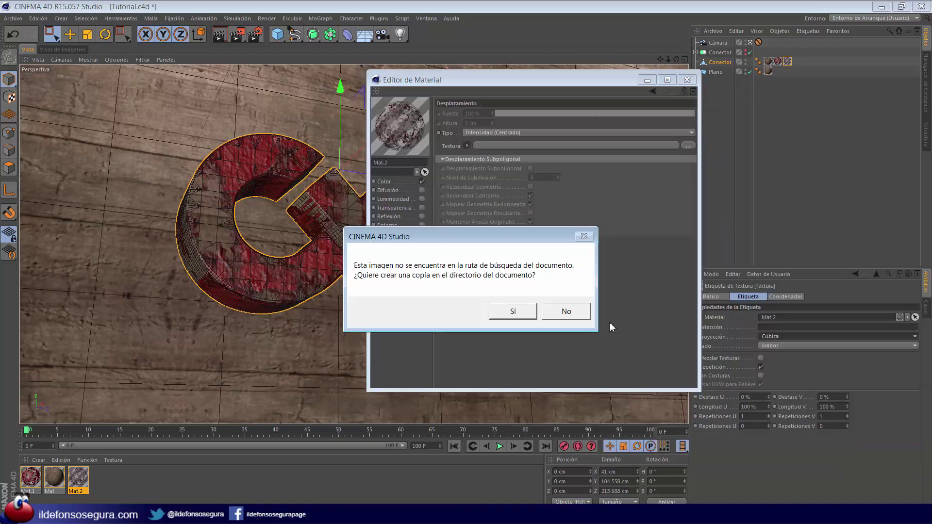
{"action": "left_click", "coordinate": [565, 311]}
Set the displacement Altura to 0.09 cm and enable Desplazamiento Subpoligonal for Mat.2
{"action": "double_click", "coordinate": [474, 123]}
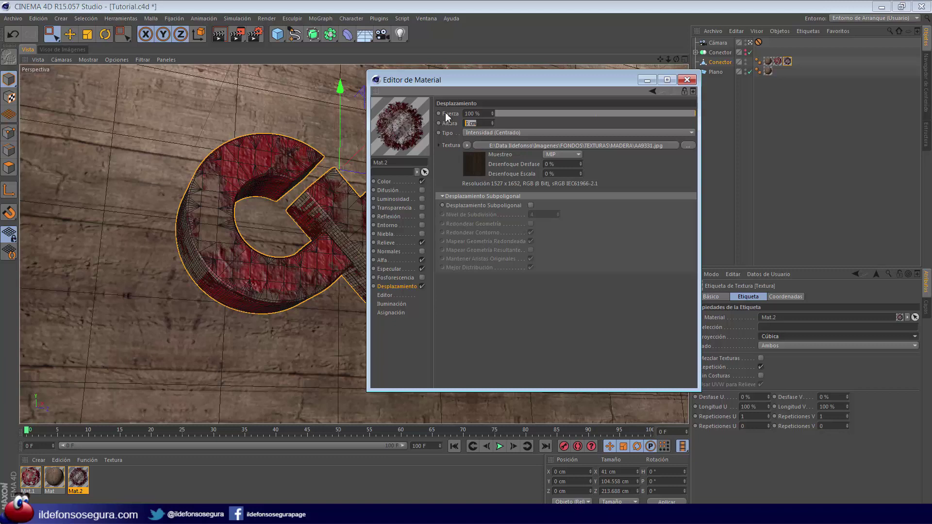
{"action": "type", "text": "0"}
{"action": "key", "text": "Return"}
{"action": "type", "text": ",05"}
{"action": "left_click", "coordinate": [531, 204]}
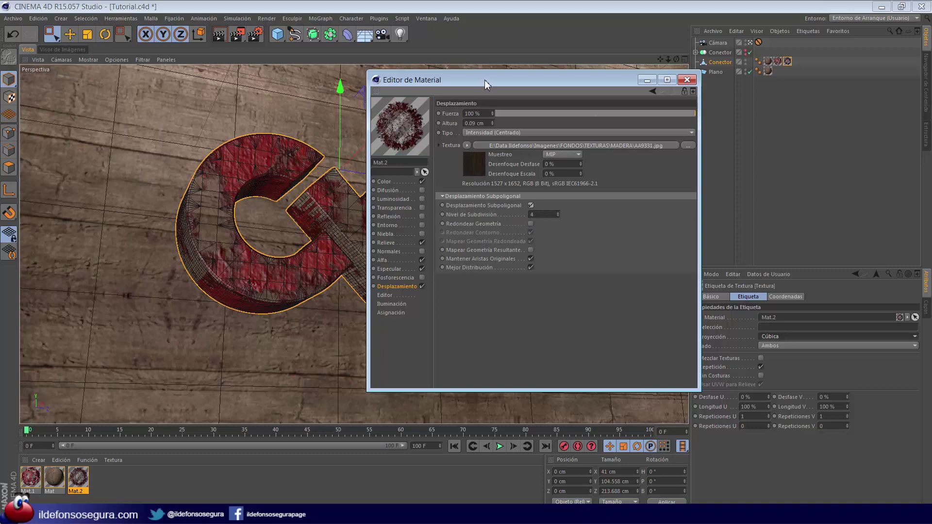
Render the view to examine the displaced paint on the whole logo, and close the material editor
{"action": "left_click_drag", "start_coordinate": [484, 80], "coordinate": [542, 86]}
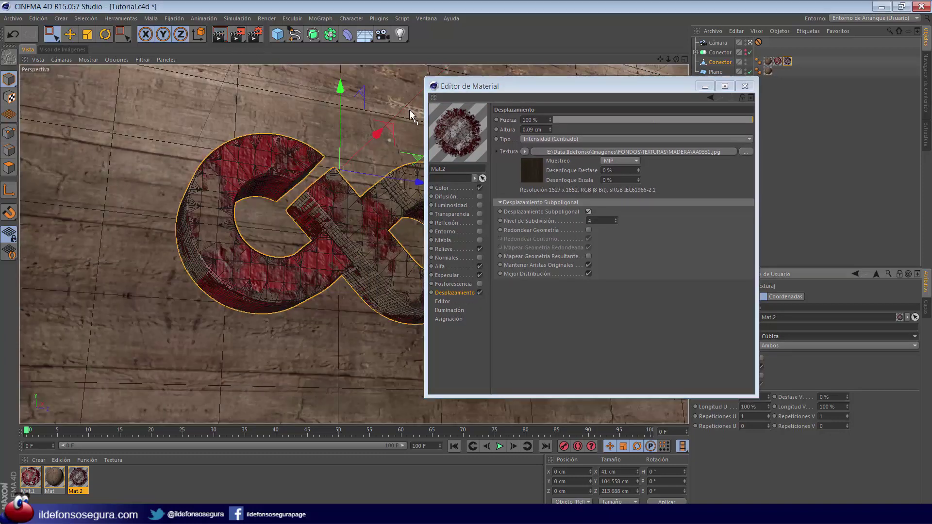
{"action": "key", "text": "ctrl+r"}
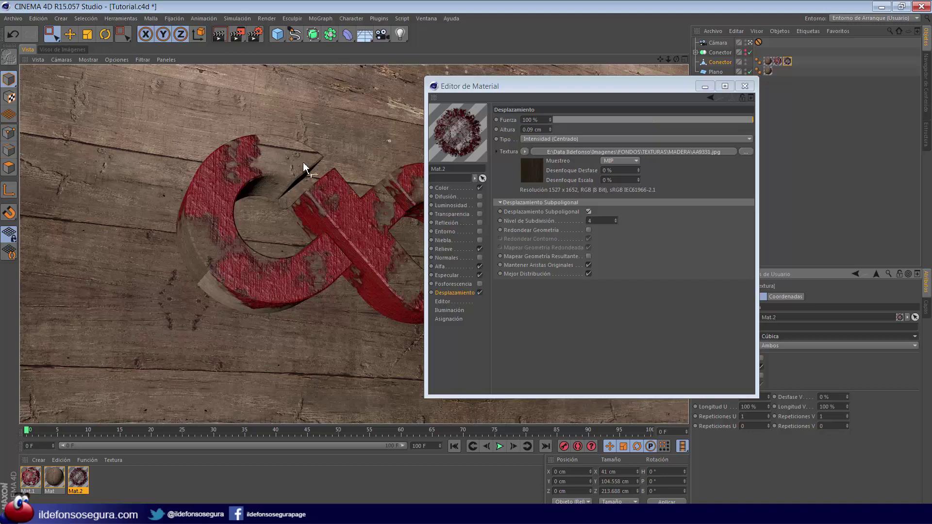
{"action": "left_click_drag", "start_coordinate": [531, 89], "coordinate": [656, 99]}
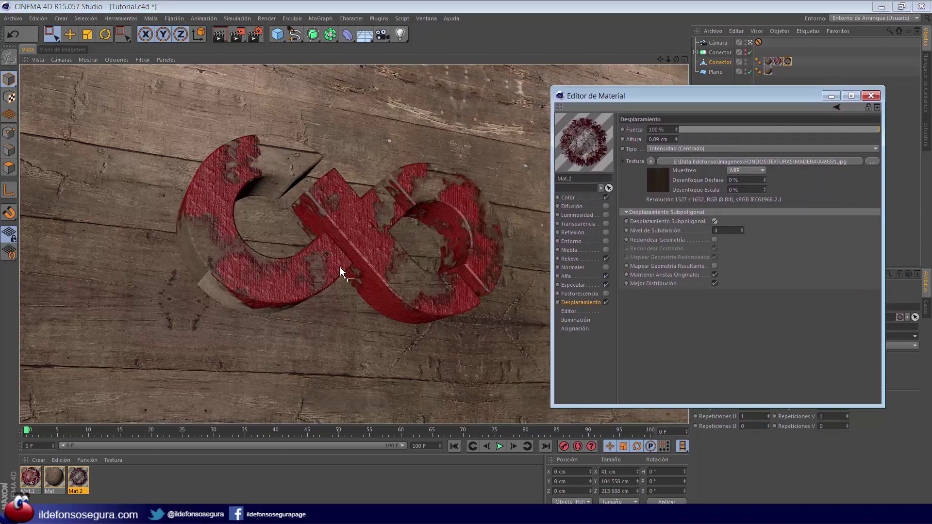
{"action": "left_click", "coordinate": [870, 96]}
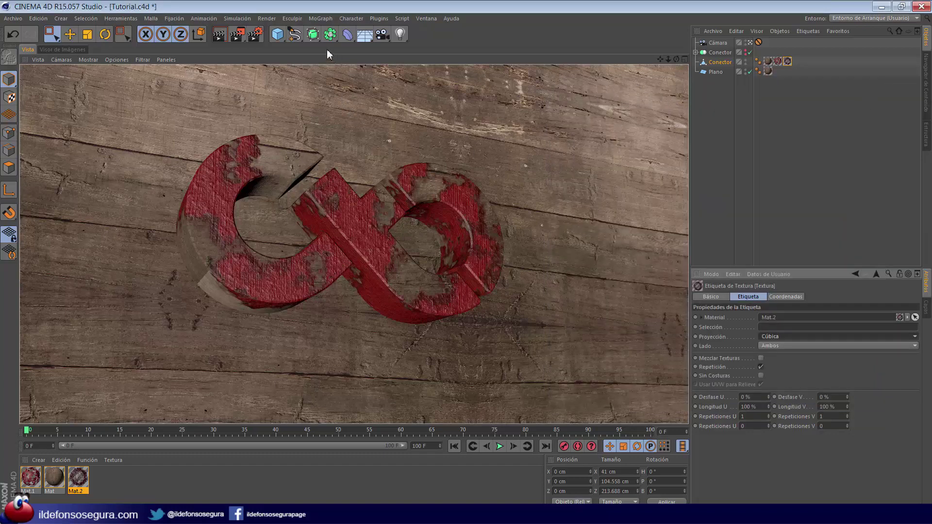
Add a Subdivisión Superficie object, place the polygonal Conector inside it, and render the view
{"action": "left_click", "coordinate": [315, 35]}
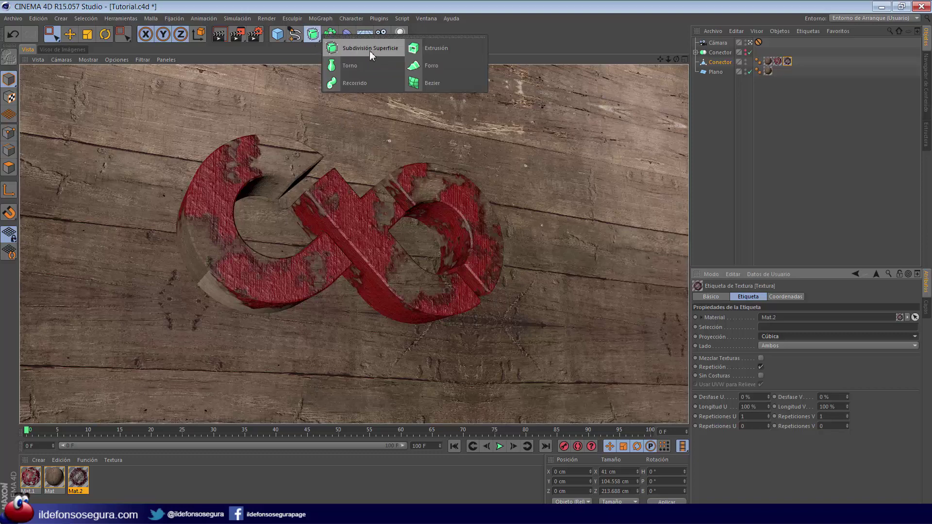
{"action": "left_click", "coordinate": [369, 51]}
{"action": "left_click_drag", "start_coordinate": [743, 43], "coordinate": [741, 80]}
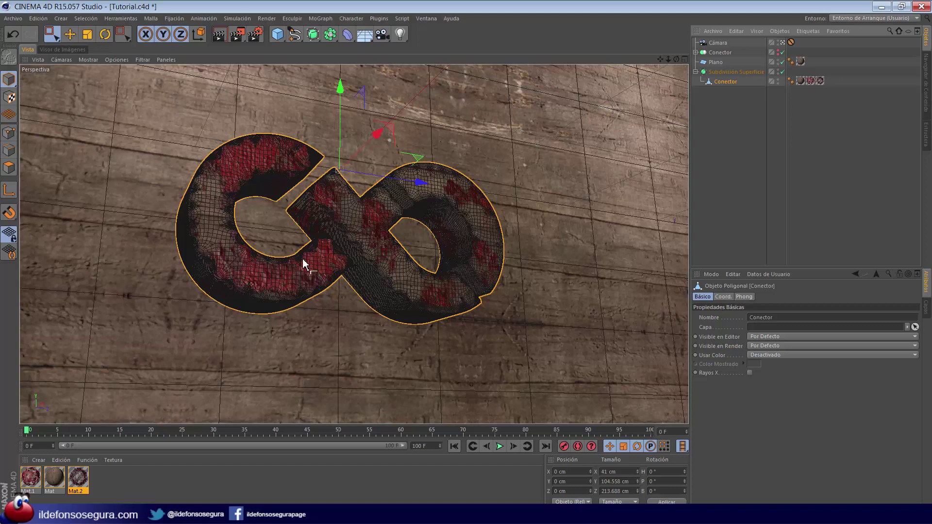
{"action": "key", "text": "ctrl+r"}
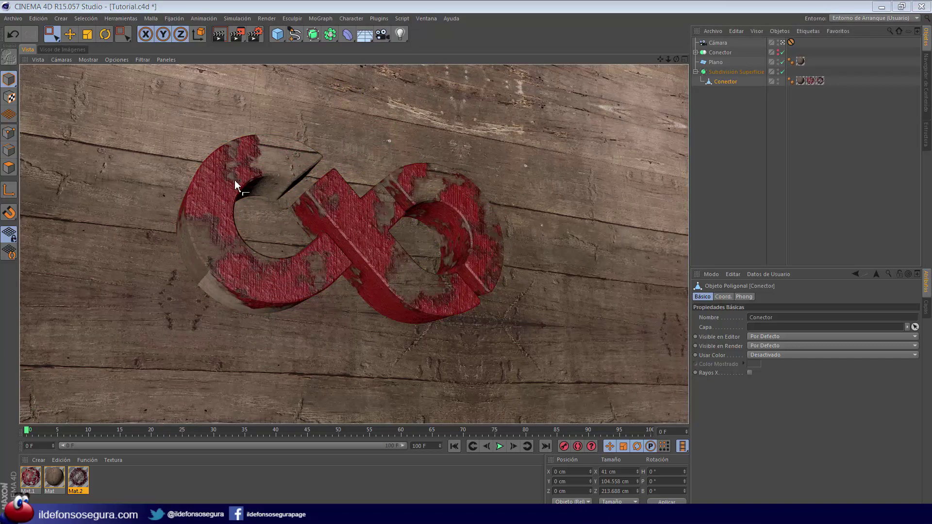
Turn on Oclusión Ambiental in the render settings and disable the Desplazamiento channel of Mat.2
{"action": "left_click", "coordinate": [255, 35]}
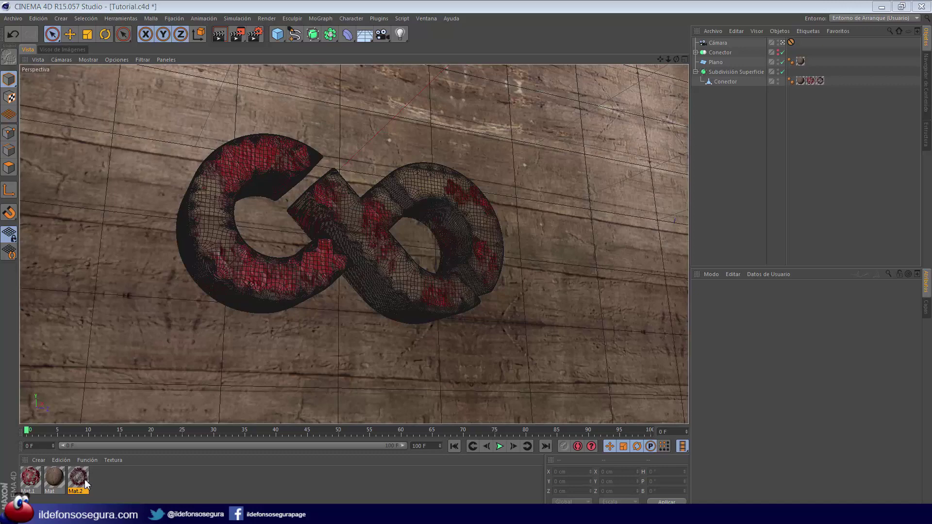
{"action": "double_click", "coordinate": [85, 481]}
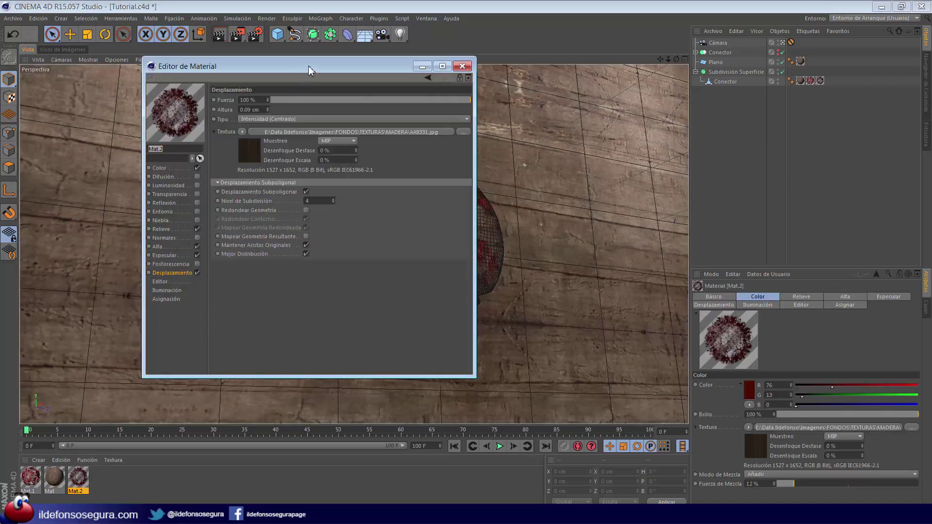
{"action": "left_click_drag", "start_coordinate": [309, 69], "coordinate": [396, 78]}
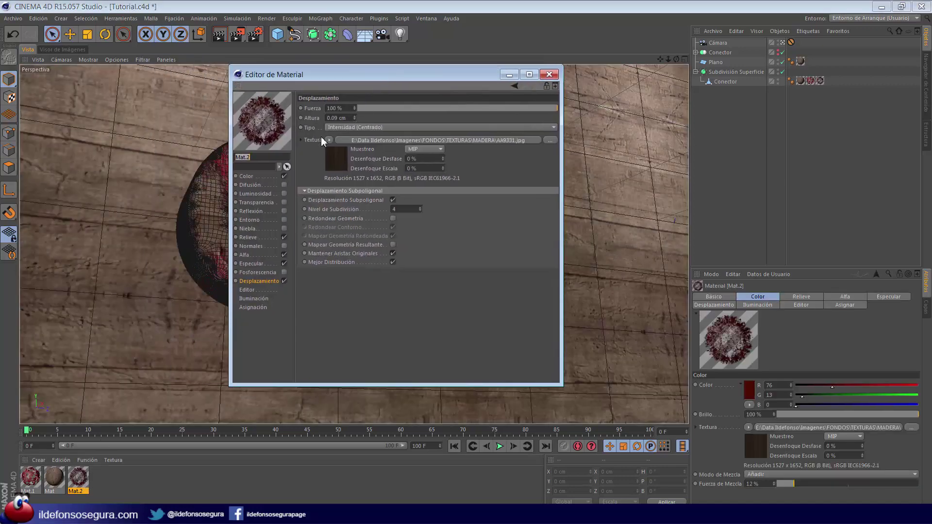
{"action": "left_click", "coordinate": [284, 280]}
{"action": "left_click", "coordinate": [547, 76]}
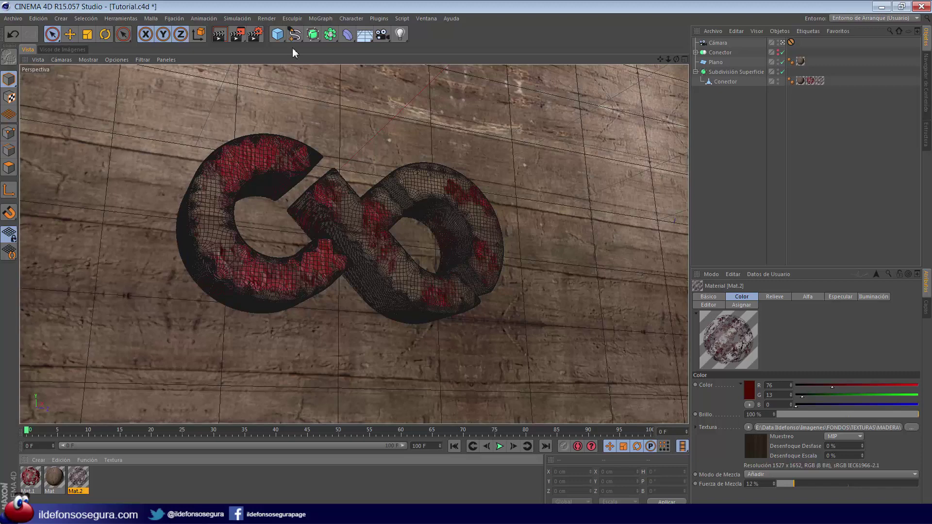
Check the active effects in the render settings, and switch off the Subdivisión Superficie object
{"action": "left_click", "coordinate": [254, 35]}
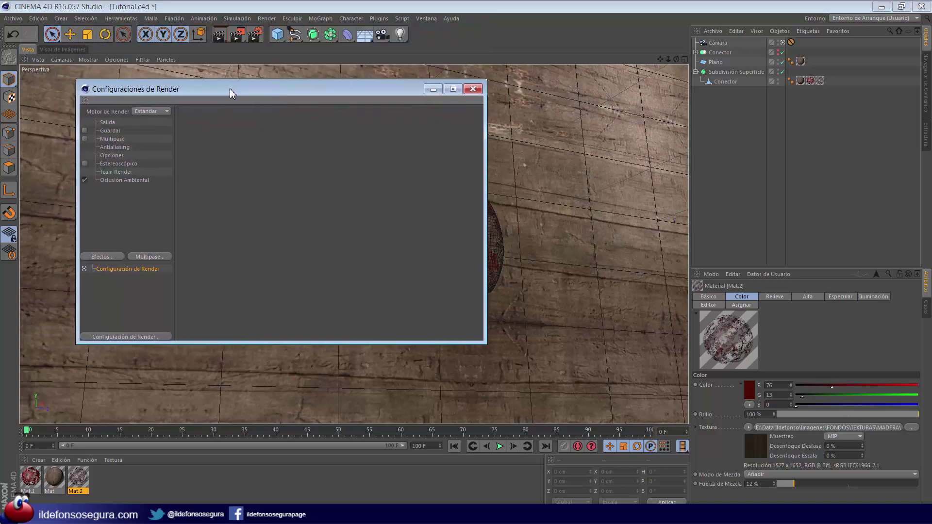
{"action": "left_click", "coordinate": [473, 89]}
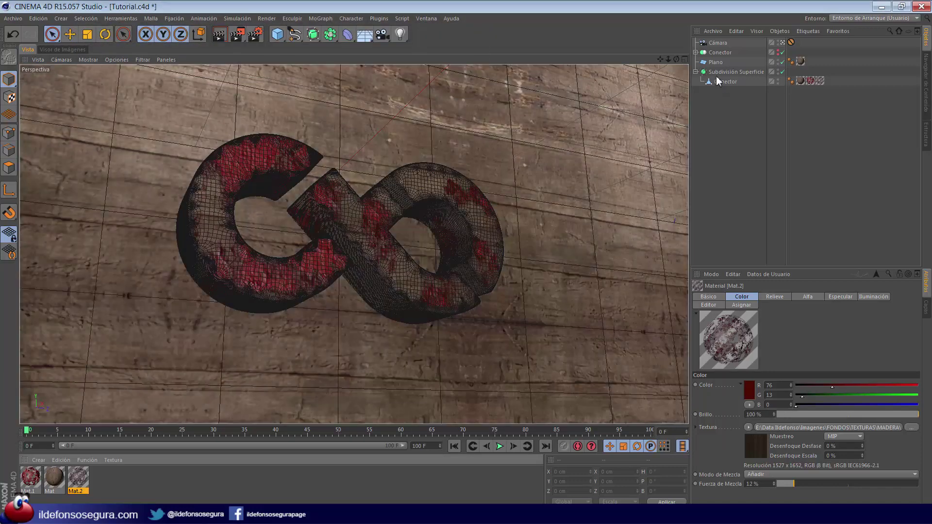
{"action": "left_click", "coordinate": [782, 72]}
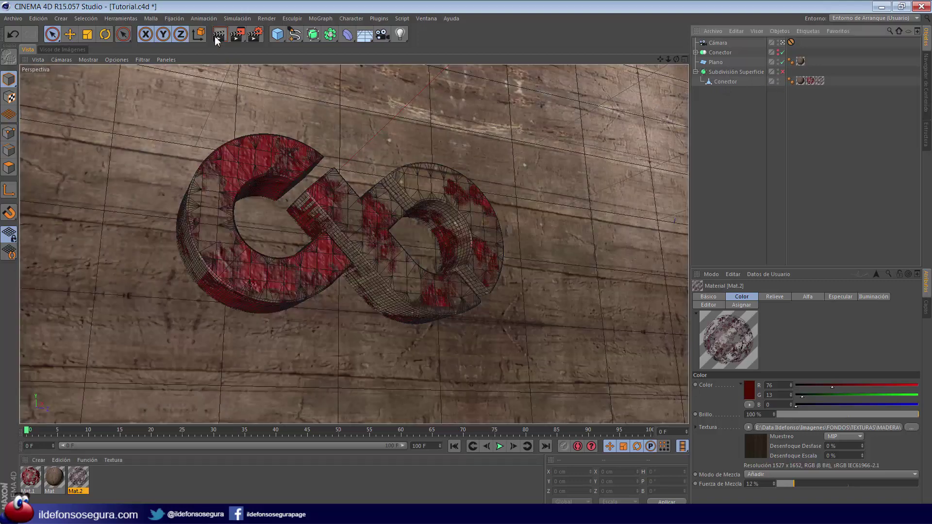
Render the view, and add a light in front of the wood wall at about X 257, Y -83, Z 65 cm
{"action": "left_click", "coordinate": [218, 35]}
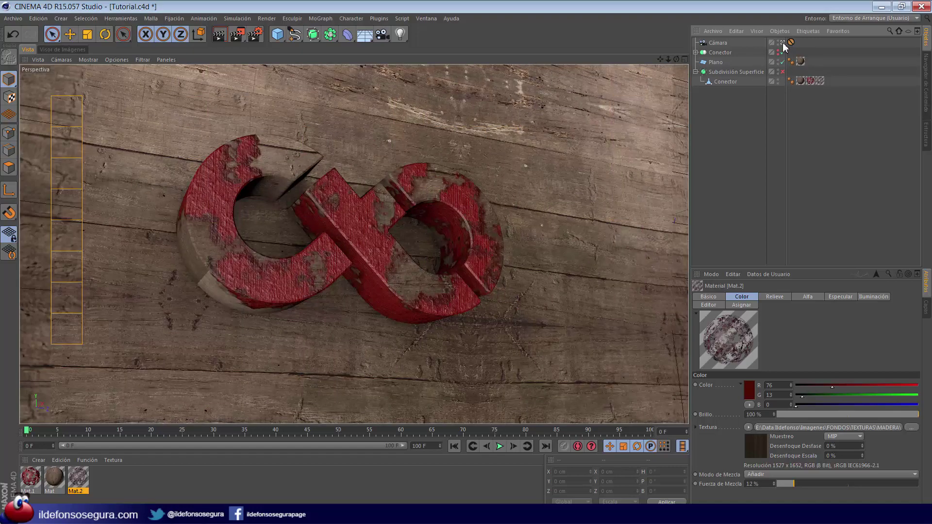
{"action": "left_click_drag", "start_coordinate": [417, 209], "coordinate": [466, 266], "text": "alt"}
{"action": "left_click_drag", "start_coordinate": [400, 34], "coordinate": [427, 45]}
{"action": "left_click_drag", "start_coordinate": [319, 189], "coordinate": [454, 292]}
{"action": "left_click_drag", "start_coordinate": [676, 59], "coordinate": [288, 157]}
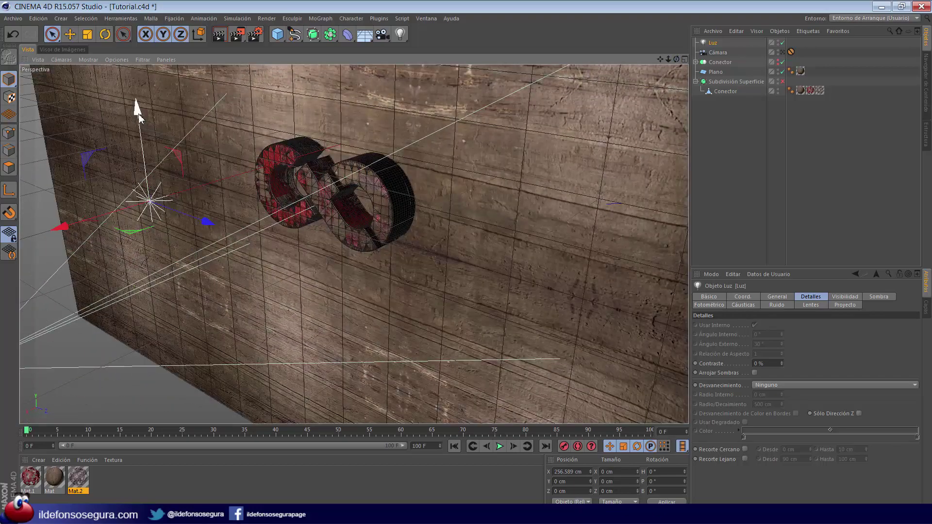
{"action": "left_click_drag", "start_coordinate": [139, 112], "coordinate": [148, 207]}
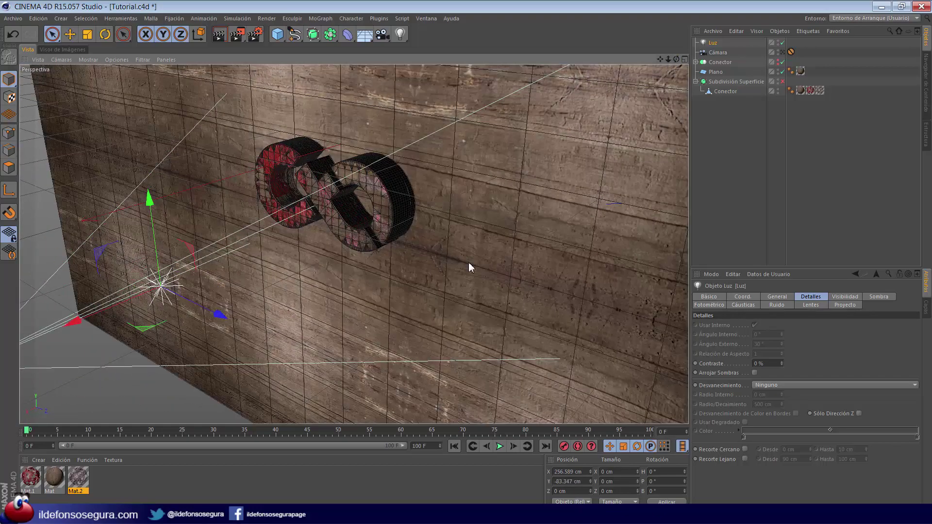
{"action": "left_click_drag", "start_coordinate": [468, 262], "coordinate": [466, 262]}
{"action": "left_click_drag", "start_coordinate": [376, 274], "coordinate": [444, 280]}
{"action": "left_click_drag", "start_coordinate": [676, 60], "coordinate": [467, 262]}
{"action": "left_click_drag", "start_coordinate": [533, 189], "coordinate": [548, 191]}
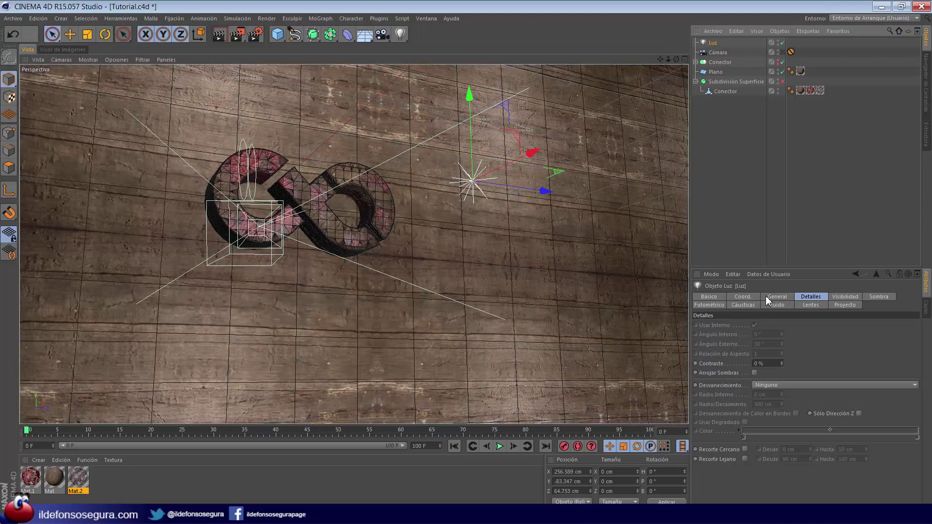
Set the new light's shadow to Mapa de Sombras (Suave) and its contrast to -85 %
{"action": "left_click", "coordinate": [775, 297]}
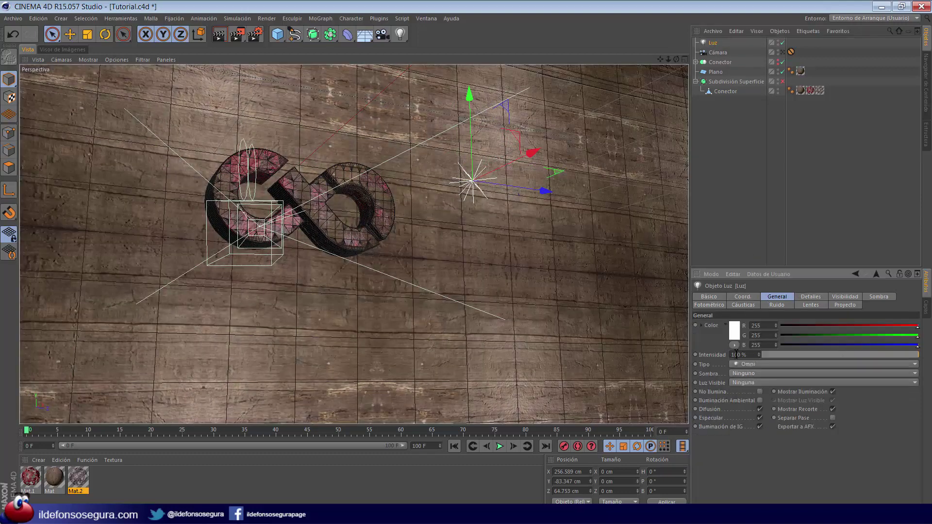
{"action": "left_click", "coordinate": [744, 374]}
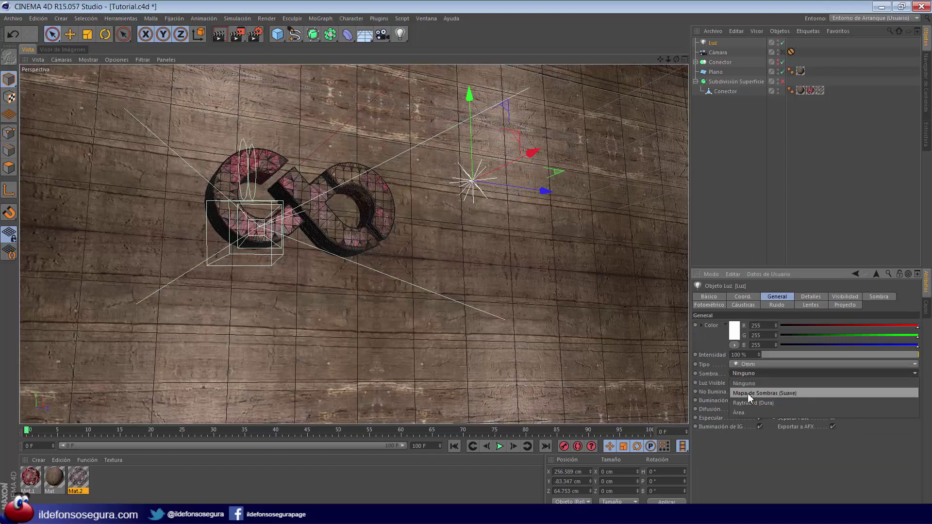
{"action": "left_click", "coordinate": [747, 393]}
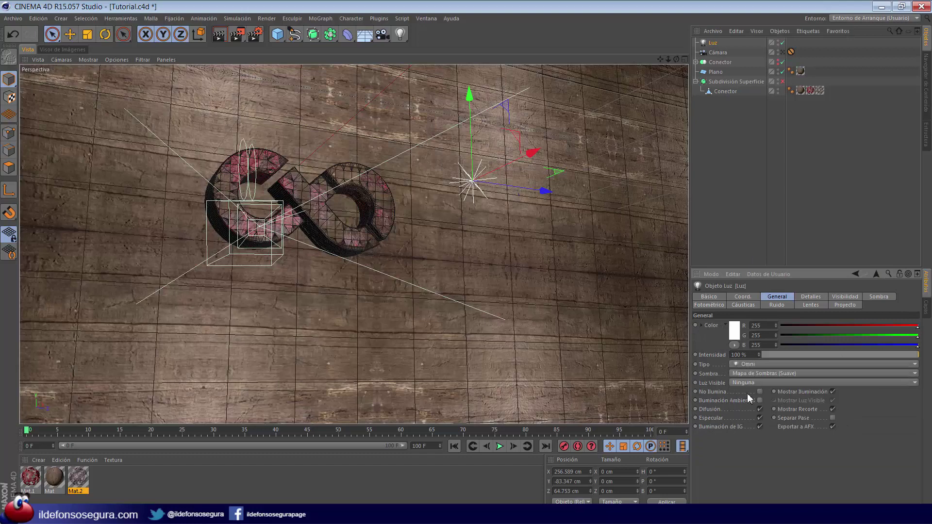
{"action": "left_click", "coordinate": [817, 298]}
{"action": "left_click", "coordinate": [770, 365]}
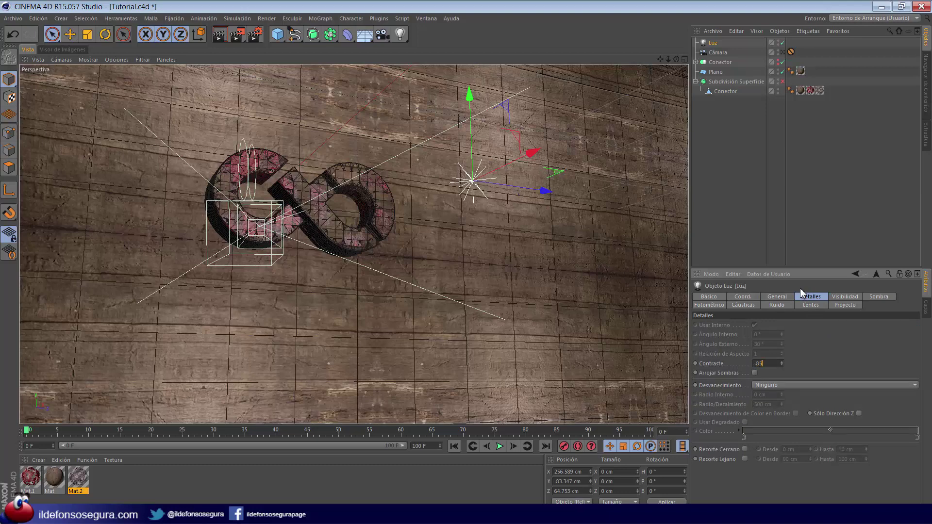
{"action": "type", "text": "-85"}
{"action": "key", "text": "Return"}
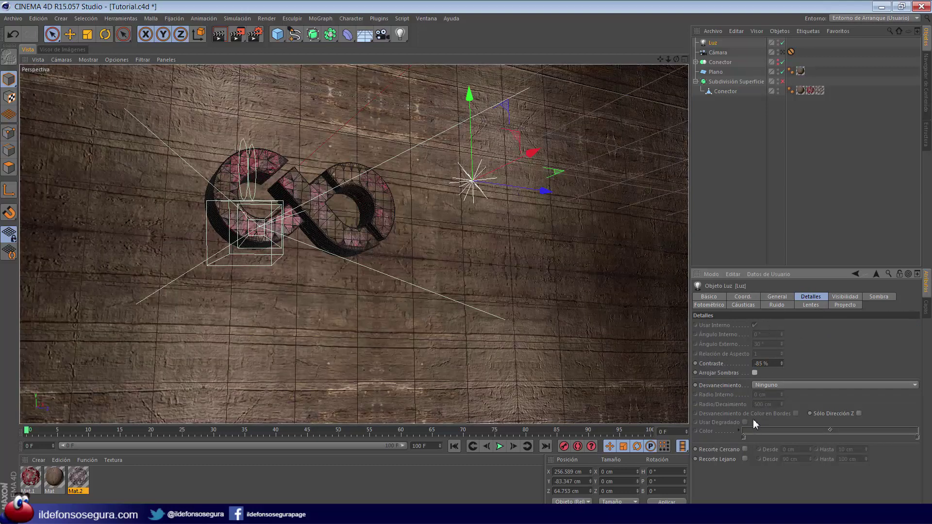
Give the light a Cuadrado Inverso (Físicamente Perfecto) falloff with a Radio/Decaimiento of 345 cm
{"action": "left_click", "coordinate": [765, 385]}
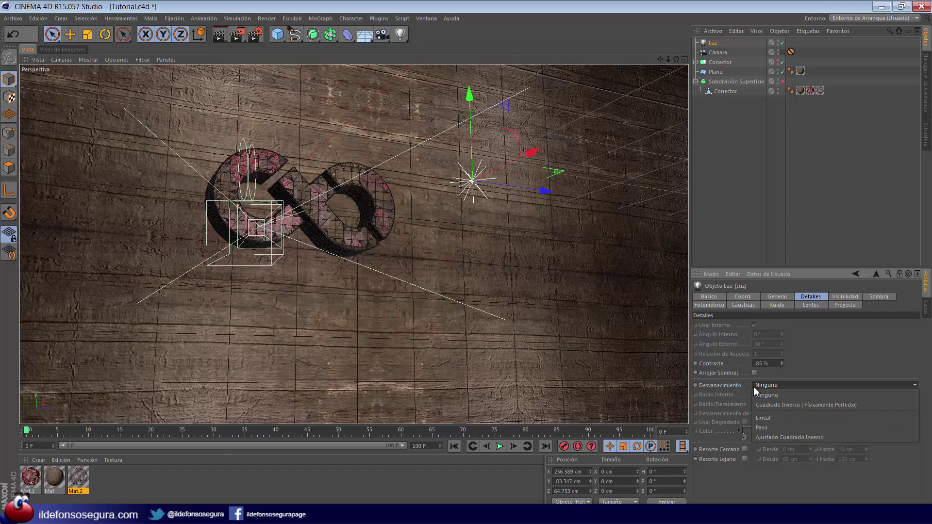
{"action": "left_click", "coordinate": [784, 406]}
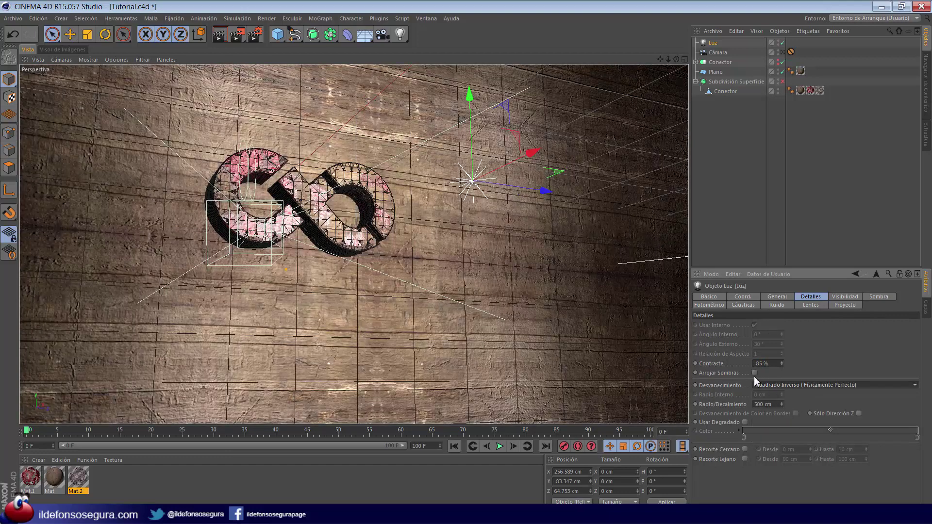
{"action": "left_click", "coordinate": [773, 406]}
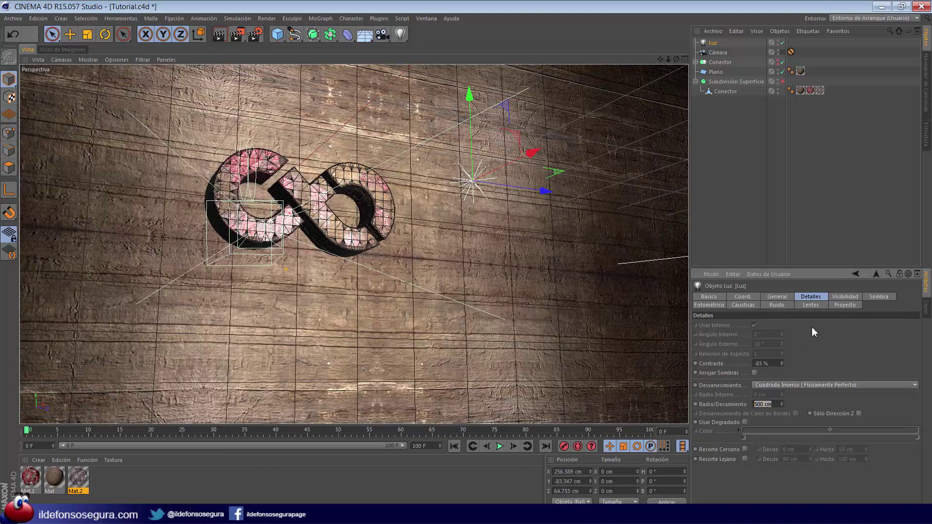
{"action": "type", "text": "345"}
{"action": "key", "text": "Return"}
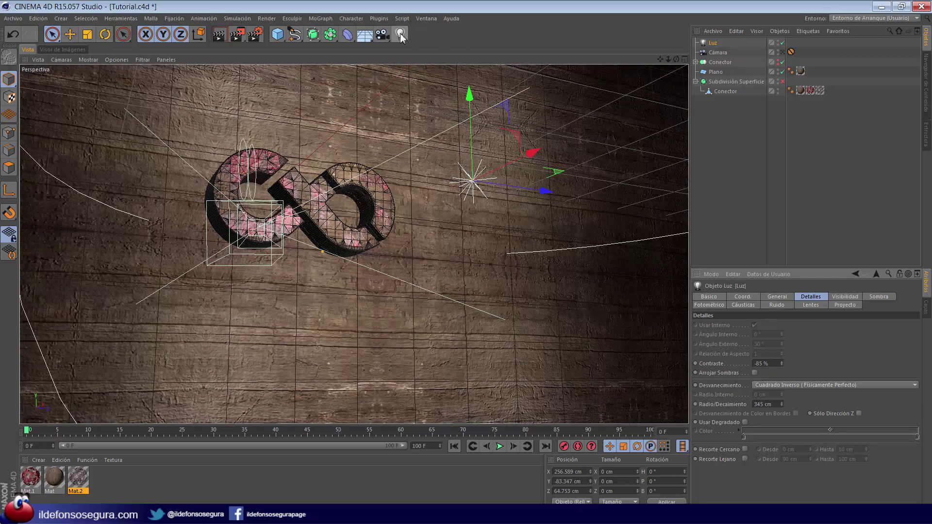
Add a second light at about X 171, Y -94, Z 0 cm, with 40 % intensity and Iluminación Ambiental enabled
{"action": "left_click_drag", "start_coordinate": [400, 34], "coordinate": [427, 45]}
{"action": "left_click_drag", "start_coordinate": [307, 101], "coordinate": [390, 201]}
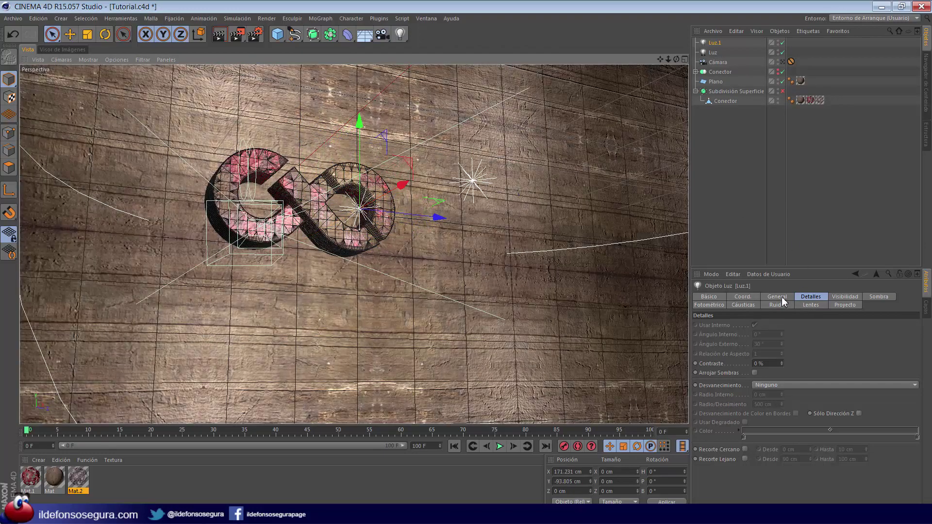
{"action": "left_click", "coordinate": [777, 297]}
{"action": "left_click", "coordinate": [751, 355]}
{"action": "type", "text": "4"}
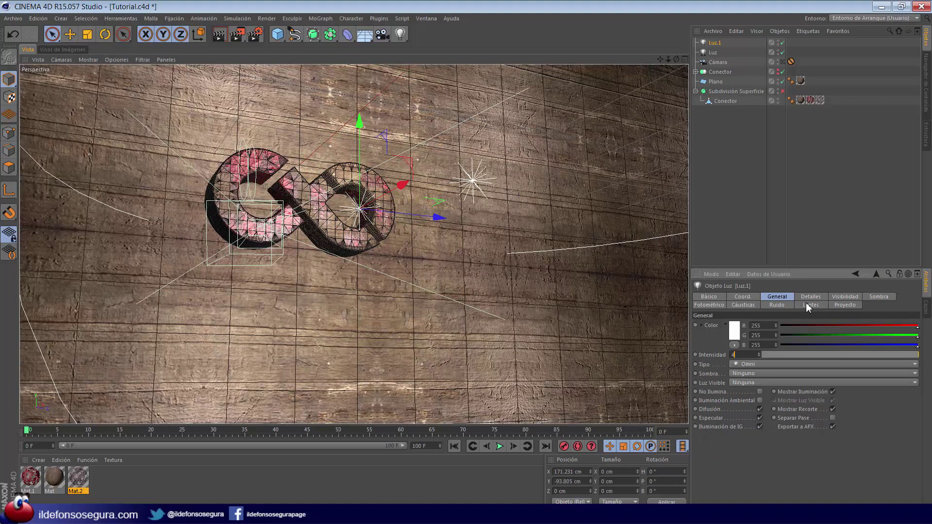
{"action": "type", "text": "0"}
{"action": "key", "text": "Return"}
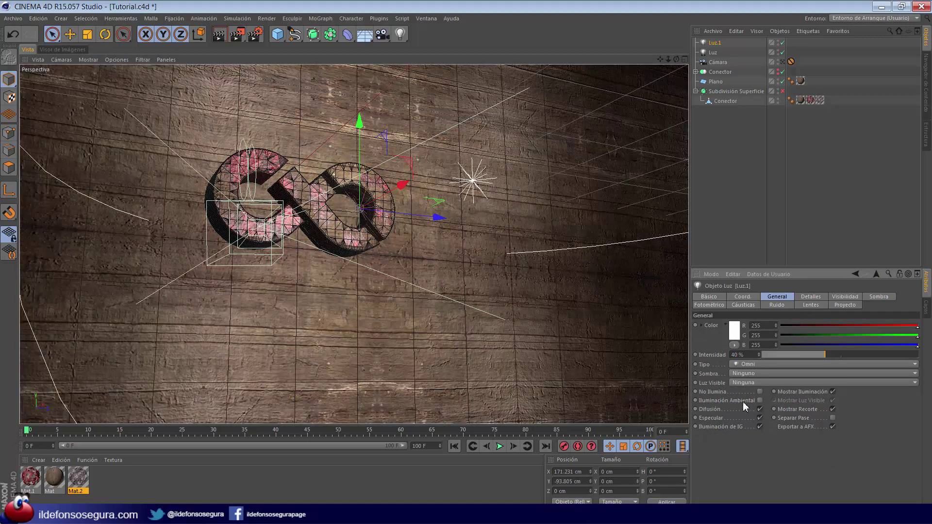
{"action": "left_click", "coordinate": [759, 400]}
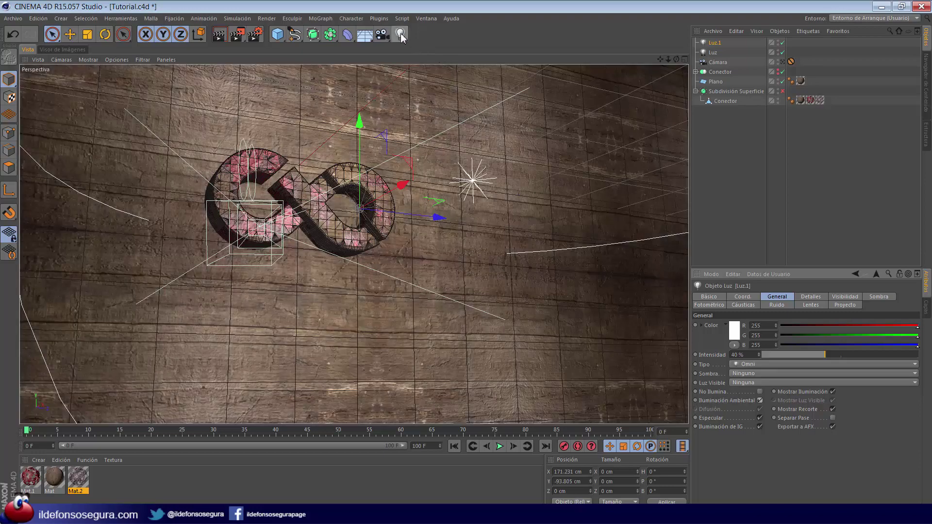
Add a third light and place it in front of the logo's C side at about X 132, Y -14, Z -139 cm
{"action": "left_click_drag", "start_coordinate": [401, 37], "coordinate": [426, 47]}
{"action": "left_click_drag", "start_coordinate": [376, 176], "coordinate": [200, 111]}
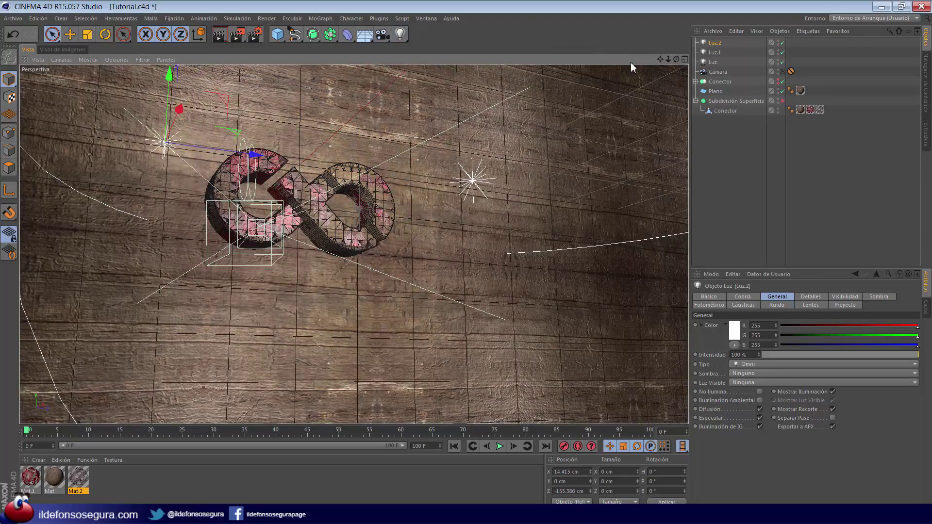
{"action": "left_click_drag", "start_coordinate": [674, 60], "coordinate": [464, 264]}
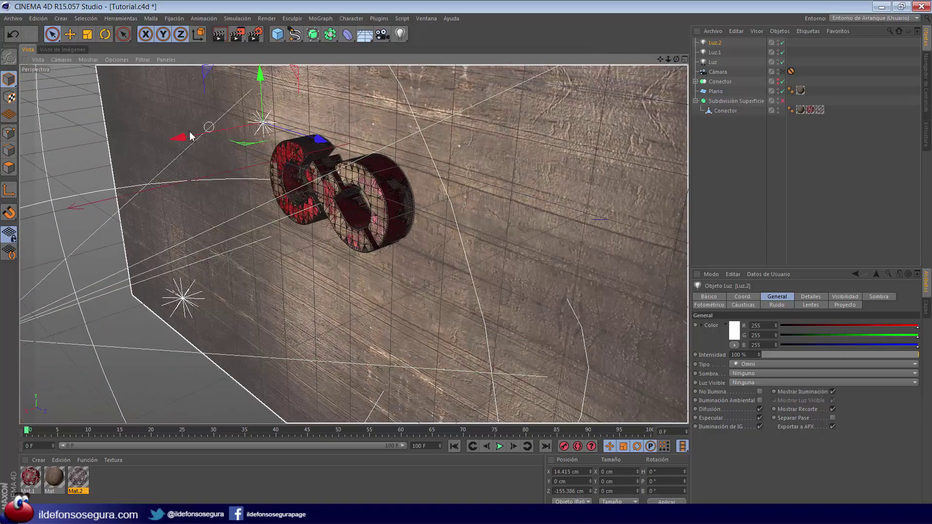
{"action": "left_click_drag", "start_coordinate": [180, 137], "coordinate": [83, 154]}
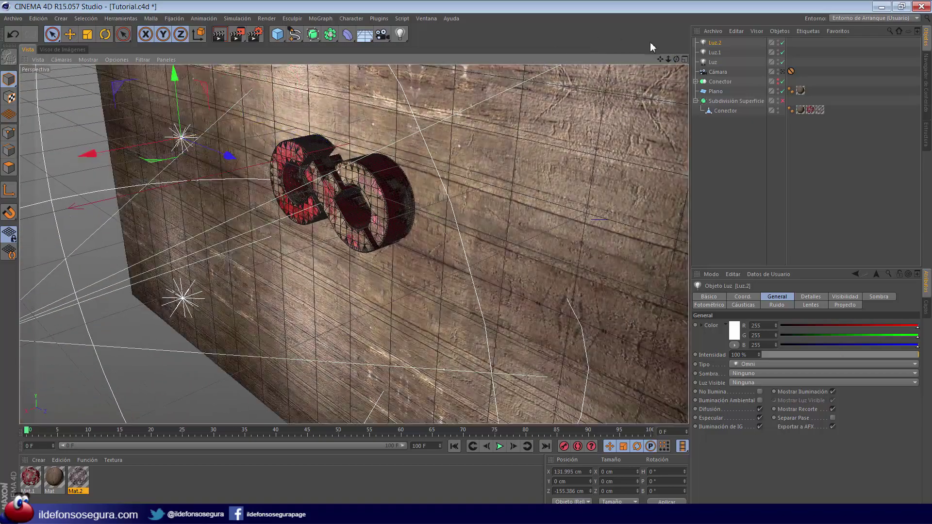
{"action": "left_click_drag", "start_coordinate": [676, 57], "coordinate": [467, 262]}
{"action": "left_click_drag", "start_coordinate": [218, 160], "coordinate": [234, 162]}
{"action": "left_click_drag", "start_coordinate": [146, 80], "coordinate": [147, 94]}
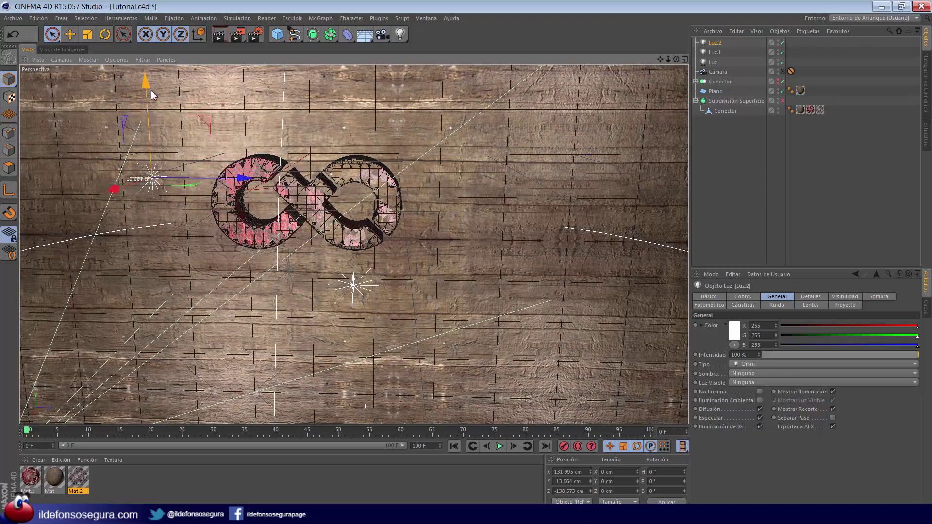
Set the third light to 45 % intensity with Mapa de Sombras (Suave) shadows, and render the view through the scene camera
{"action": "left_click", "coordinate": [743, 355]}
{"action": "type", "text": "45"}
{"action": "key", "text": "Return"}
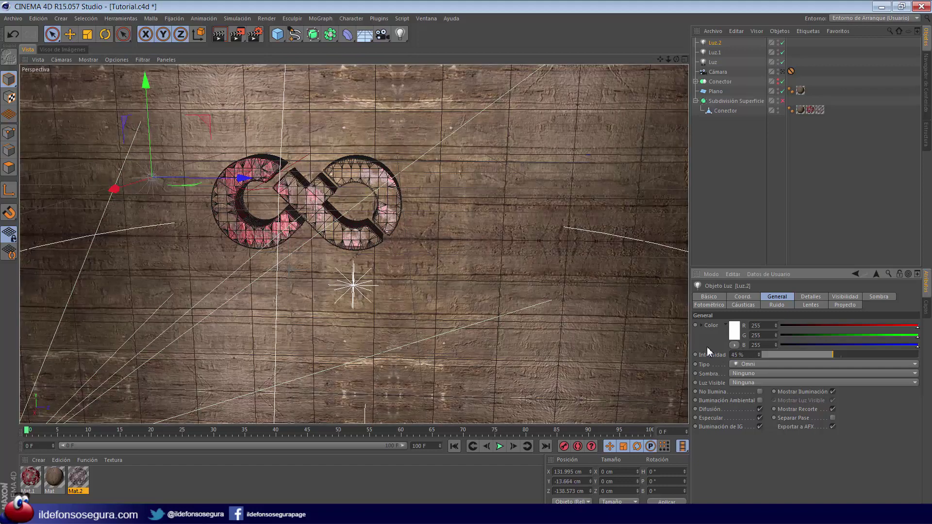
{"action": "left_click", "coordinate": [762, 374]}
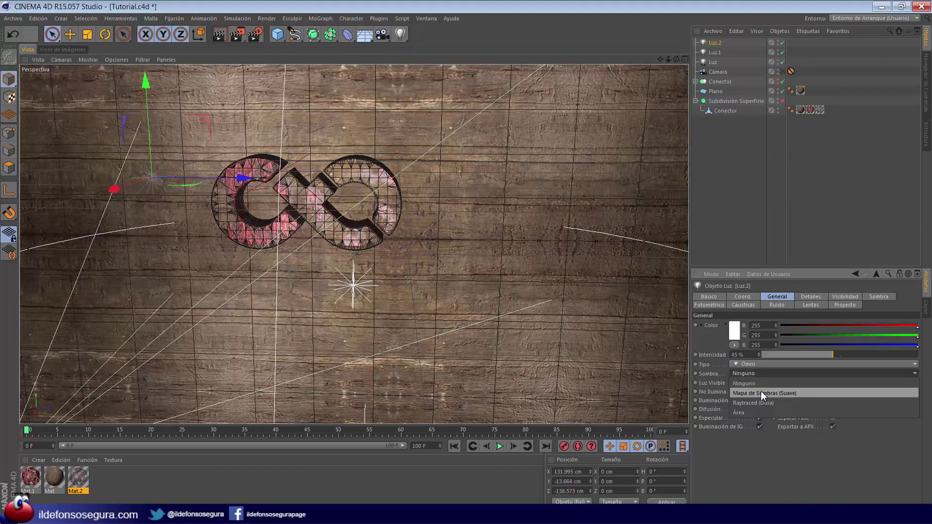
{"action": "left_click", "coordinate": [761, 390]}
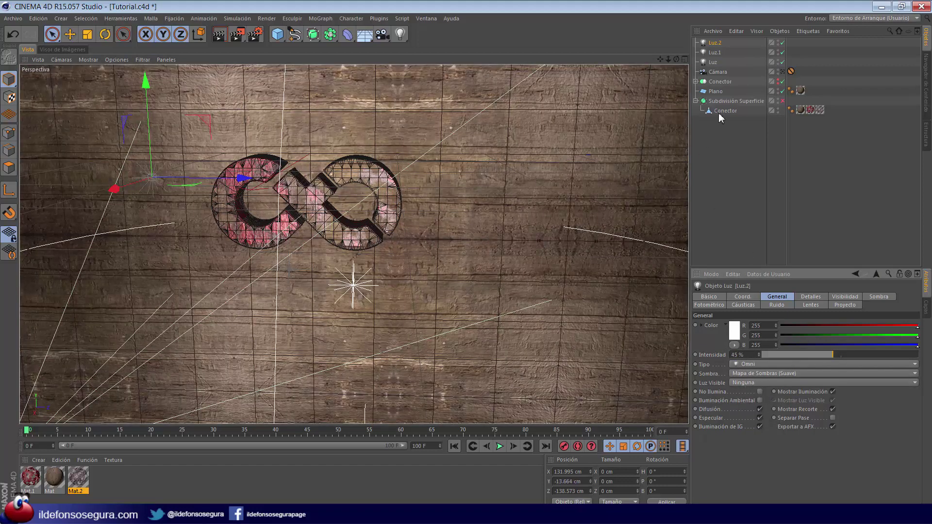
{"action": "left_click", "coordinate": [782, 72]}
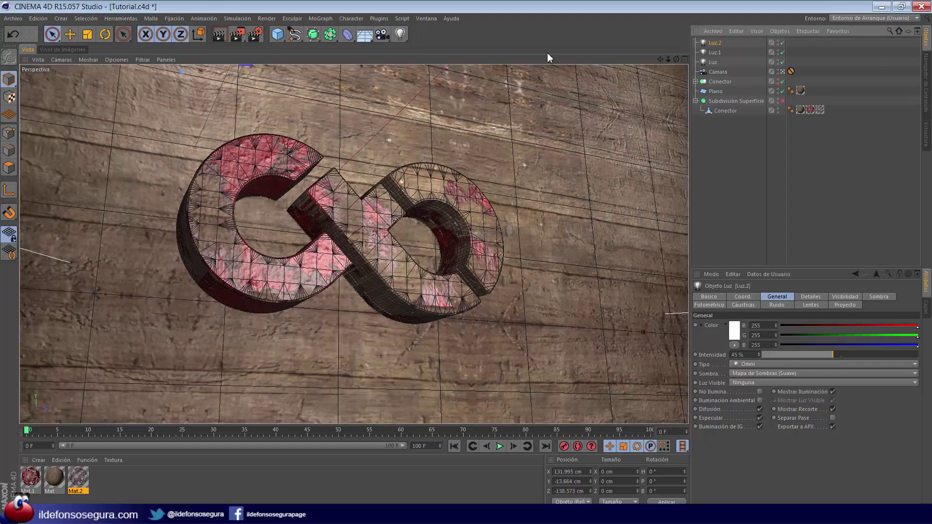
{"action": "key", "text": "ctrl+r"}
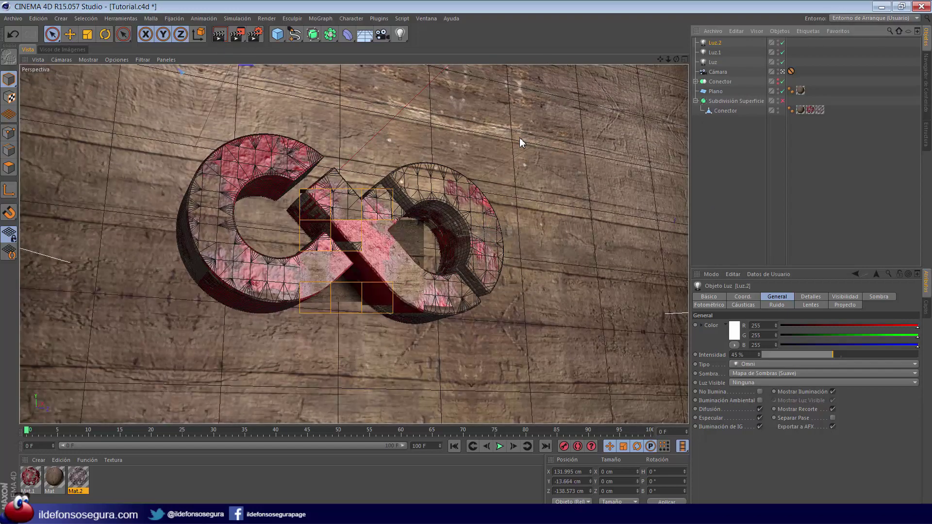
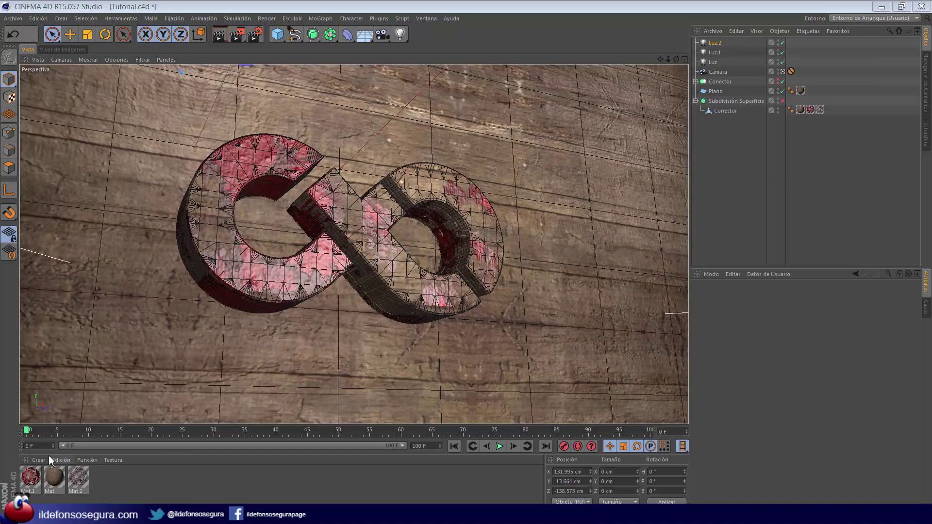
Create a new material and set its colour to R 76, G 33, B 0
{"action": "left_click", "coordinate": [38, 460]}
{"action": "left_click", "coordinate": [63, 378]}
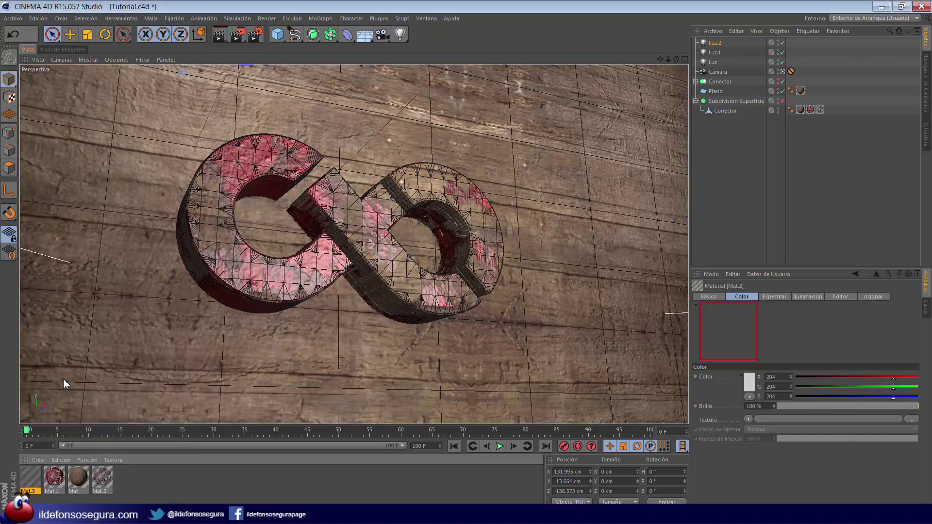
{"action": "double_click", "coordinate": [42, 474]}
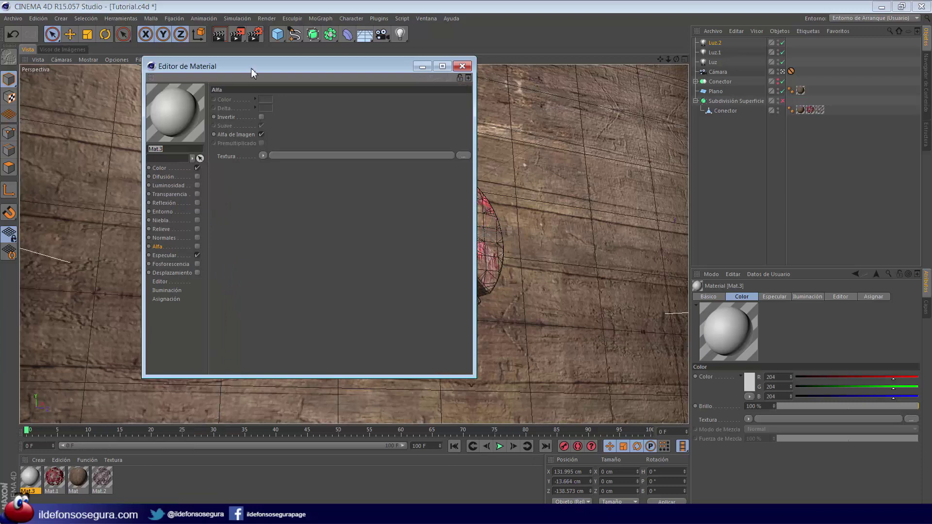
{"action": "left_click_drag", "start_coordinate": [252, 68], "coordinate": [254, 94]}
{"action": "left_click", "coordinate": [170, 193]}
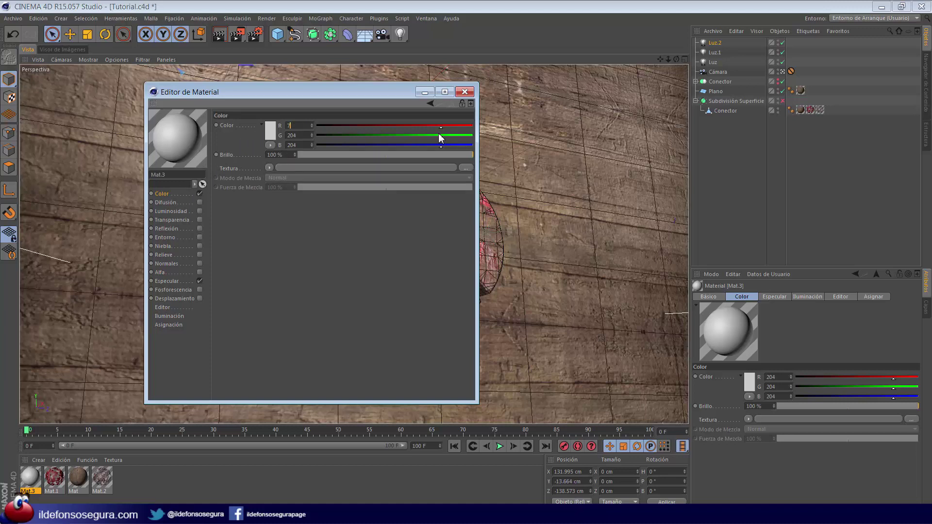
{"action": "key", "text": "Tab"}
{"action": "type", "text": "33"}
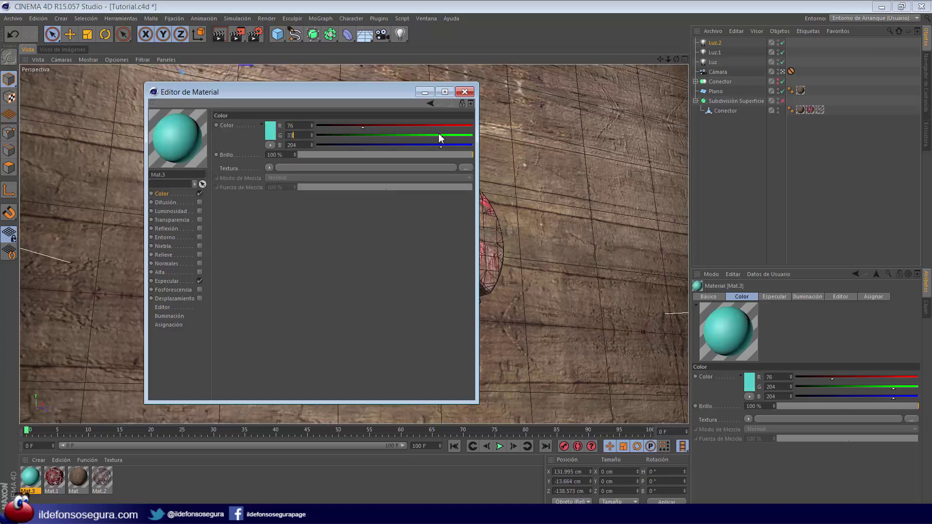
{"action": "key", "text": "Tab"}
{"action": "type", "text": "0"}
{"action": "key", "text": "Tab"}
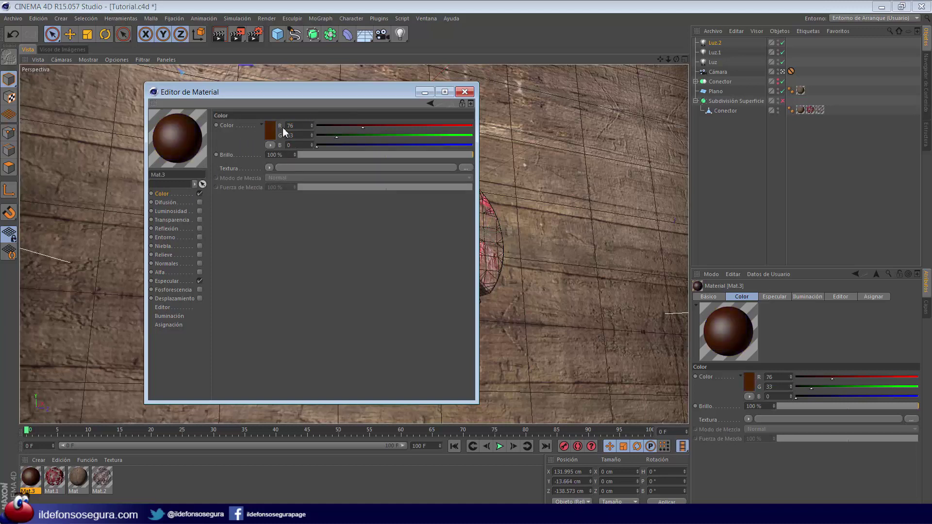
Load wenge.jpg as the new material's colour texture, without copying it to the document folder
{"action": "left_click", "coordinate": [269, 167]}
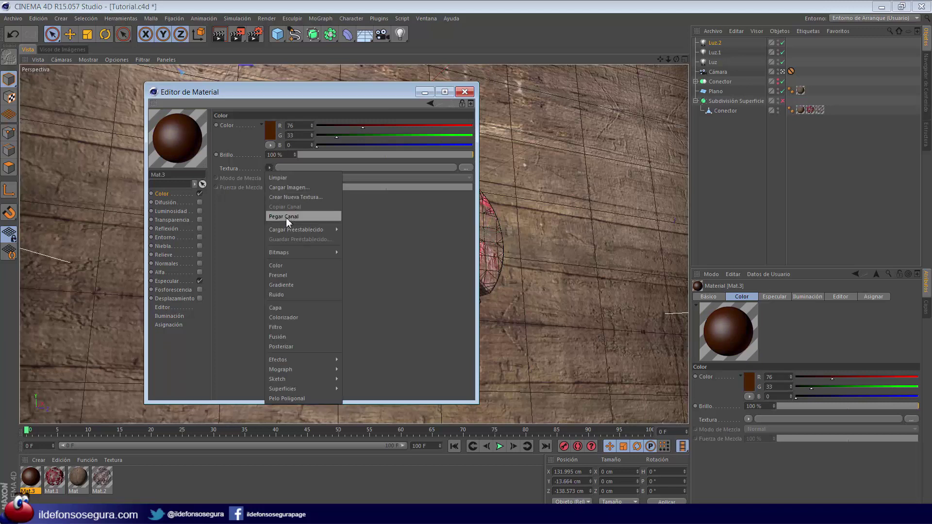
{"action": "left_click", "coordinate": [292, 188]}
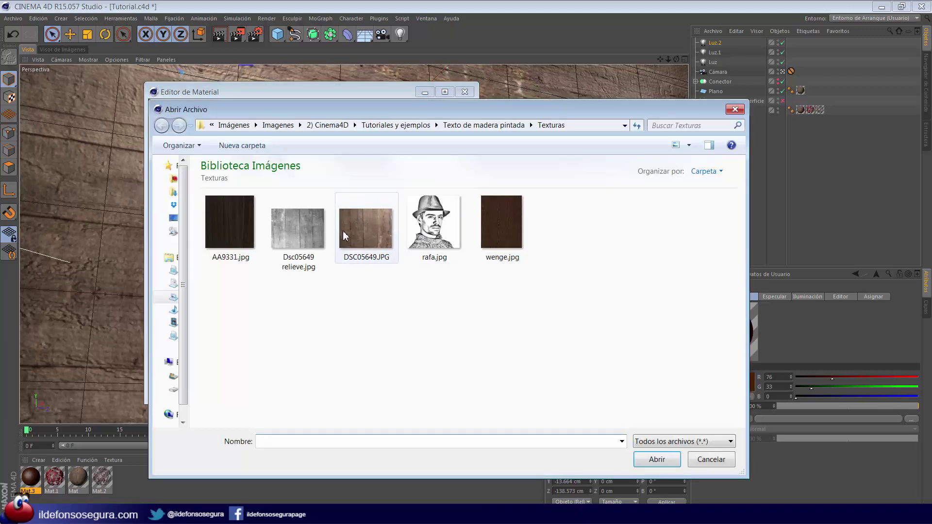
{"action": "left_click", "coordinate": [500, 218]}
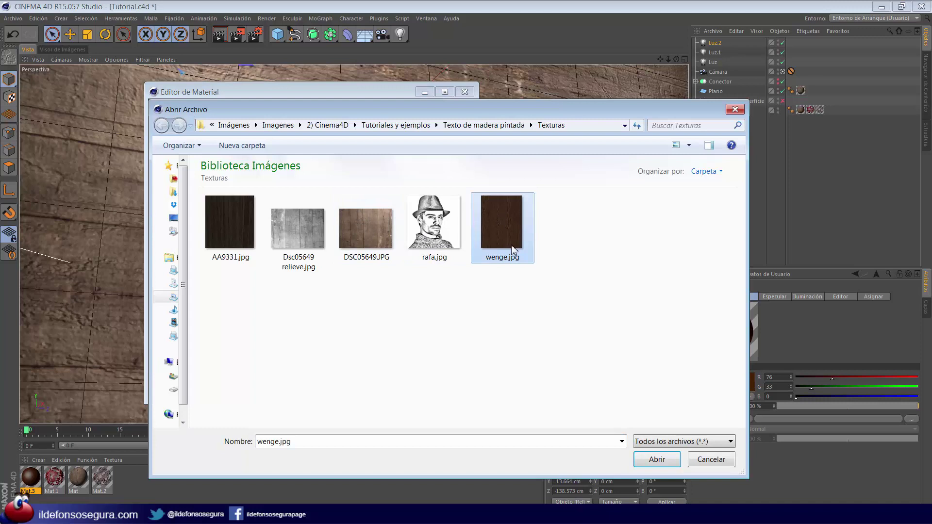
{"action": "left_click", "coordinate": [656, 459]}
{"action": "left_click", "coordinate": [571, 313]}
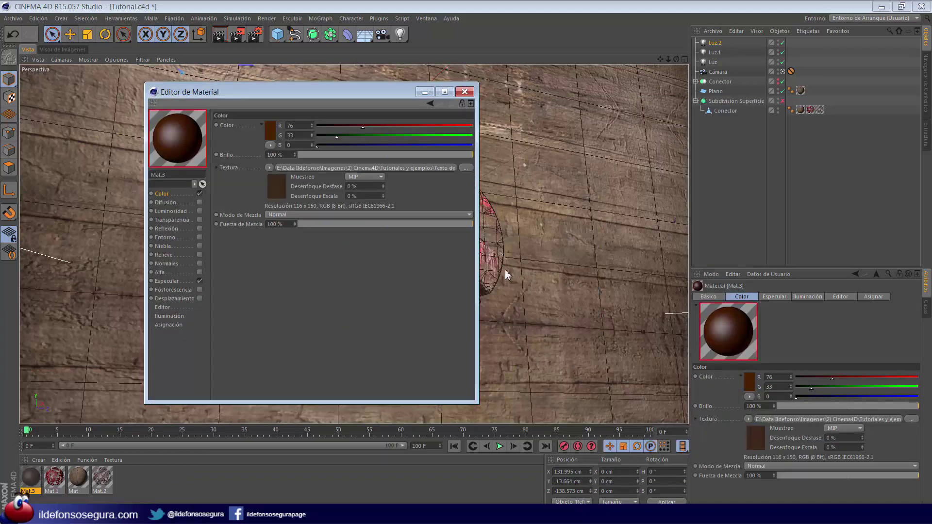
Set the colour texture's mix mode to Multiplicar so it blends with the brown base colour
{"action": "left_click", "coordinate": [290, 215]}
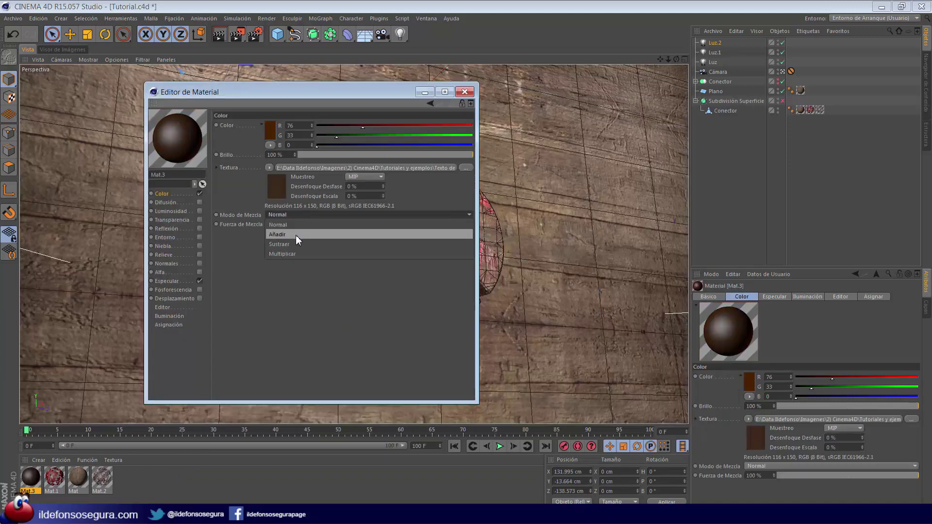
{"action": "left_click", "coordinate": [295, 235]}
{"action": "left_click_drag", "start_coordinate": [244, 98], "coordinate": [518, 104]}
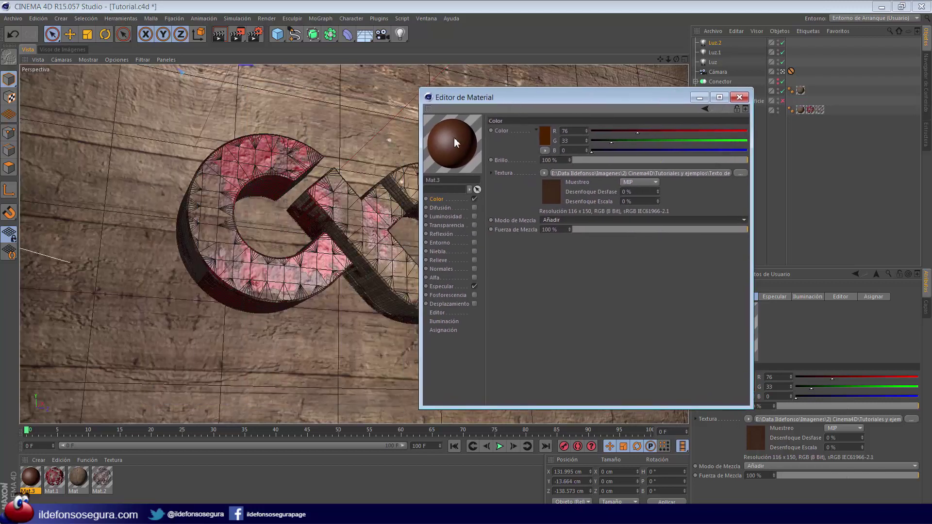
{"action": "left_click", "coordinate": [558, 220]}
{"action": "left_click", "coordinate": [561, 259]}
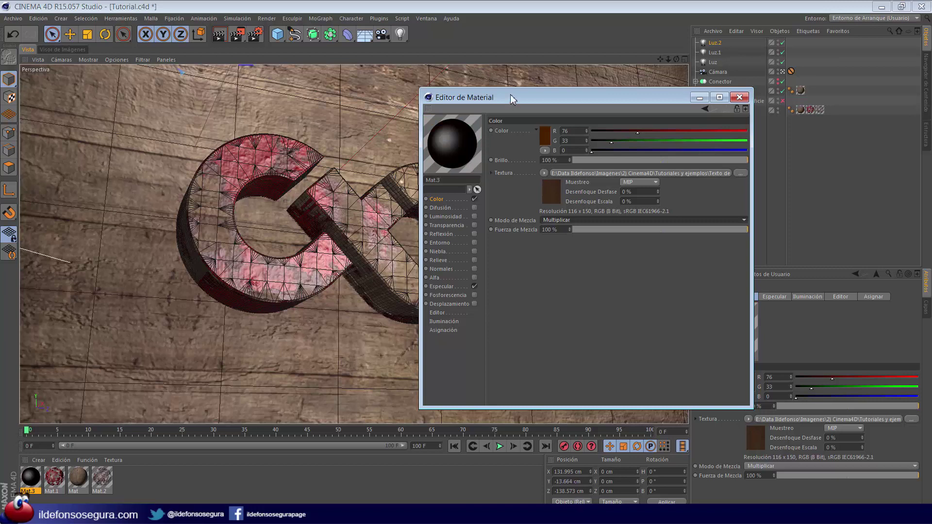
{"action": "left_click_drag", "start_coordinate": [511, 99], "coordinate": [539, 86]}
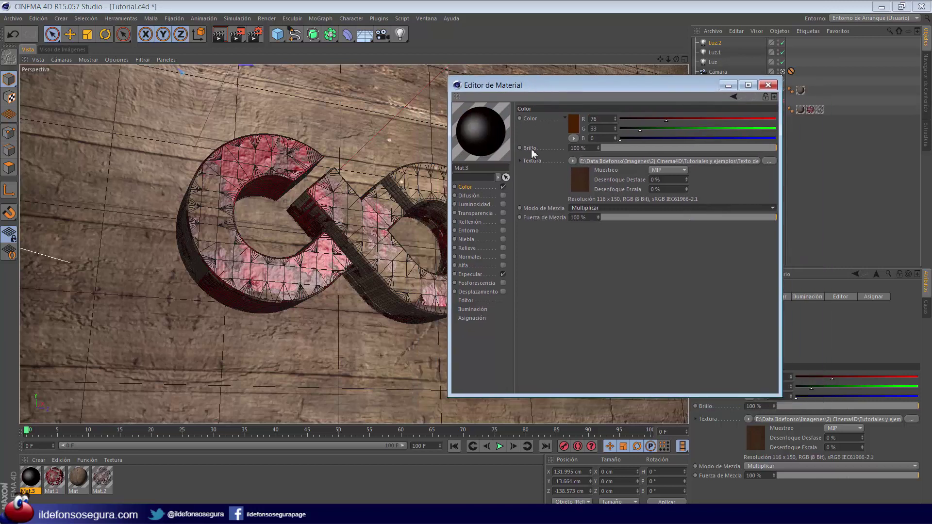
Enable the material's Relieve channel, assign a Capa shader as its texture, and open the shader's properties
{"action": "left_click", "coordinate": [478, 249]}
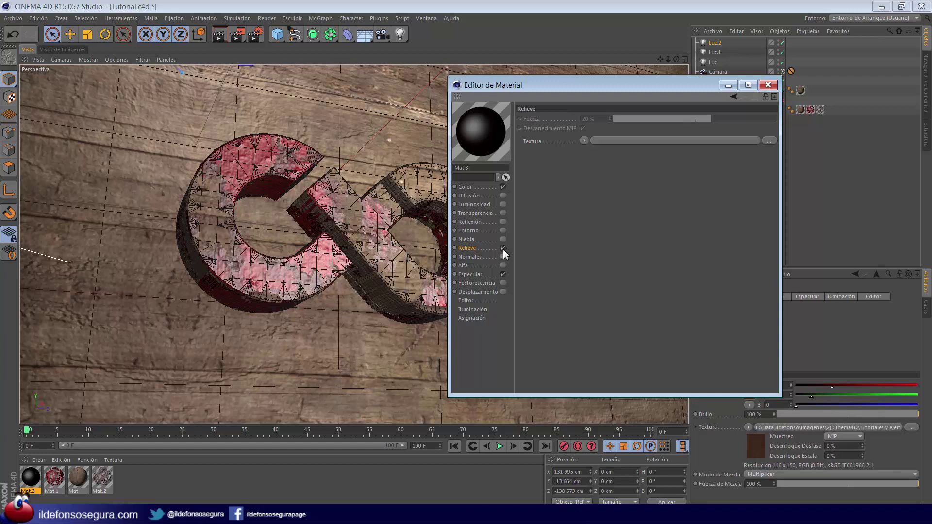
{"action": "left_click", "coordinate": [584, 140]}
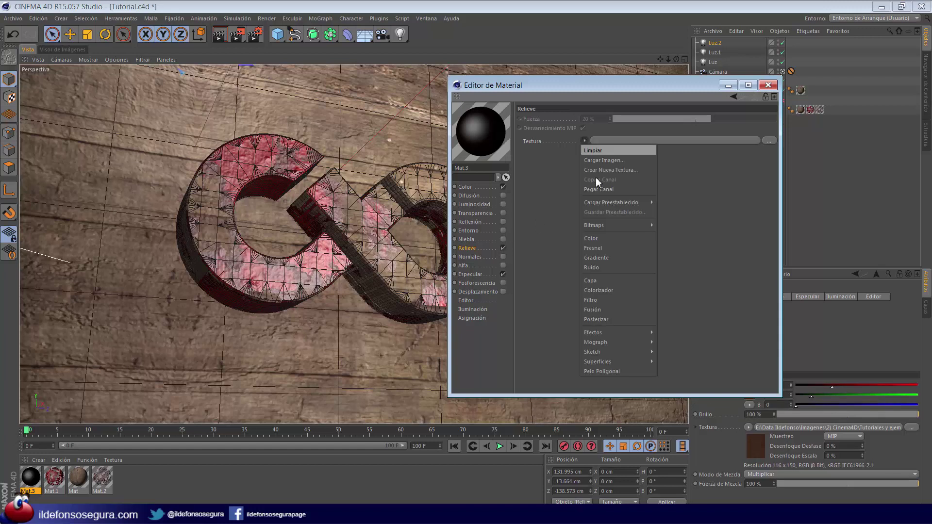
{"action": "left_click", "coordinate": [601, 279]}
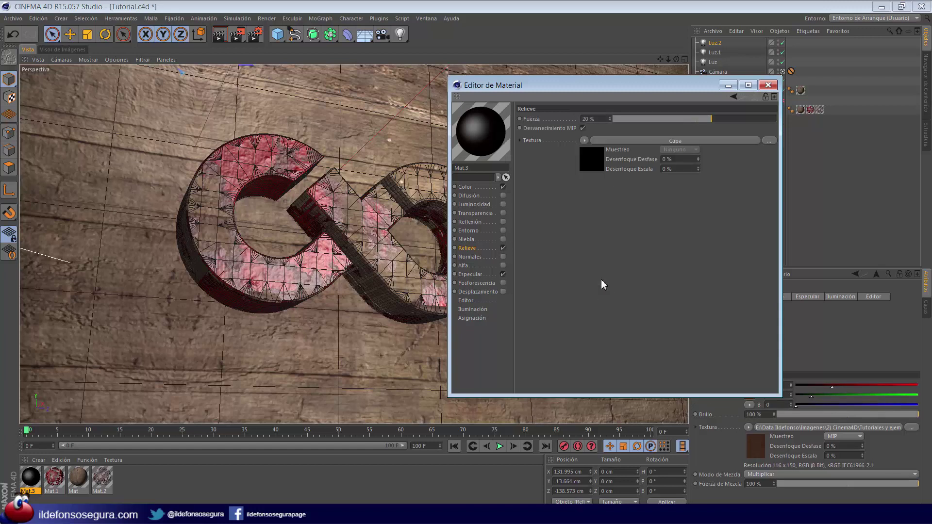
{"action": "left_click", "coordinate": [613, 142]}
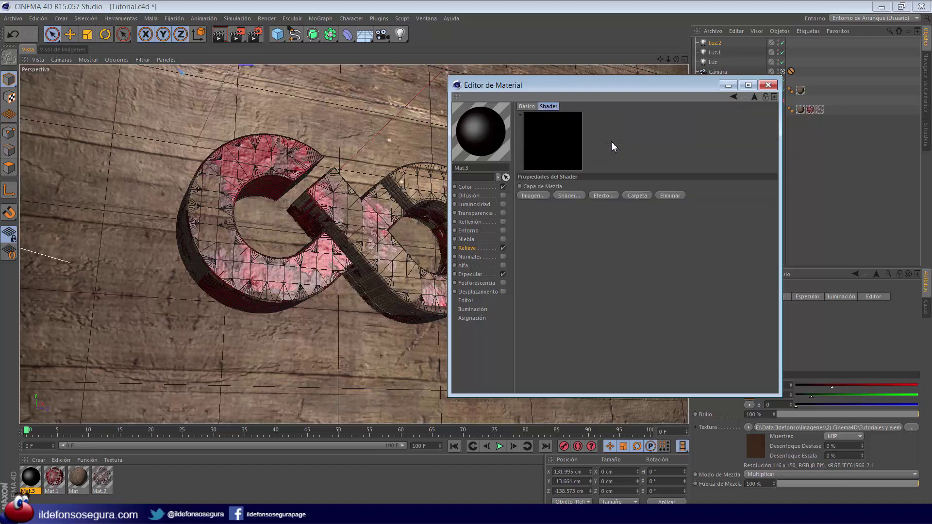
Add rafa.jpg as an image layer in the Relieve layer shader, without copying it to the document folder
{"action": "left_click", "coordinate": [542, 196]}
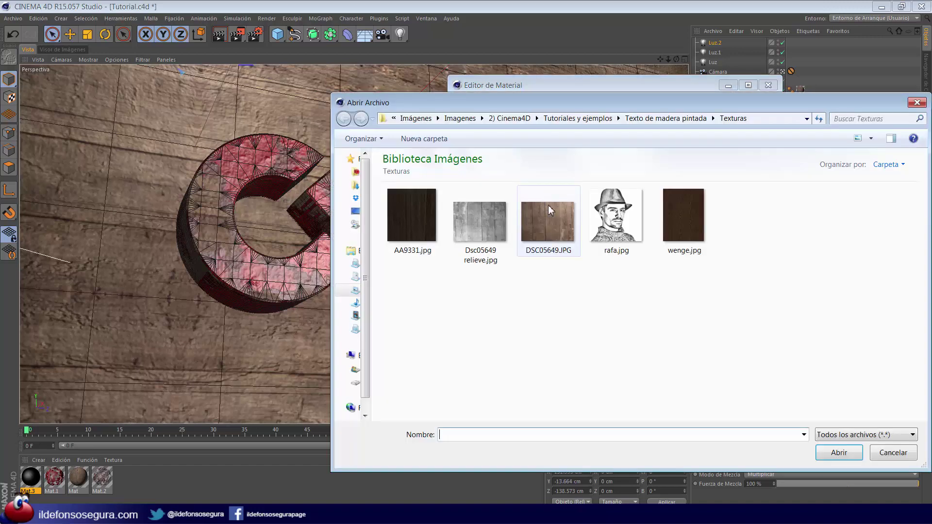
{"action": "left_click", "coordinate": [626, 233]}
{"action": "left_click", "coordinate": [830, 452]}
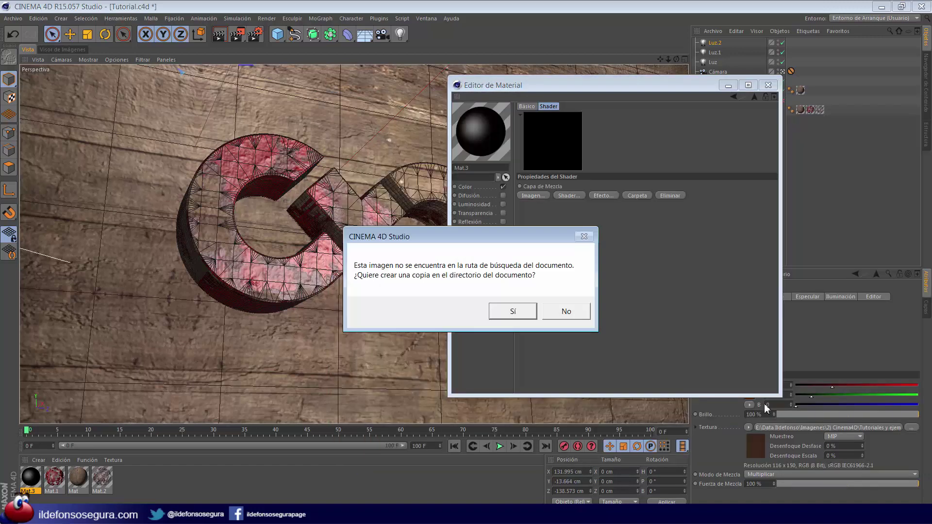
{"action": "left_click", "coordinate": [574, 314]}
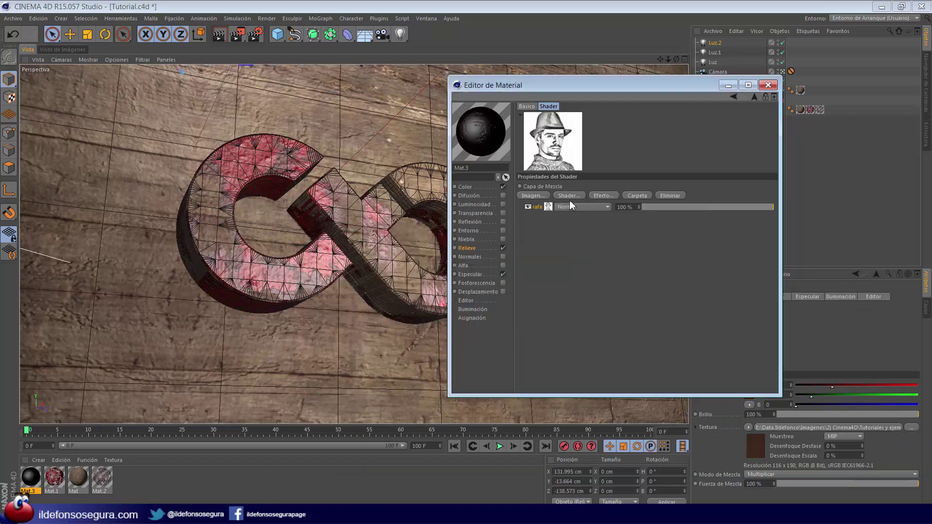
Add Dsc05649 relieve.jpg without copying it, place it beneath the rafa layer, and set the rafa layer's blending to Multiplicar
{"action": "left_click", "coordinate": [532, 195]}
{"action": "left_click", "coordinate": [500, 236]}
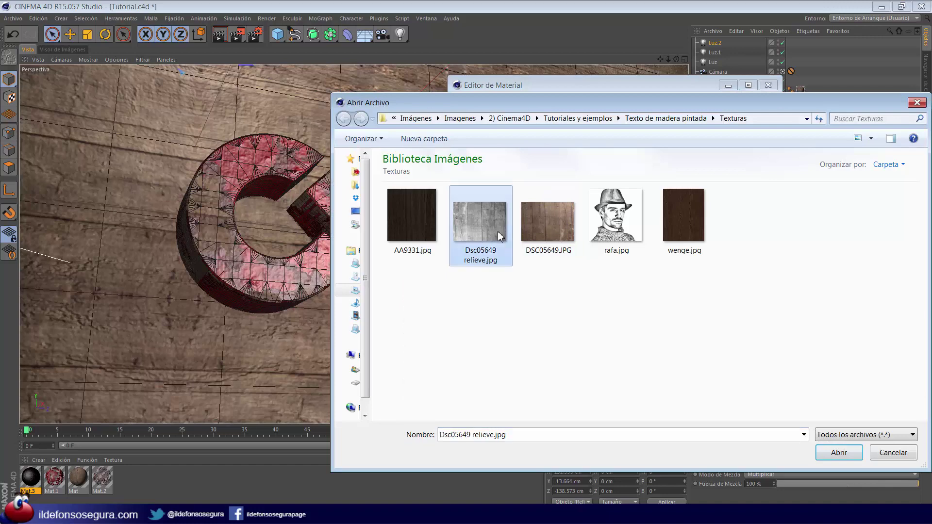
{"action": "left_click", "coordinate": [838, 453]}
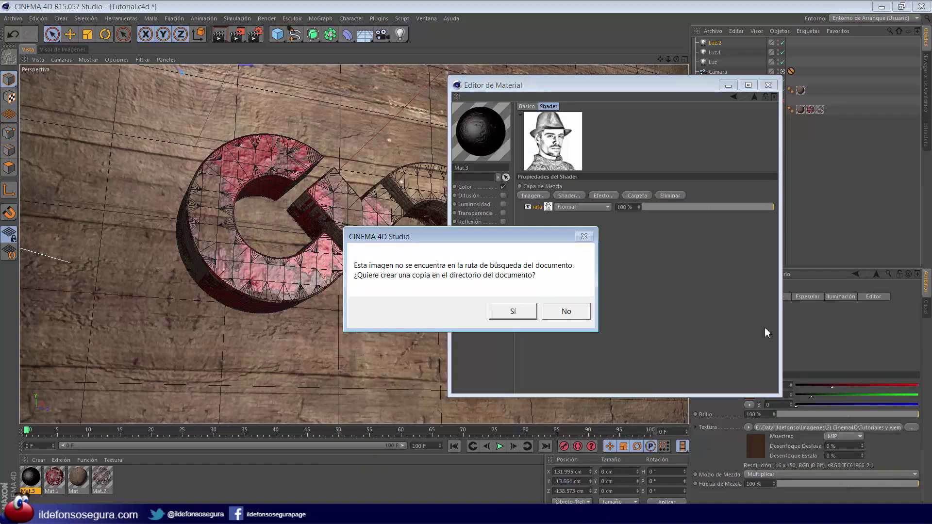
{"action": "left_click", "coordinate": [581, 314]}
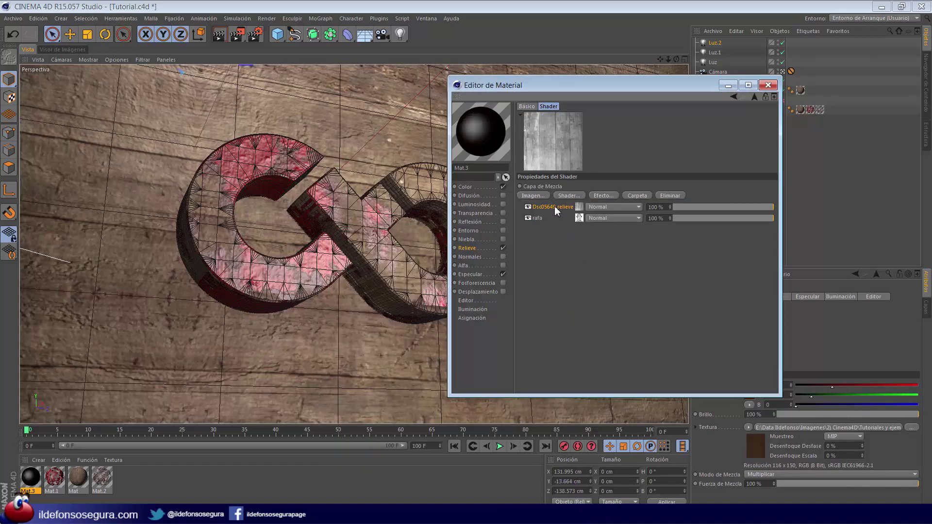
{"action": "left_click_drag", "start_coordinate": [543, 217], "coordinate": [548, 217]}
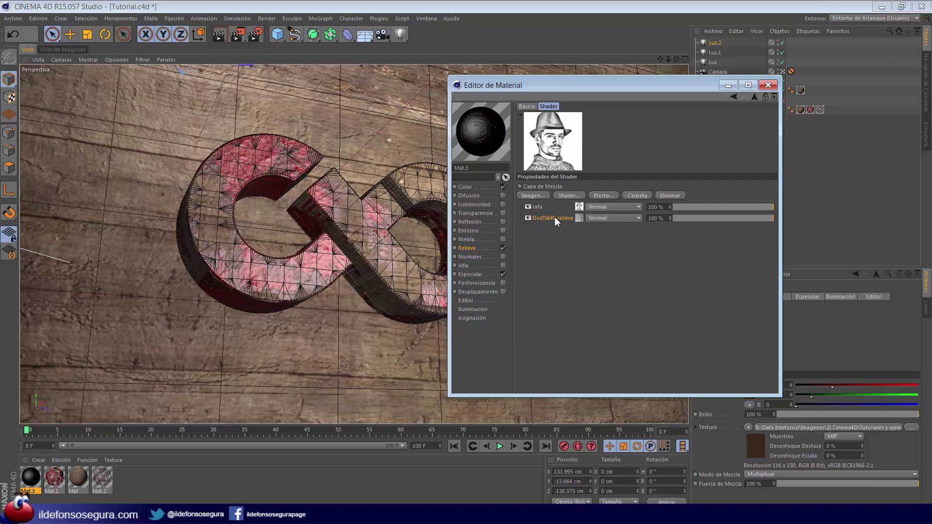
{"action": "left_click", "coordinate": [611, 207]}
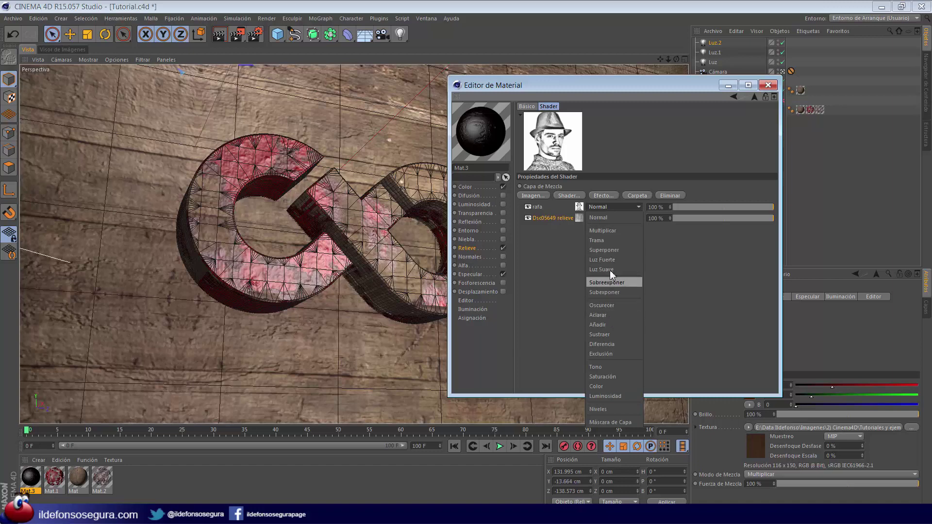
{"action": "left_click", "coordinate": [604, 231]}
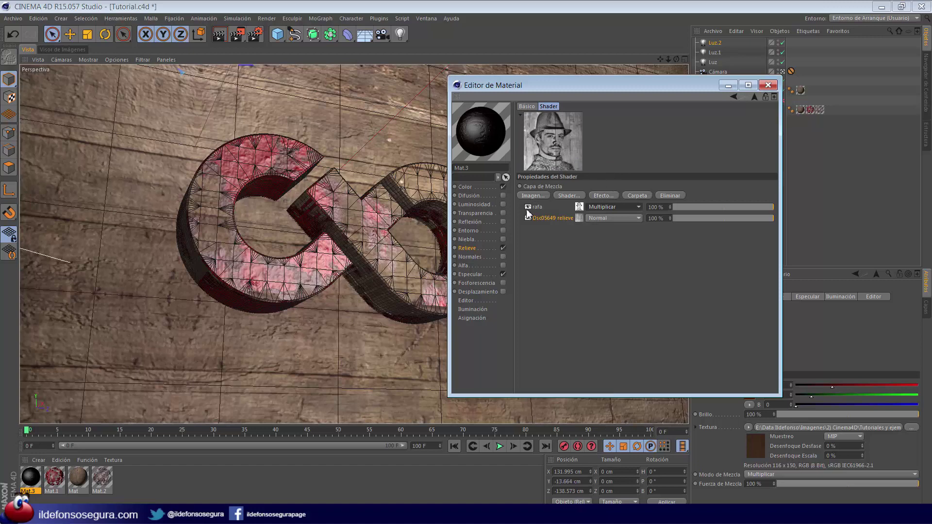
Enable the Alfa channel with Alfa de Imagen turned off, and open a new Capa shader as its texture
{"action": "left_click", "coordinate": [500, 266]}
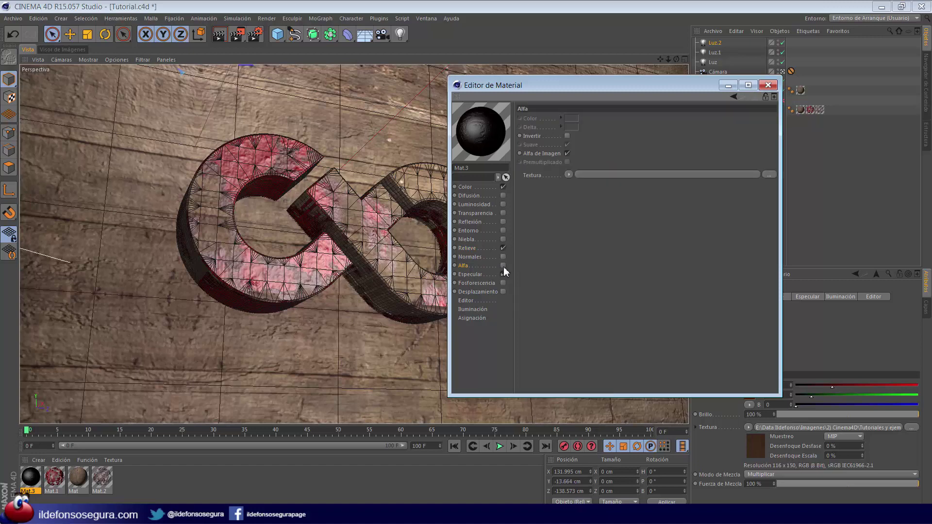
{"action": "left_click", "coordinate": [503, 265]}
{"action": "left_click", "coordinate": [567, 153]}
{"action": "left_click", "coordinate": [570, 174]}
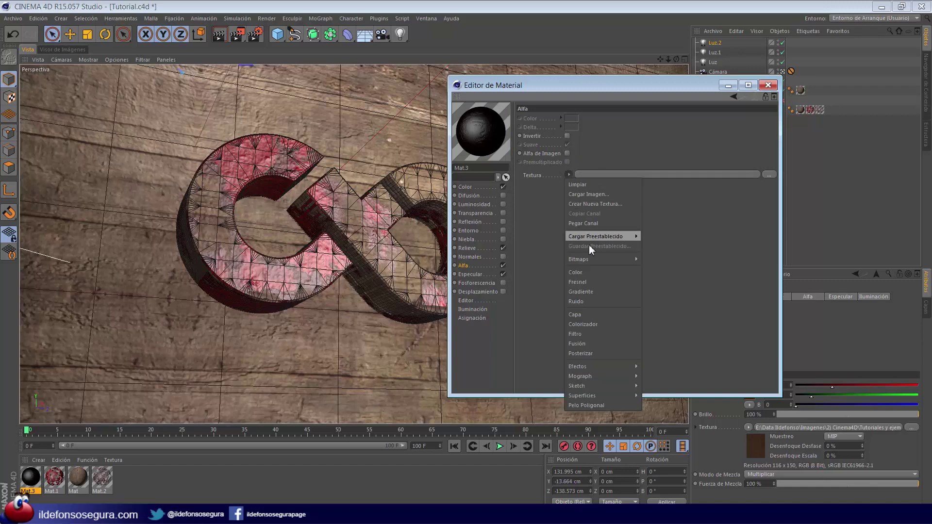
{"action": "left_click", "coordinate": [586, 314]}
{"action": "left_click", "coordinate": [622, 174]}
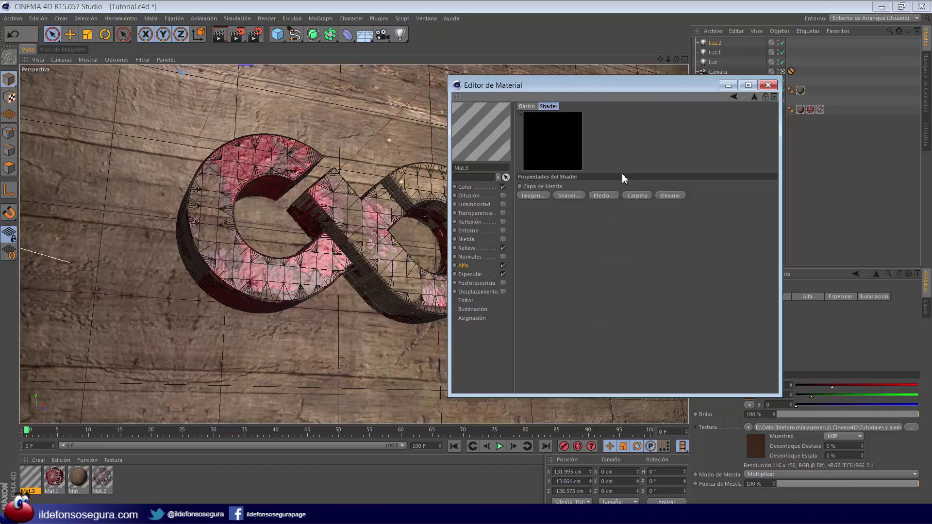
Add rafa.jpg as an image layer in the Alfa layer shader, without copying it to the document folder
{"action": "left_click", "coordinate": [544, 197]}
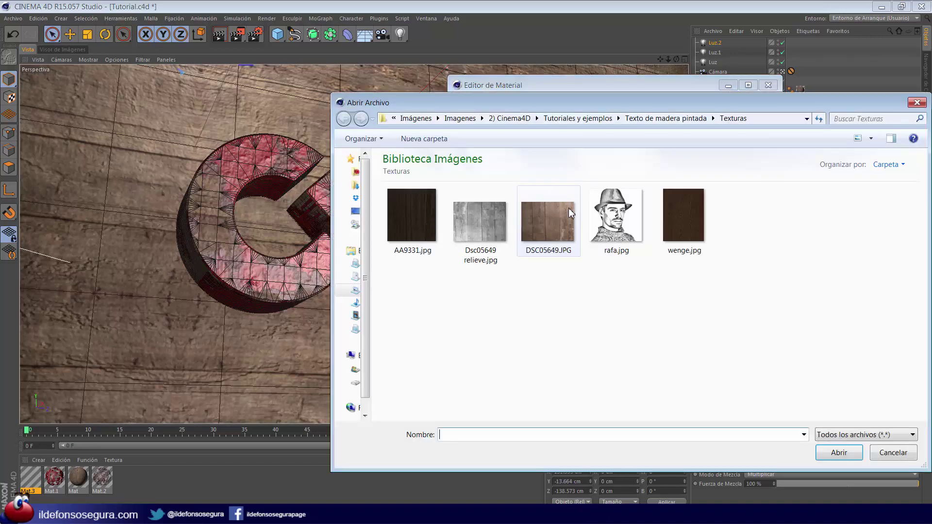
{"action": "left_click", "coordinate": [613, 222]}
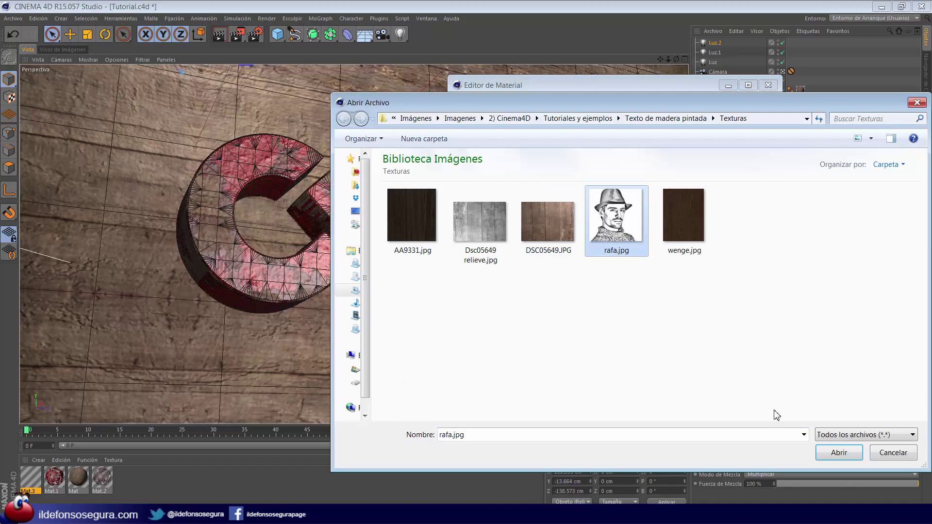
{"action": "left_click", "coordinate": [833, 453]}
{"action": "left_click", "coordinate": [574, 316]}
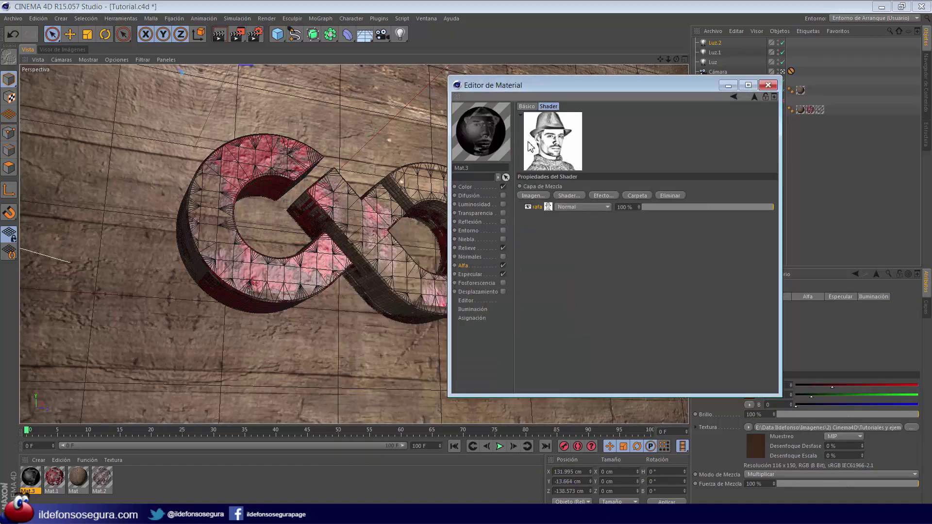
Add a Gradiente layer above rafa in the Alfa shader and set its type to 2D - Circular
{"action": "left_click", "coordinate": [566, 196]}
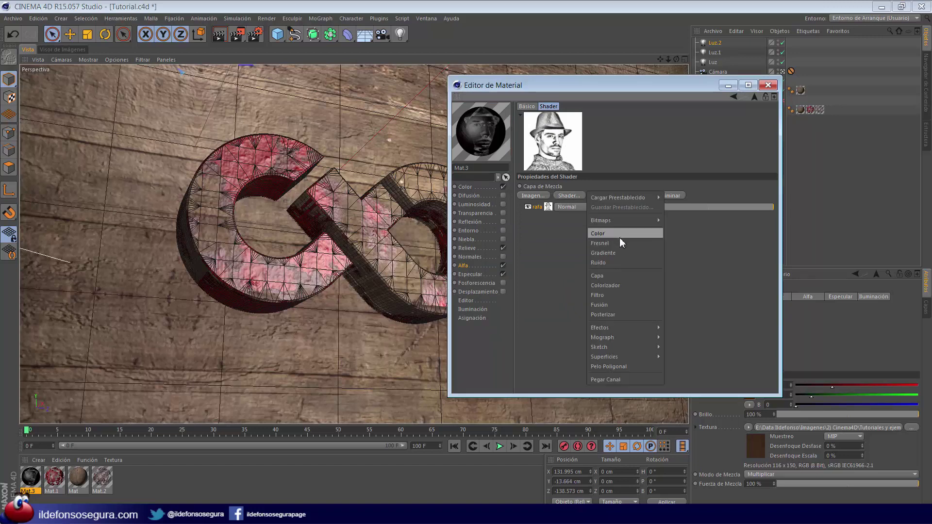
{"action": "left_click", "coordinate": [613, 253]}
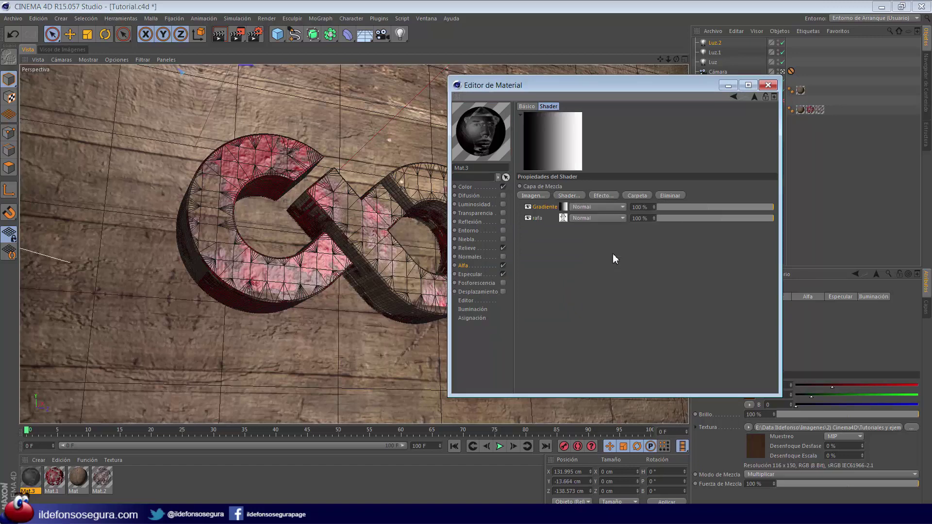
{"action": "left_click", "coordinate": [565, 208]}
{"action": "left_click", "coordinate": [575, 201]}
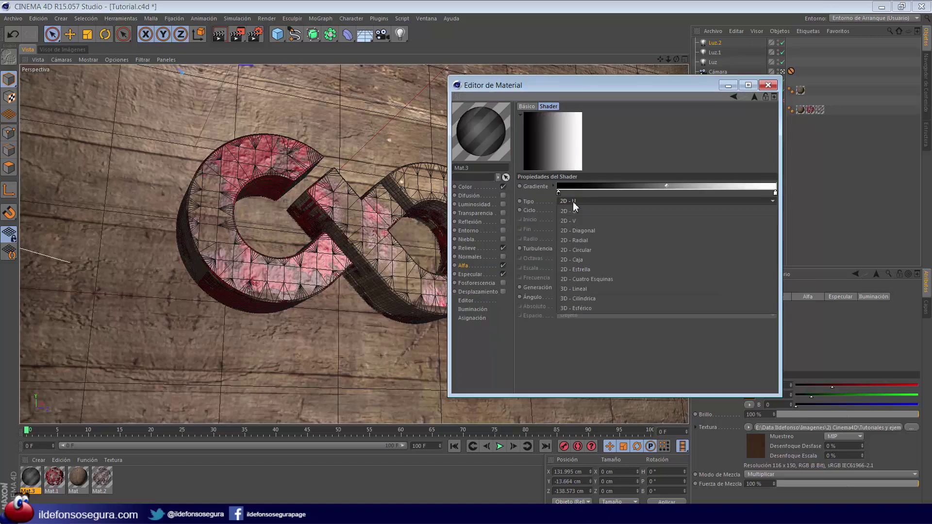
{"action": "left_click", "coordinate": [585, 249]}
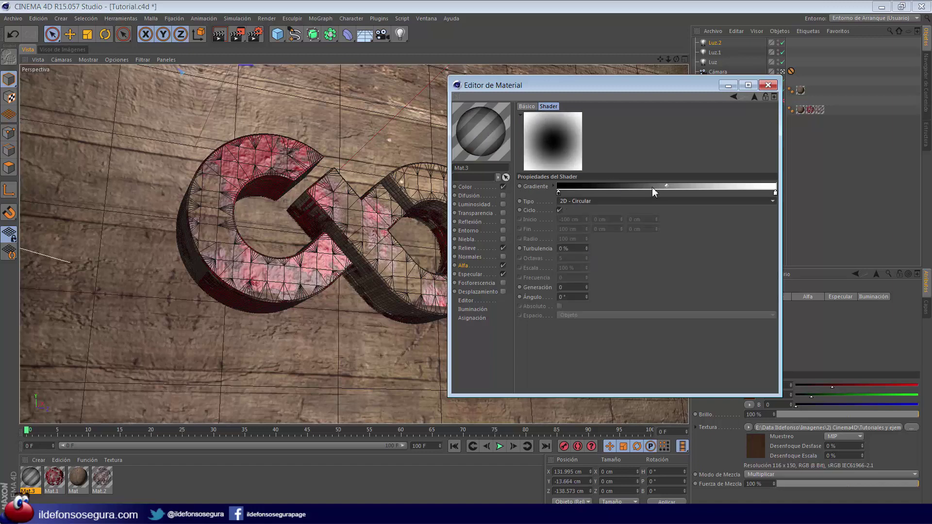
Shift the circular gradient's midpoint toward the white end and set its turbulence to 20 %
{"action": "left_click_drag", "start_coordinate": [667, 187], "coordinate": [703, 189]}
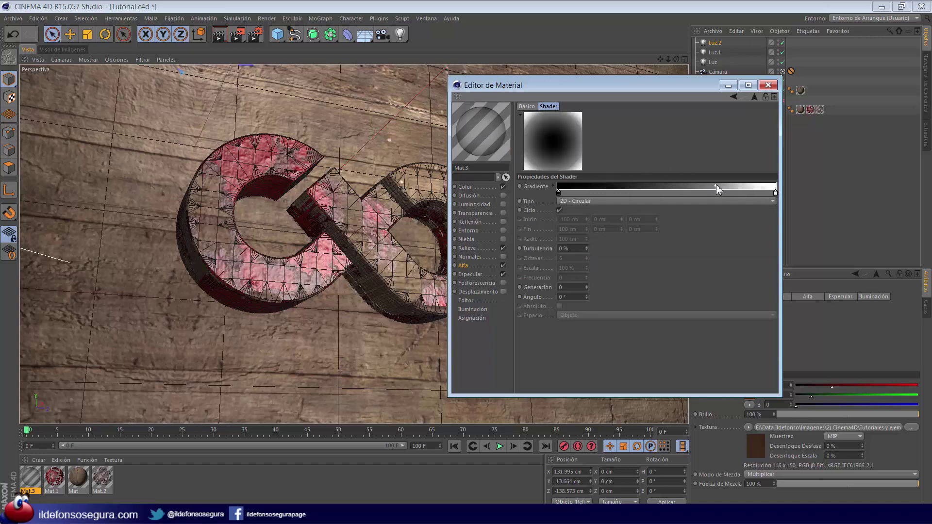
{"action": "left_click_drag", "start_coordinate": [716, 184], "coordinate": [705, 185]}
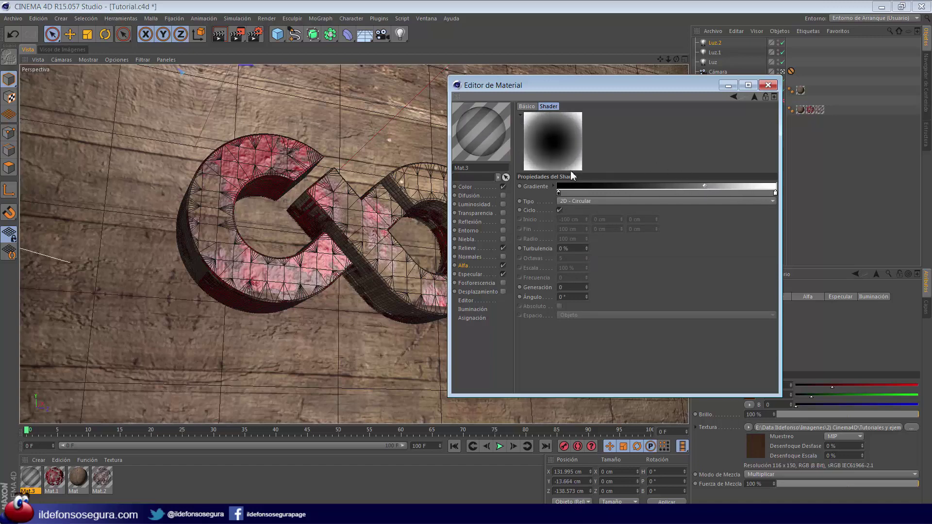
{"action": "left_click_drag", "start_coordinate": [574, 249], "coordinate": [554, 249]}
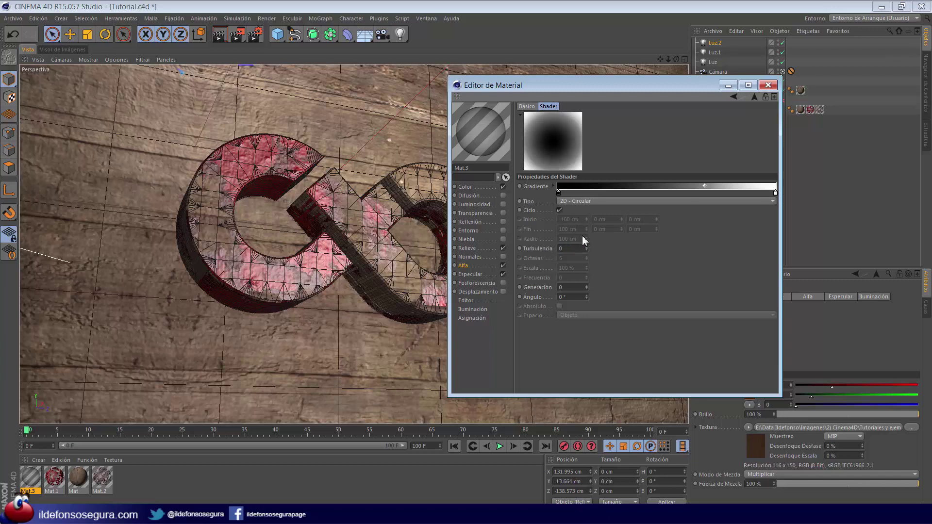
{"action": "type", "text": "20"}
{"action": "key", "text": "Return"}
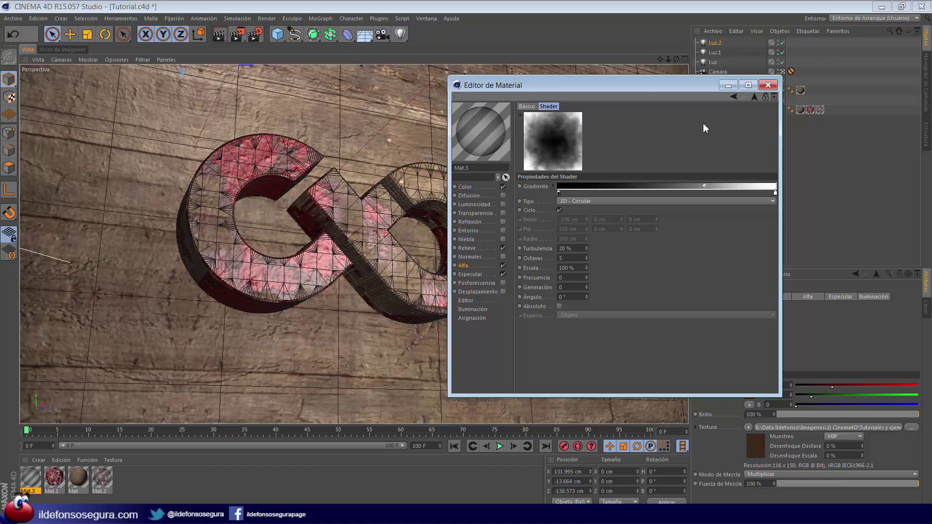
Set the Gradiente layer's blend mode to Trama in the Alfa layer shader and invert the Alfa channel
{"action": "left_click", "coordinate": [733, 97]}
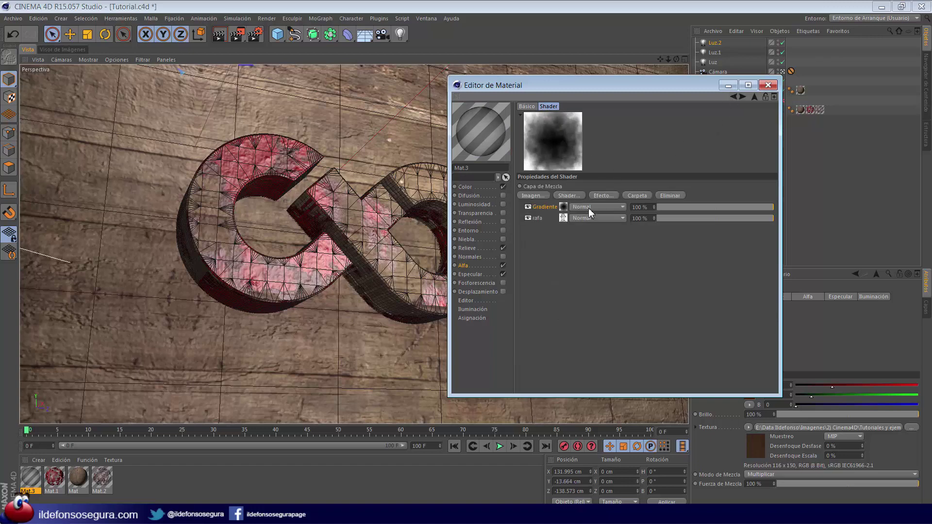
{"action": "left_click", "coordinate": [590, 207]}
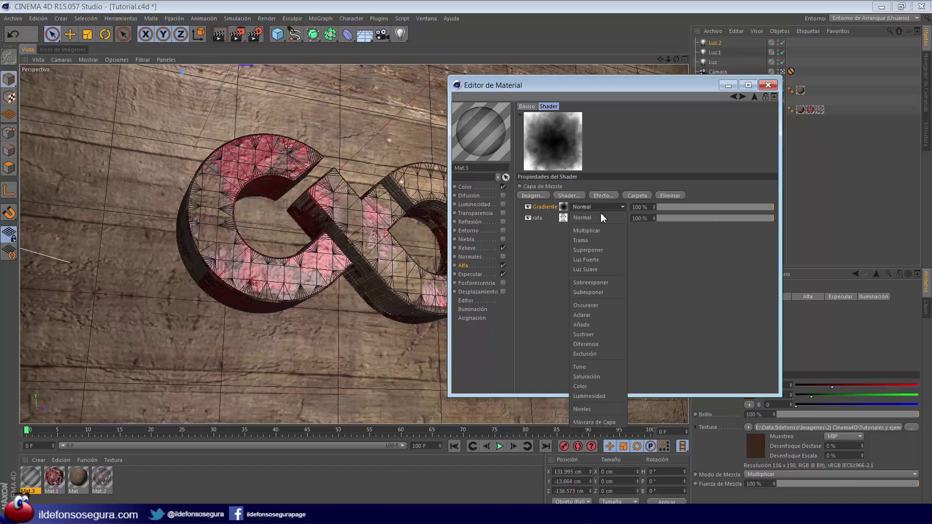
{"action": "left_click", "coordinate": [598, 240]}
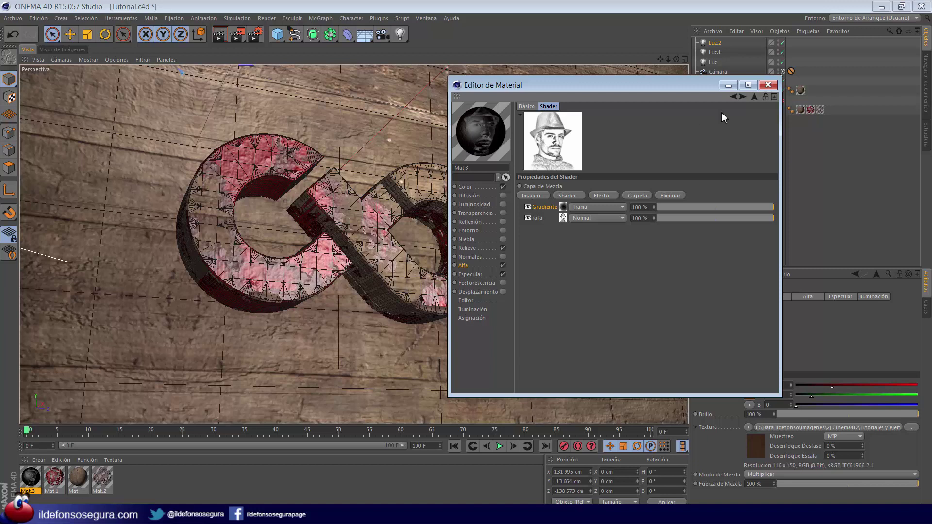
{"action": "left_click", "coordinate": [733, 97]}
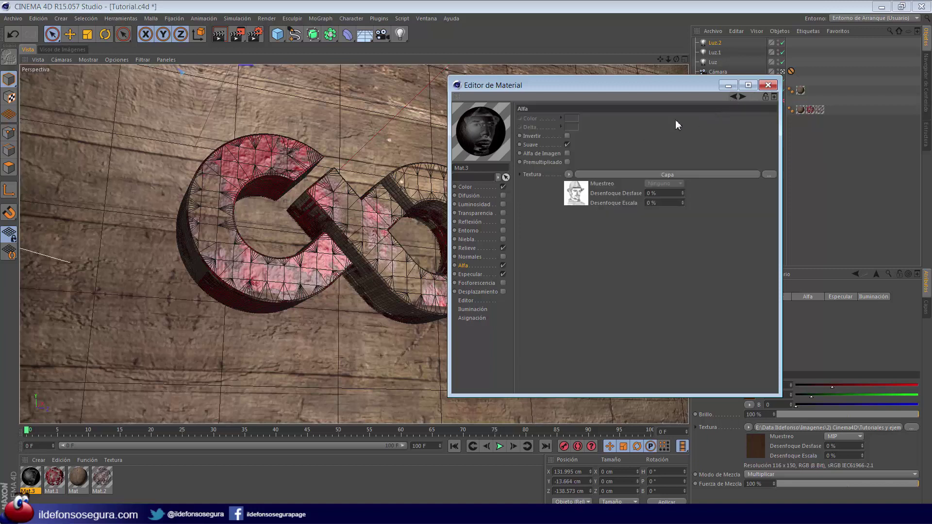
{"action": "left_click", "coordinate": [567, 136]}
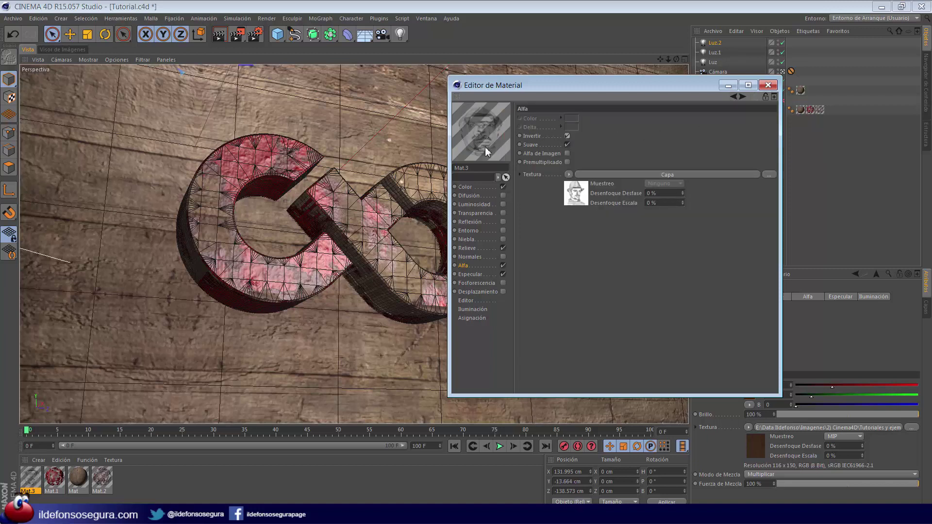
Apply the portrait material Mat.3 to Plano with Cúbica projection and Repetición turned off
{"action": "left_click", "coordinate": [767, 86]}
{"action": "left_click_drag", "start_coordinate": [34, 480], "coordinate": [718, 95]}
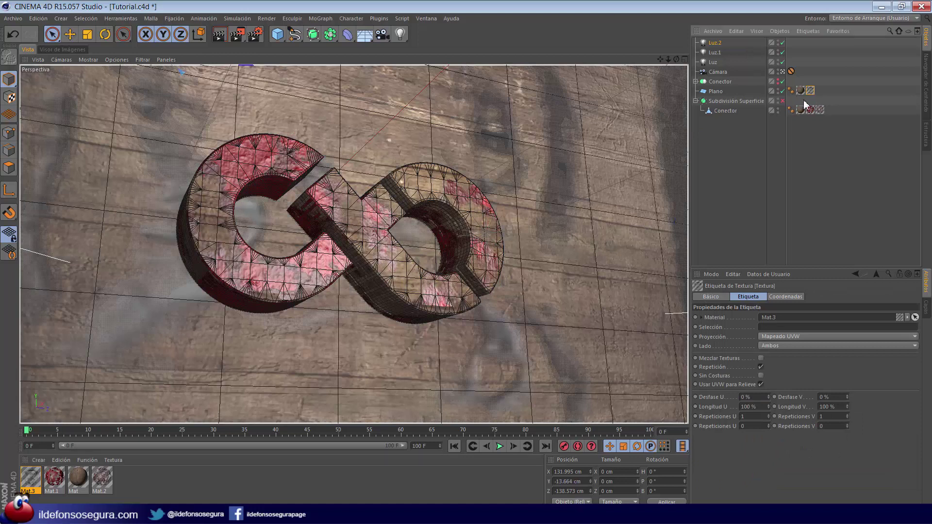
{"action": "left_click", "coordinate": [786, 337]}
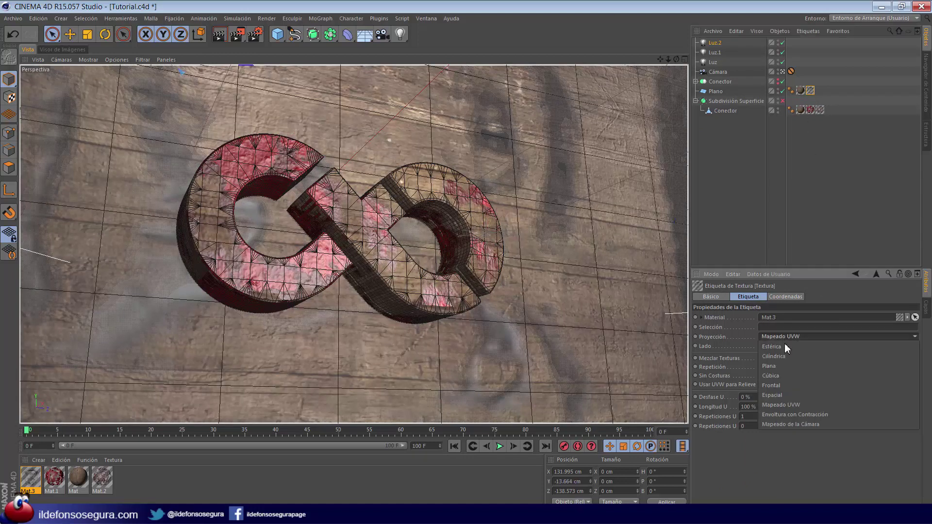
{"action": "left_click", "coordinate": [780, 373]}
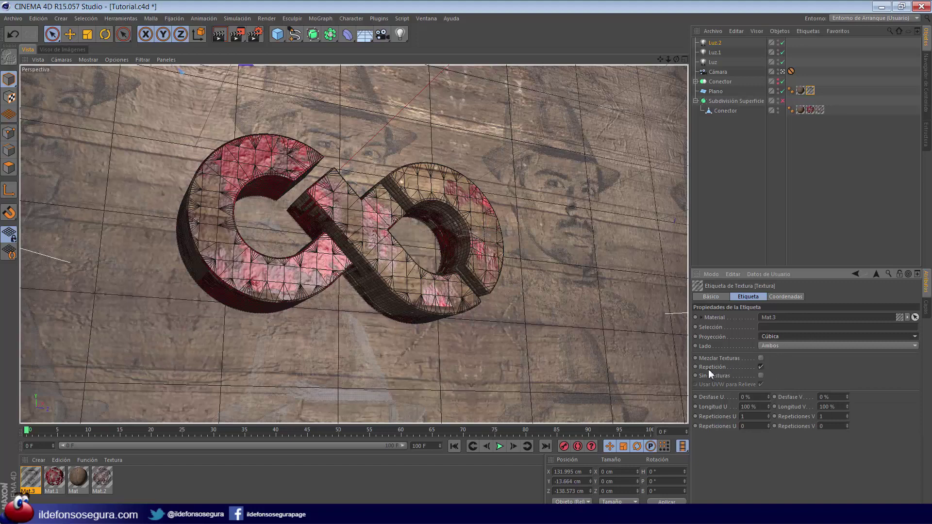
{"action": "left_click", "coordinate": [761, 366]}
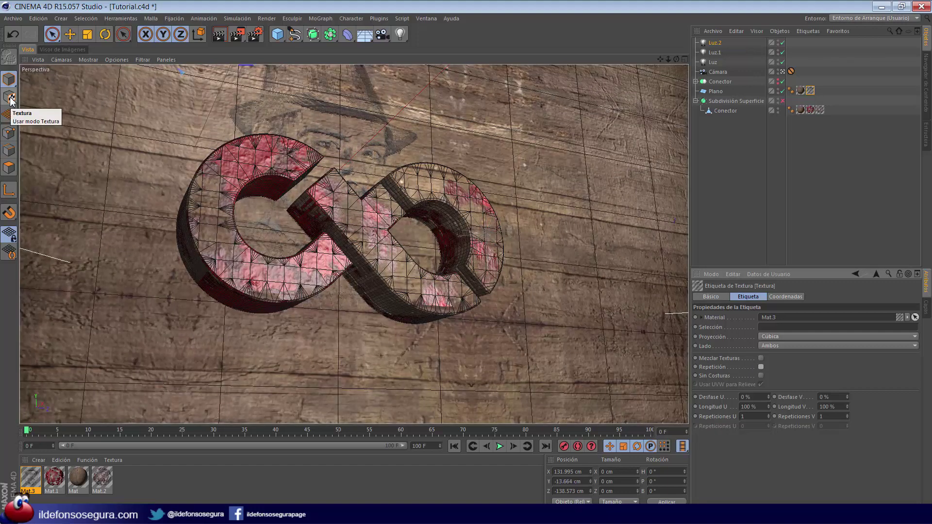
In Texture mode, shift the portrait beside the logo to an offset of about 90.4 % U and -5 % V, and return to Model mode
{"action": "left_click", "coordinate": [10, 100]}
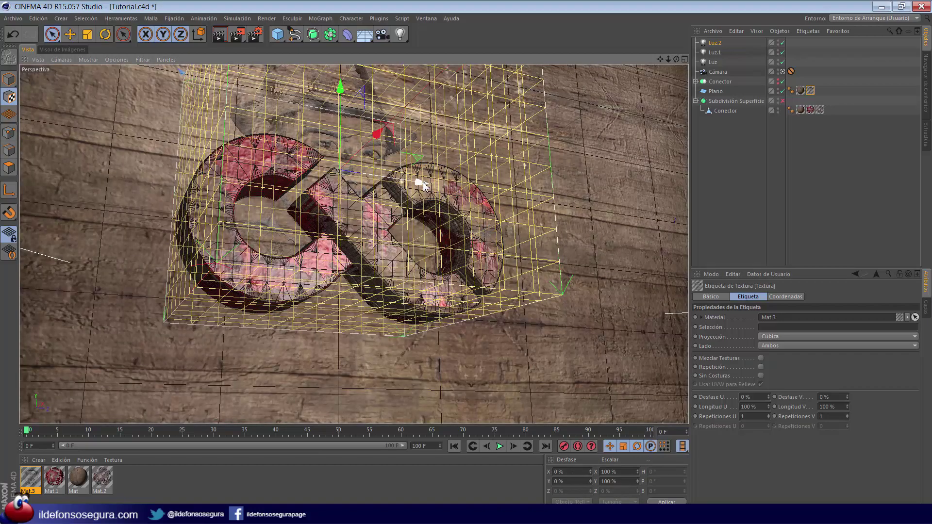
{"action": "left_click_drag", "start_coordinate": [339, 87], "coordinate": [466, 263]}
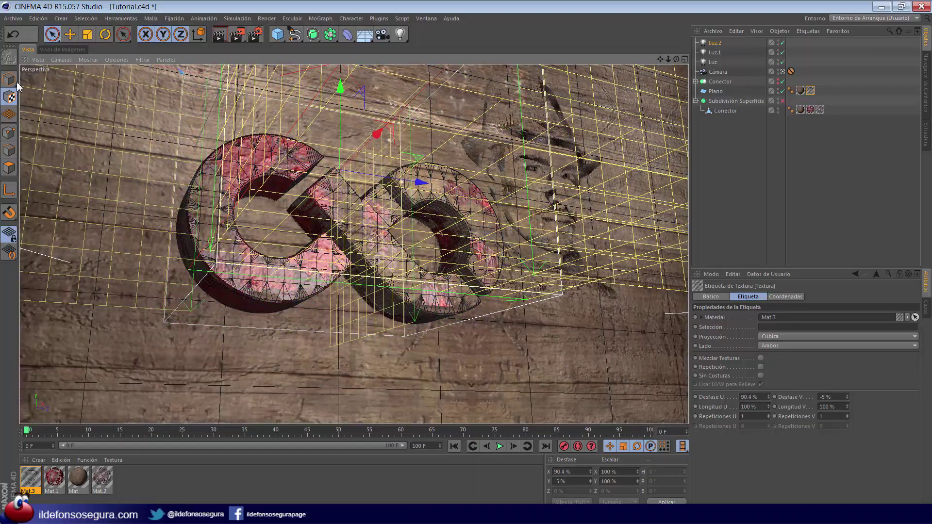
{"action": "left_click", "coordinate": [9, 79]}
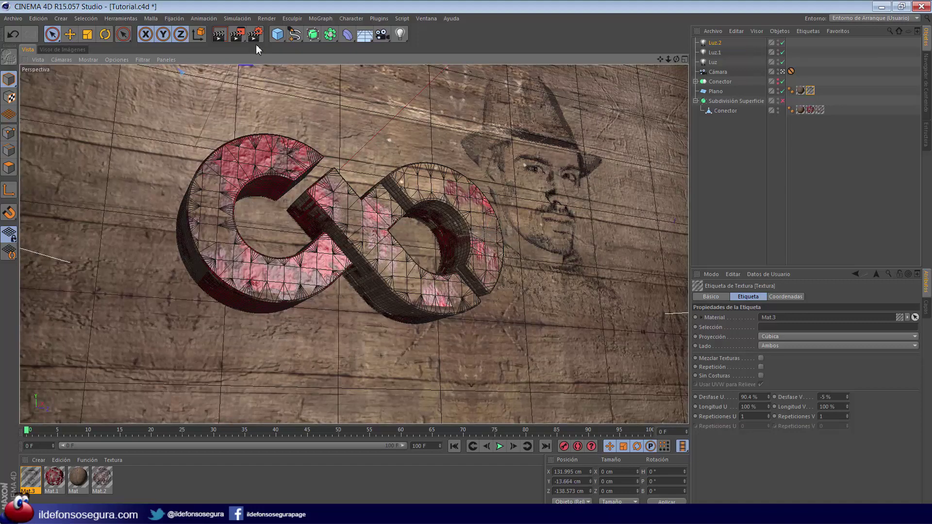
{"action": "left_click", "coordinate": [255, 37]}
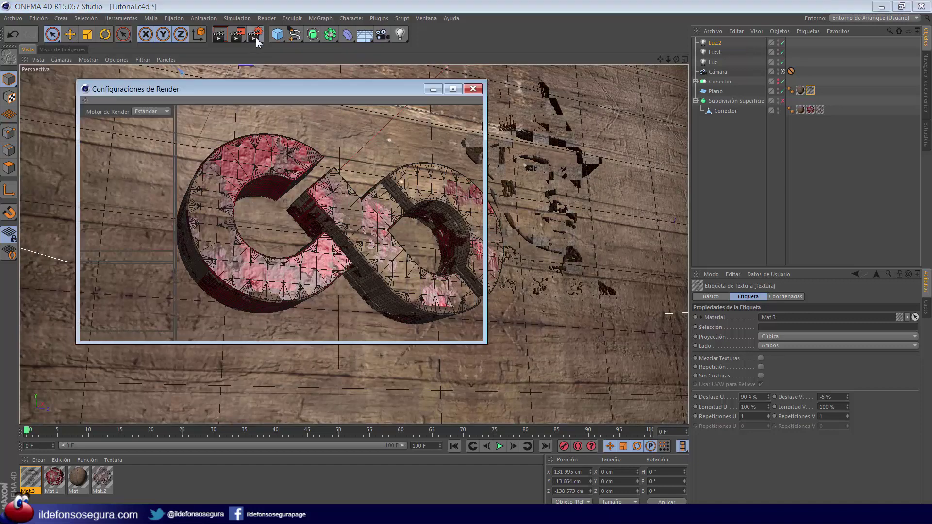
{"action": "left_click", "coordinate": [472, 89]}
Enable the Desplazamiento channel in the red paint materials Mat.1 and Mat.2
{"action": "double_click", "coordinate": [55, 478]}
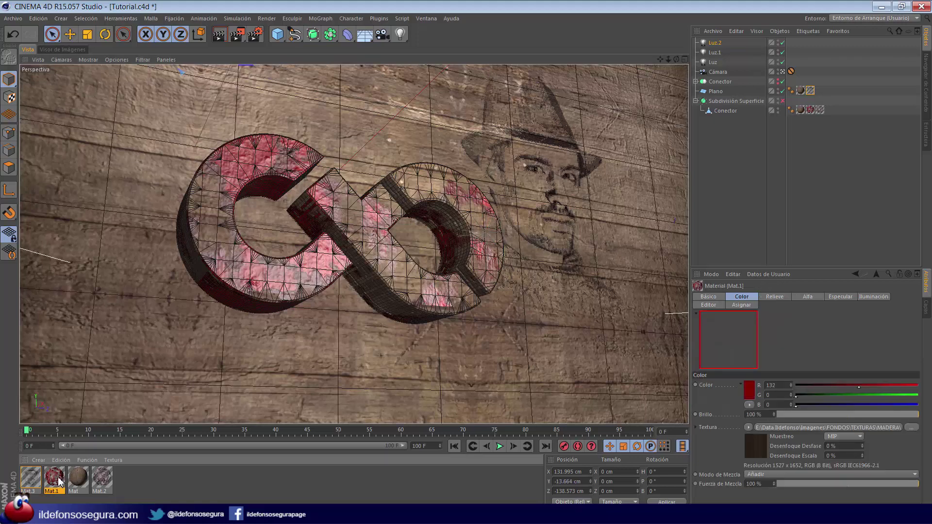
{"action": "left_click", "coordinate": [196, 273]}
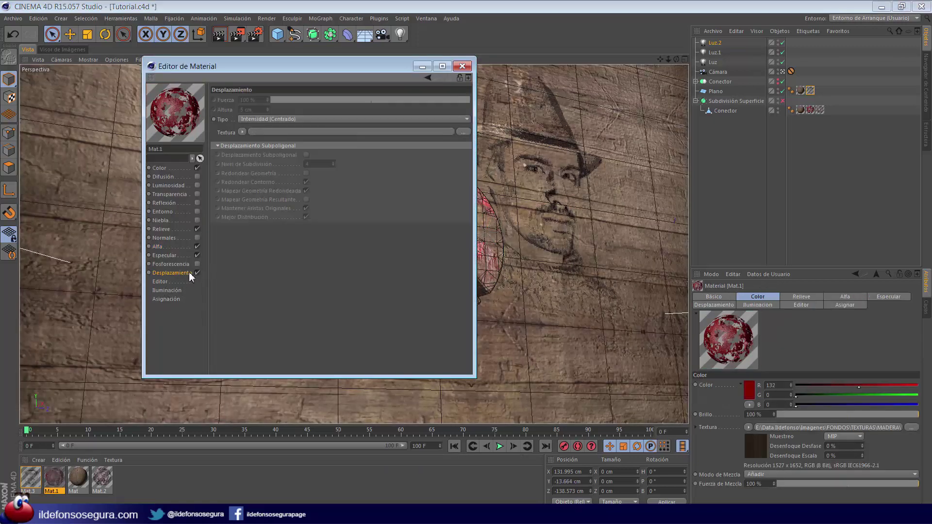
{"action": "left_click", "coordinate": [100, 478]}
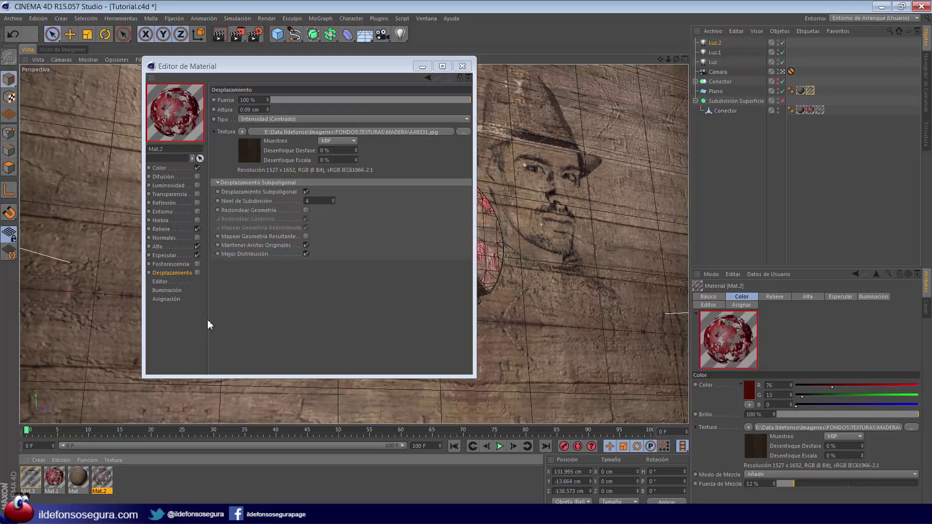
{"action": "left_click", "coordinate": [197, 272]}
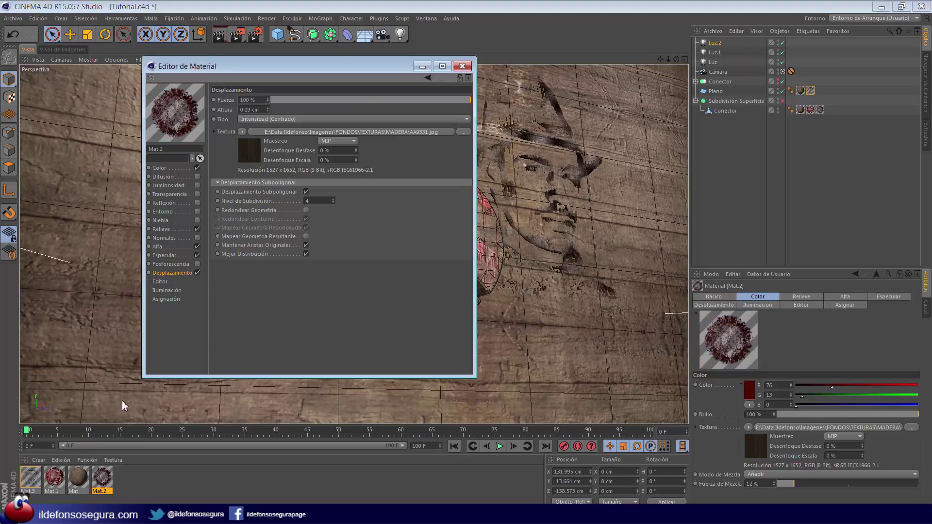
Enable Desplazamiento in the wood material Mat and load DSC05649.JPG as its texture, without copying it to the document folder
{"action": "left_click", "coordinate": [79, 478]}
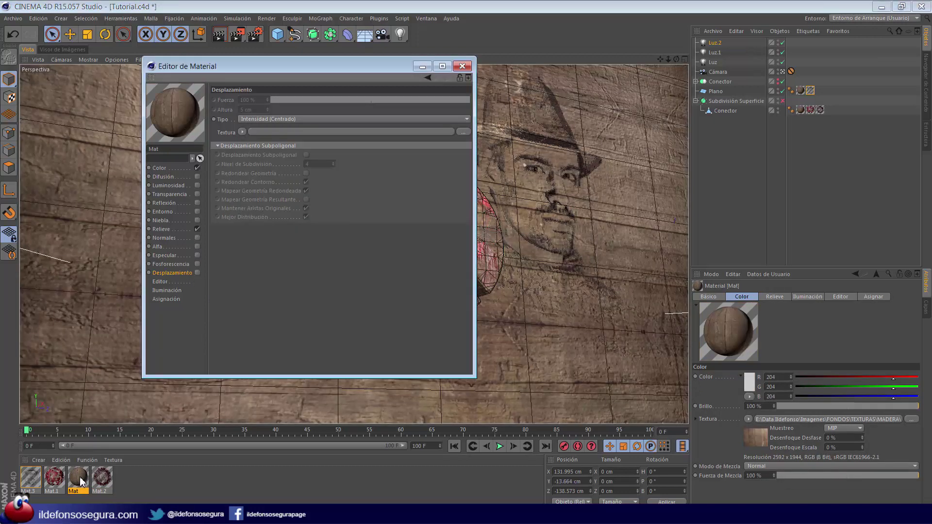
{"action": "left_click", "coordinate": [196, 272]}
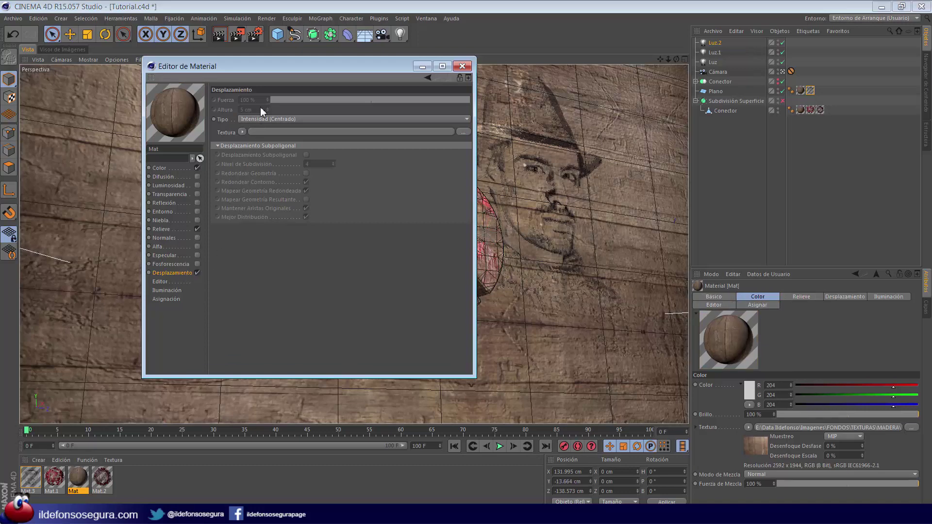
{"action": "left_click", "coordinate": [242, 132]}
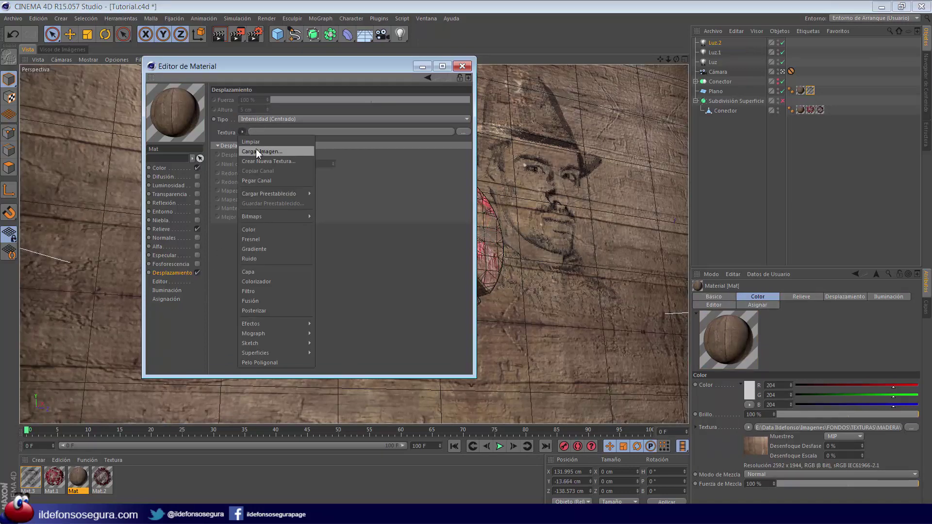
{"action": "left_click", "coordinate": [257, 151]}
{"action": "left_click", "coordinate": [380, 214]}
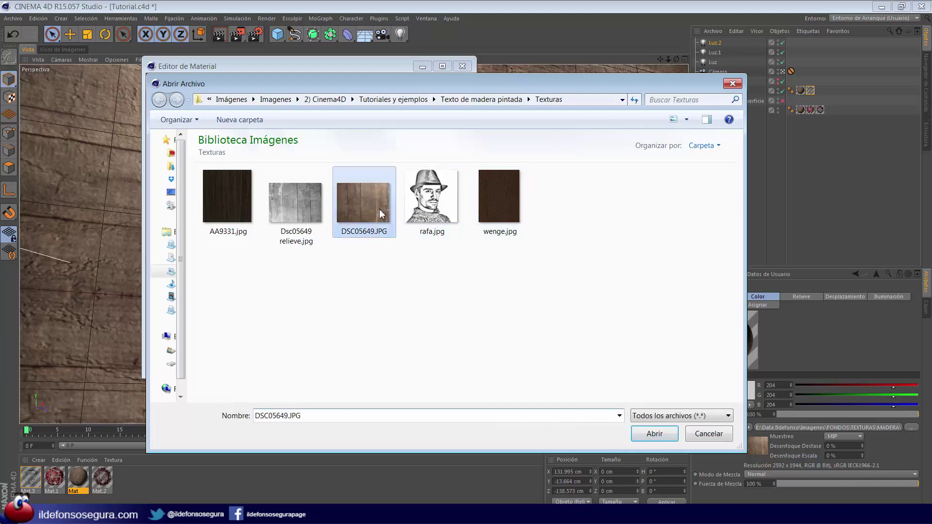
{"action": "left_click", "coordinate": [655, 434]}
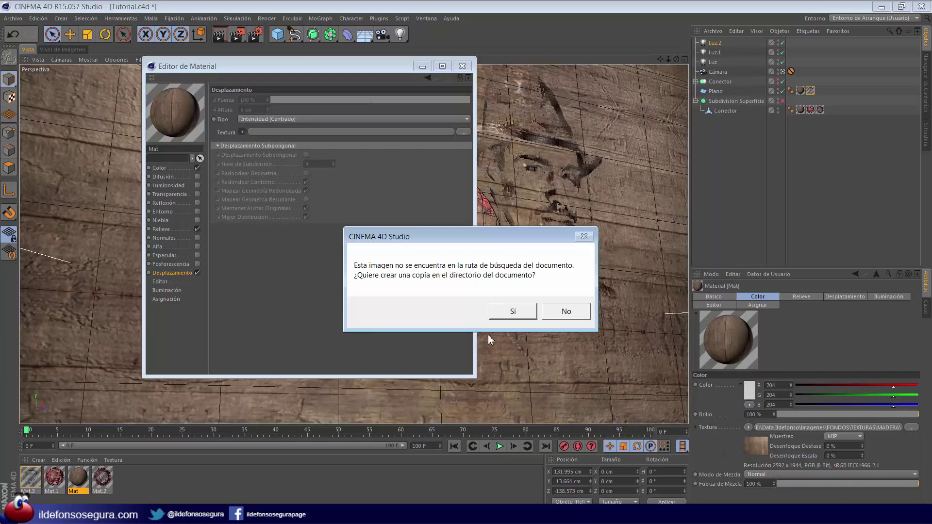
{"action": "left_click", "coordinate": [566, 313]}
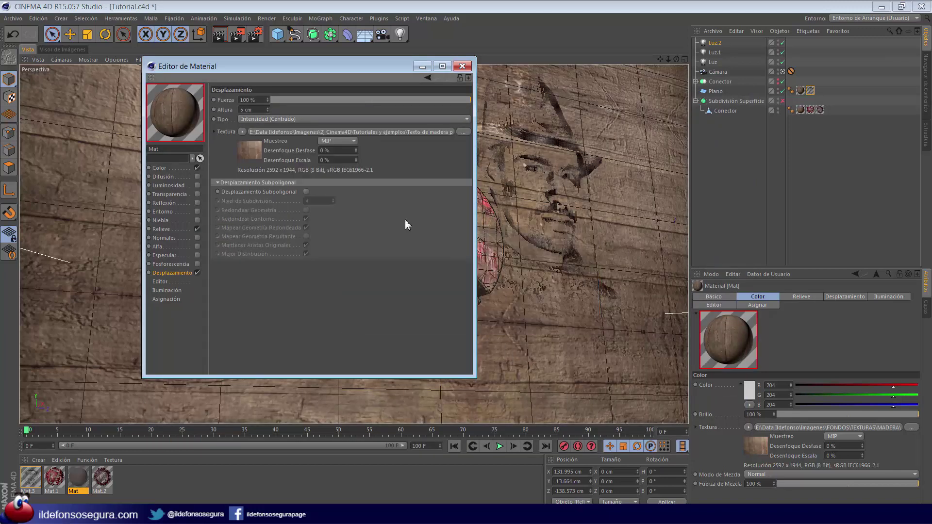
Turn on Desplazamiento Subpoligonal for Mat with subdivision level 3 and Redondear Geometría, and reduce the displacement's Altura
{"action": "left_click", "coordinate": [306, 191]}
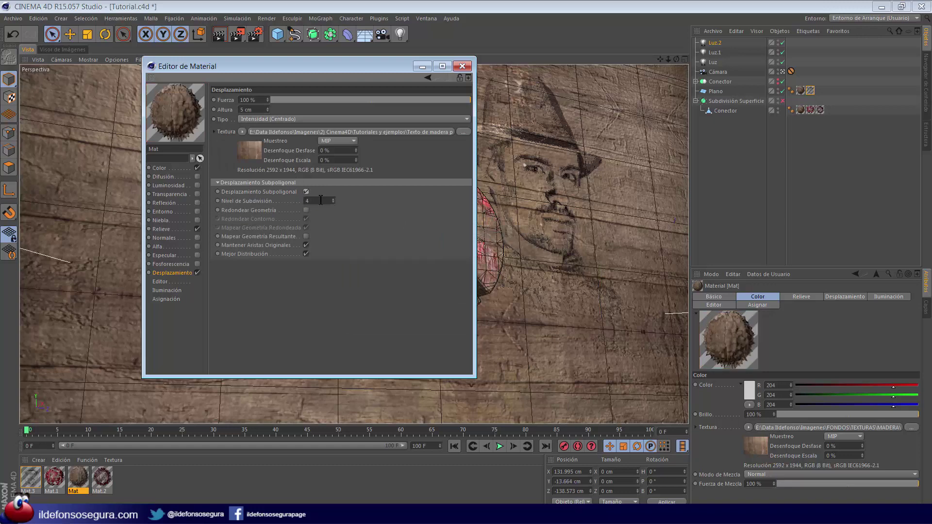
{"action": "left_click", "coordinate": [307, 210]}
{"action": "type", "text": "3"}
{"action": "key", "text": "Return"}
{"action": "left_click", "coordinate": [255, 110]}
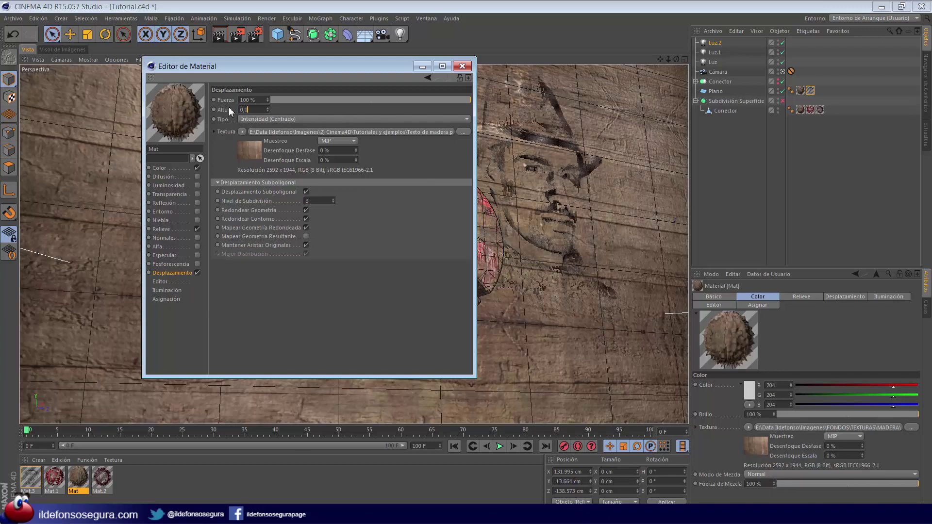
{"action": "key", "text": "Return"}
{"action": "left_click", "coordinate": [461, 66]}
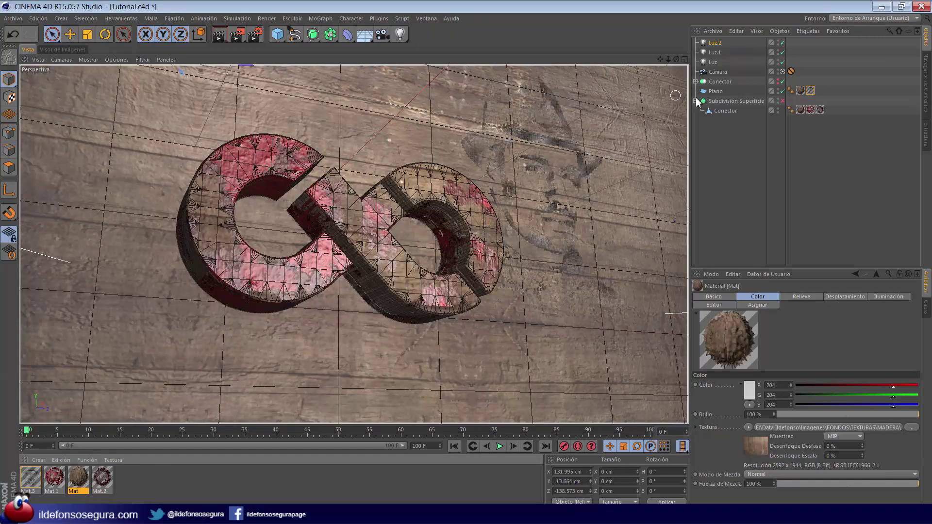
Activate Subdivisión Superficie and nest it under a new Superficie Cloth object
{"action": "left_click", "coordinate": [782, 101]}
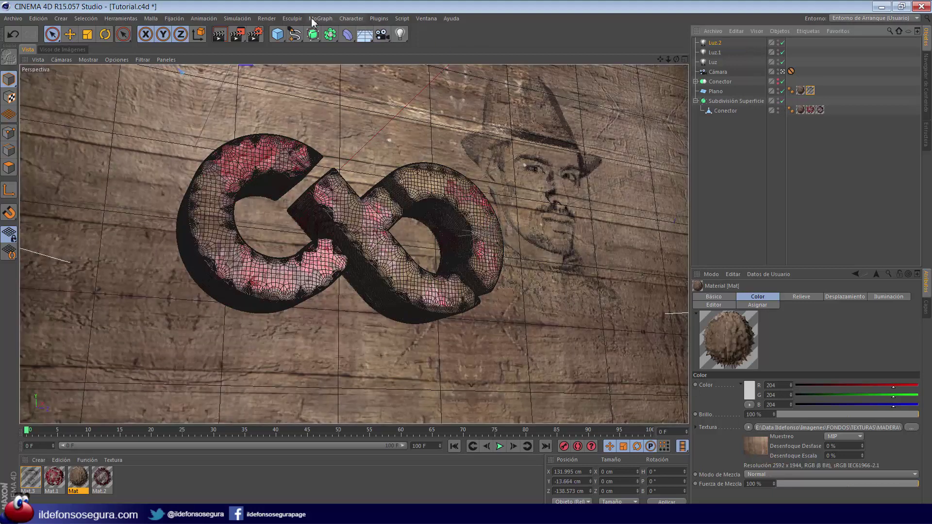
{"action": "left_click", "coordinate": [245, 20]}
{"action": "mouse_move", "coordinate": [243, 33]}
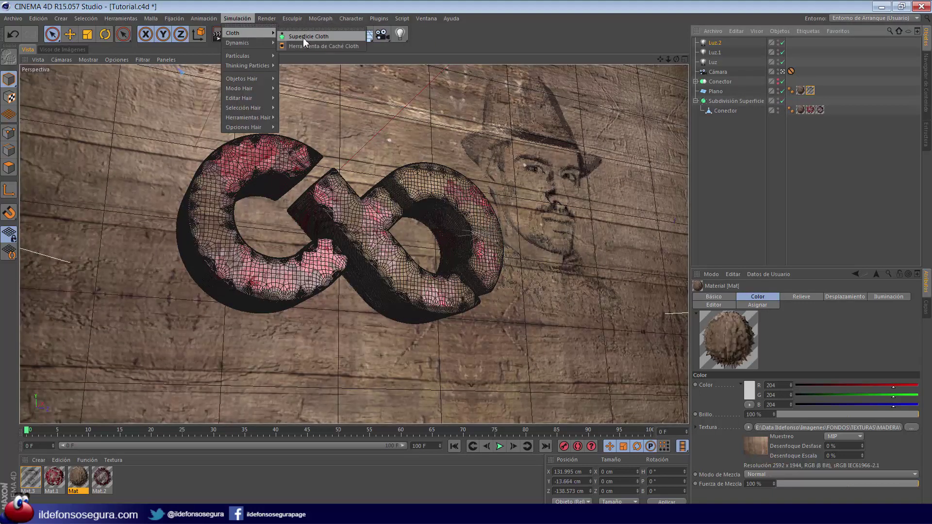
{"action": "left_click", "coordinate": [319, 37]}
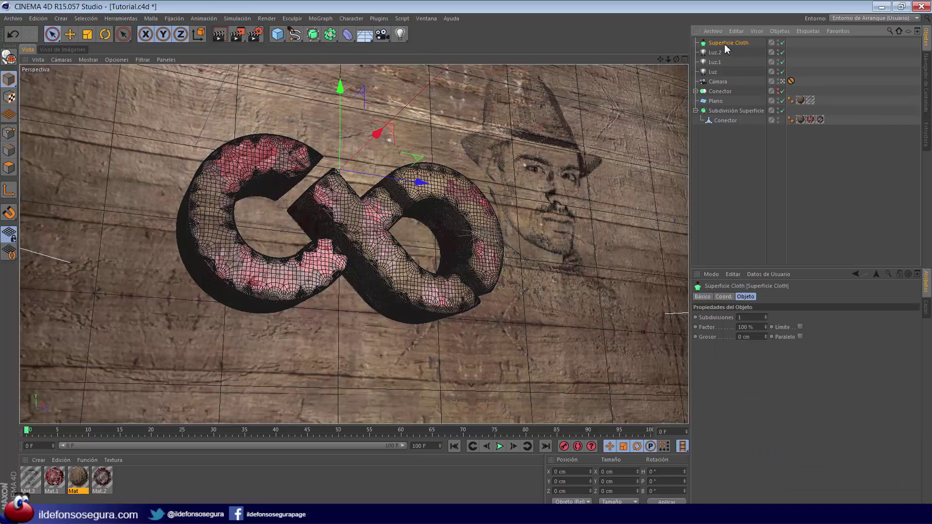
{"action": "left_click_drag", "start_coordinate": [727, 48], "coordinate": [730, 161]}
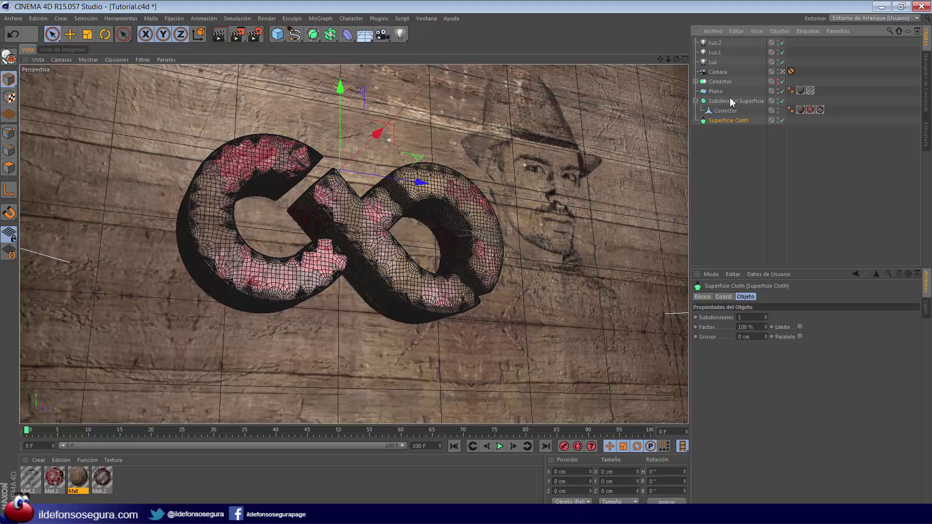
{"action": "left_click_drag", "start_coordinate": [728, 105], "coordinate": [737, 120]}
{"action": "left_click", "coordinate": [729, 102]}
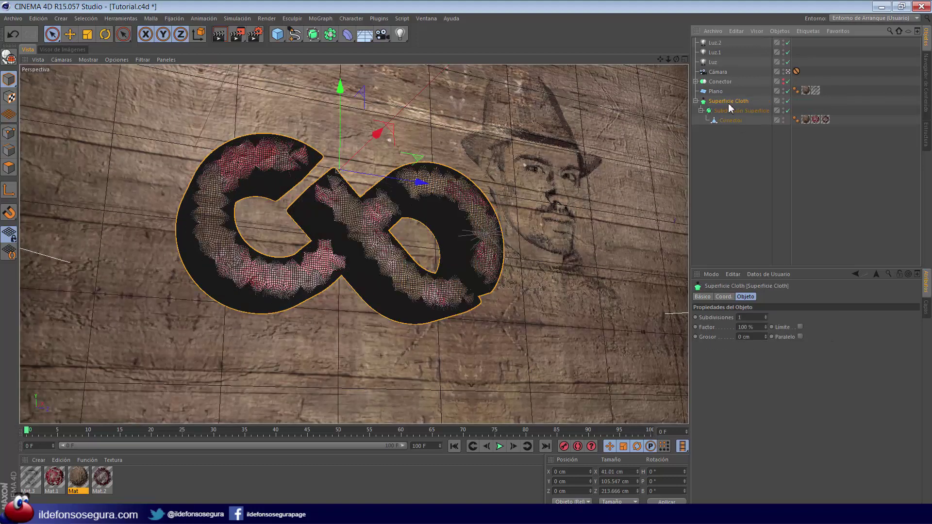
Render the scene to the image viewer
{"action": "left_click", "coordinate": [236, 35]}
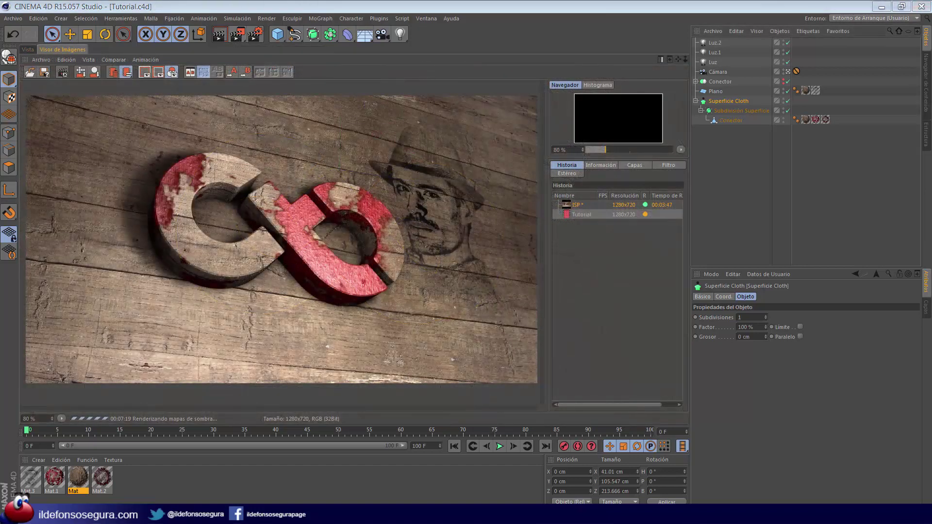